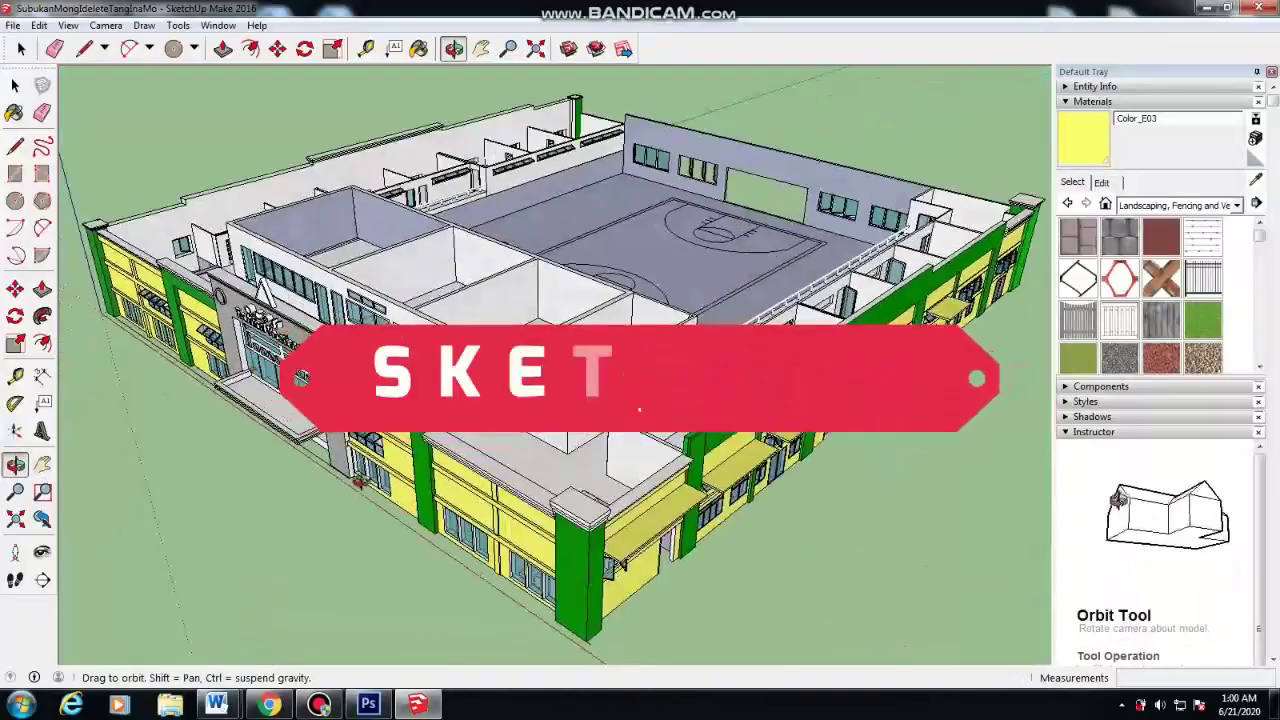
- Apply Filter > Blur > Gaussian Blur to Layer 1 of the eye photo
key(b)
click(487, 254)
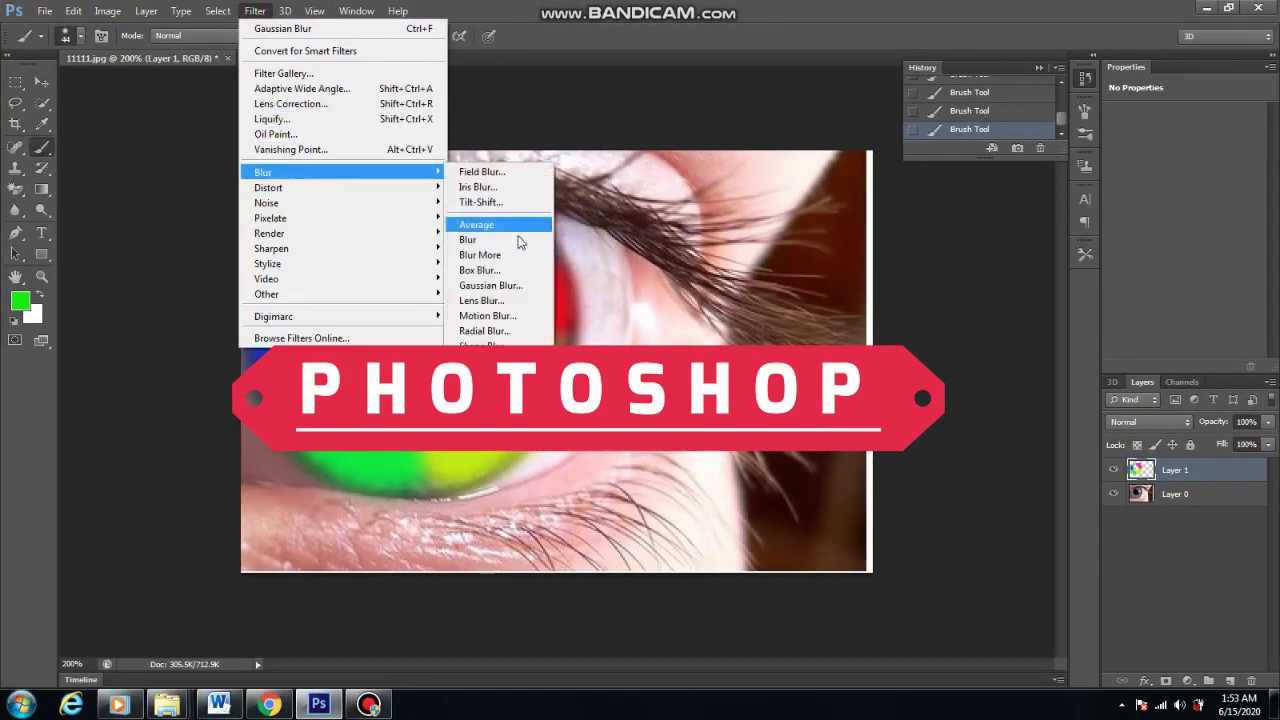
click(537, 285)
click(944, 244)
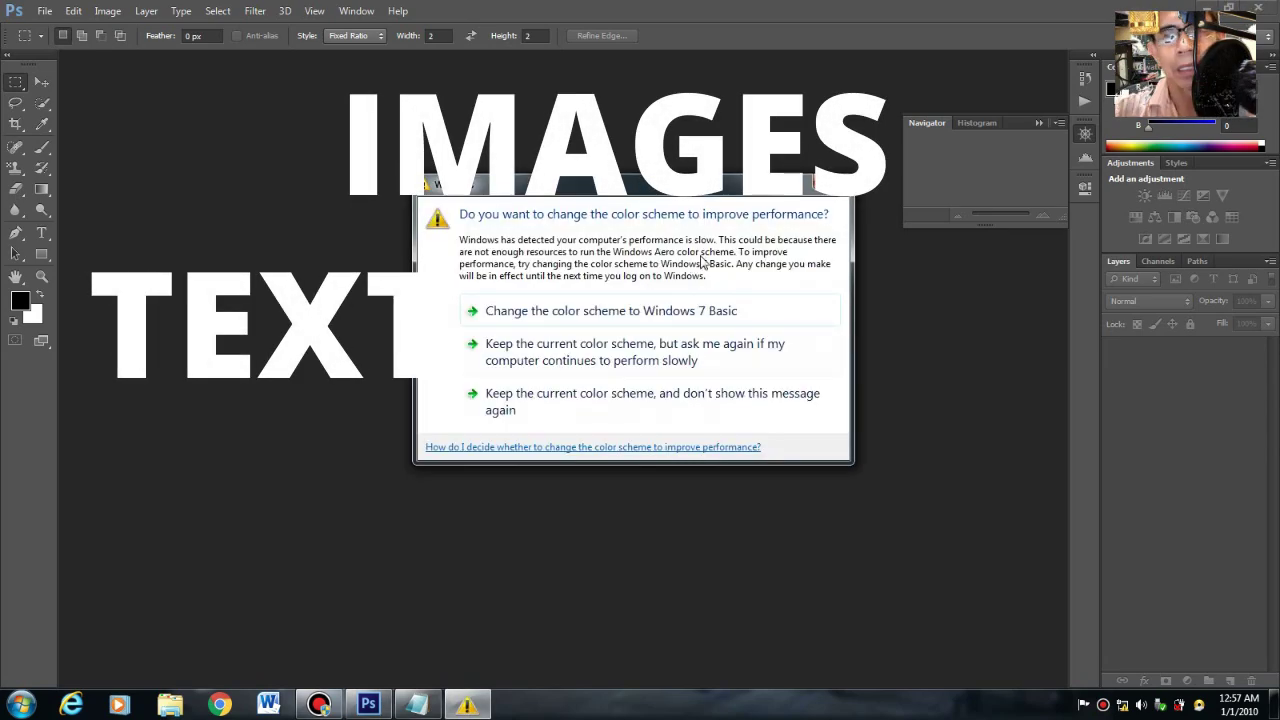
- Close the Windows 'change the color scheme' prompt with its X button
click(832, 182)
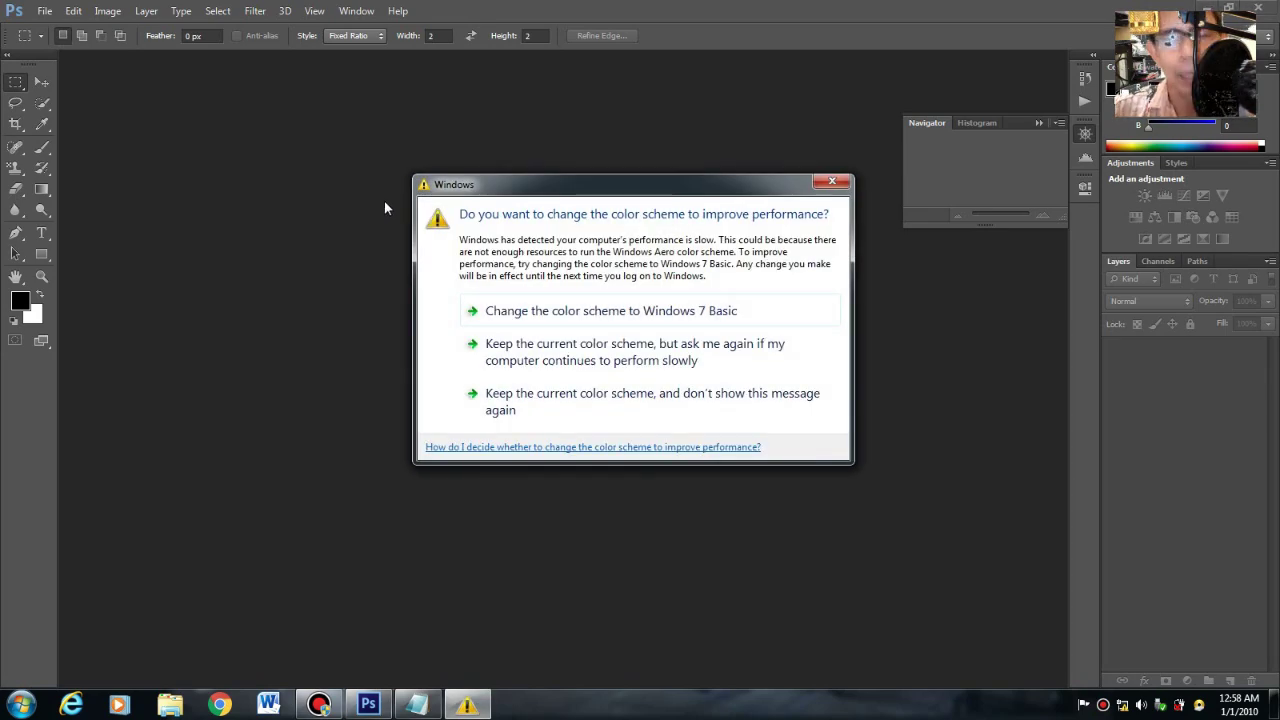
click(842, 186)
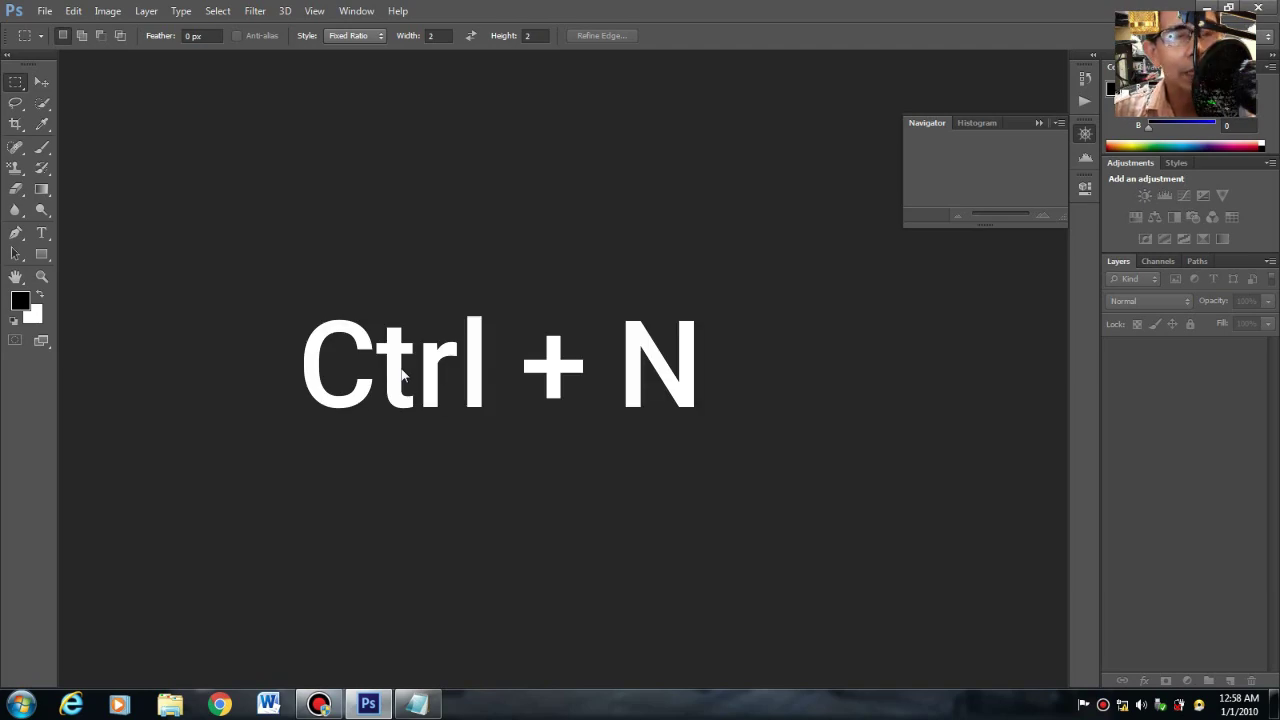
- Create a new document 12 × 12 inches at 300 pixels/inch
click(44, 12)
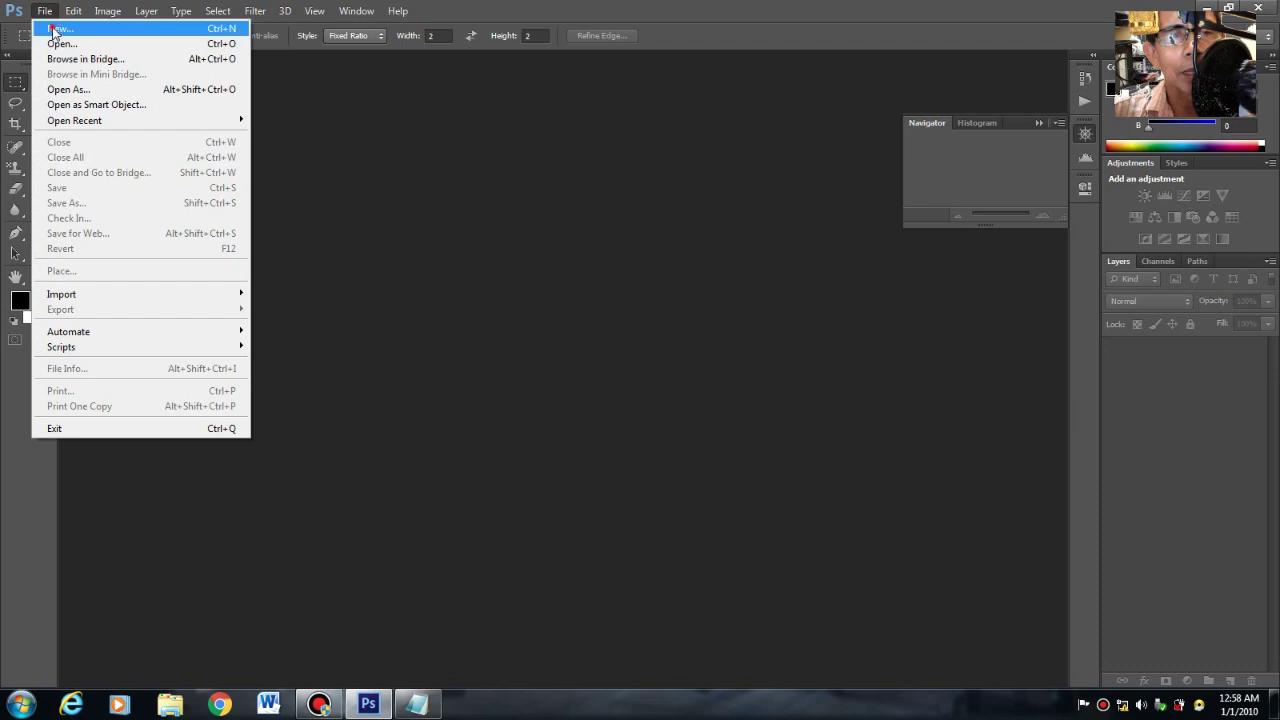
click(50, 26)
click(595, 243)
text(12)
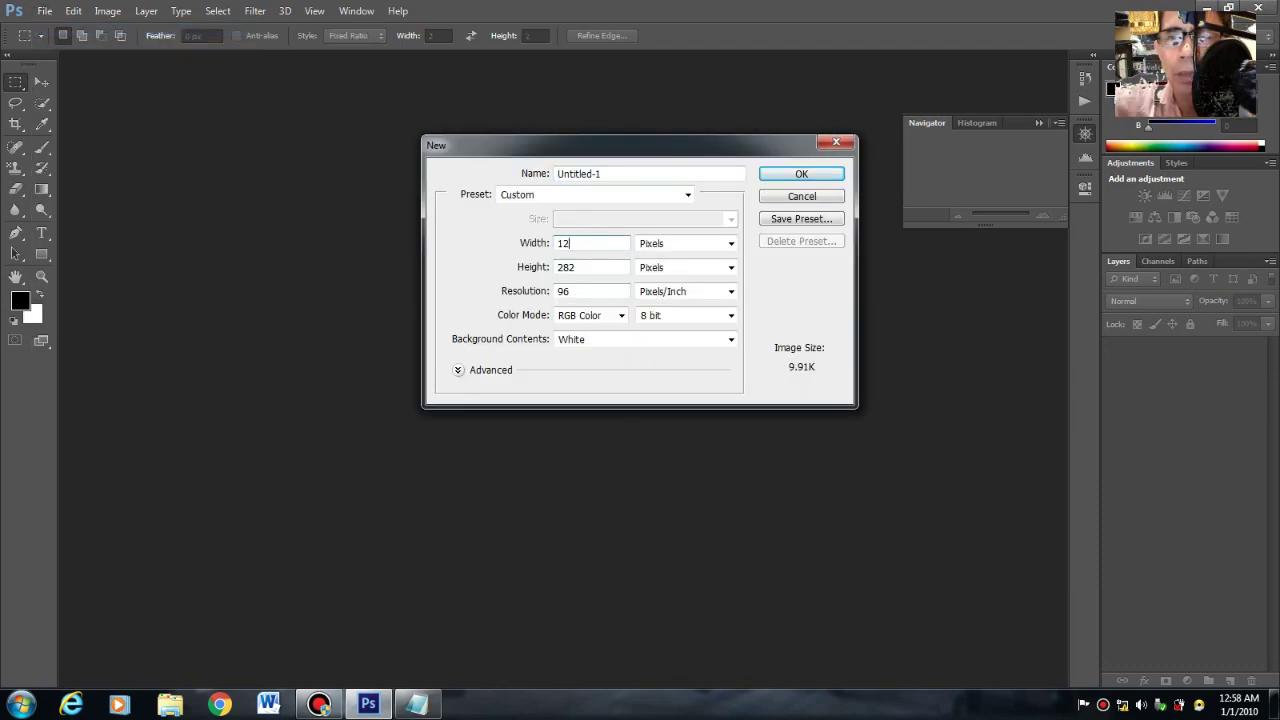
click(730, 245)
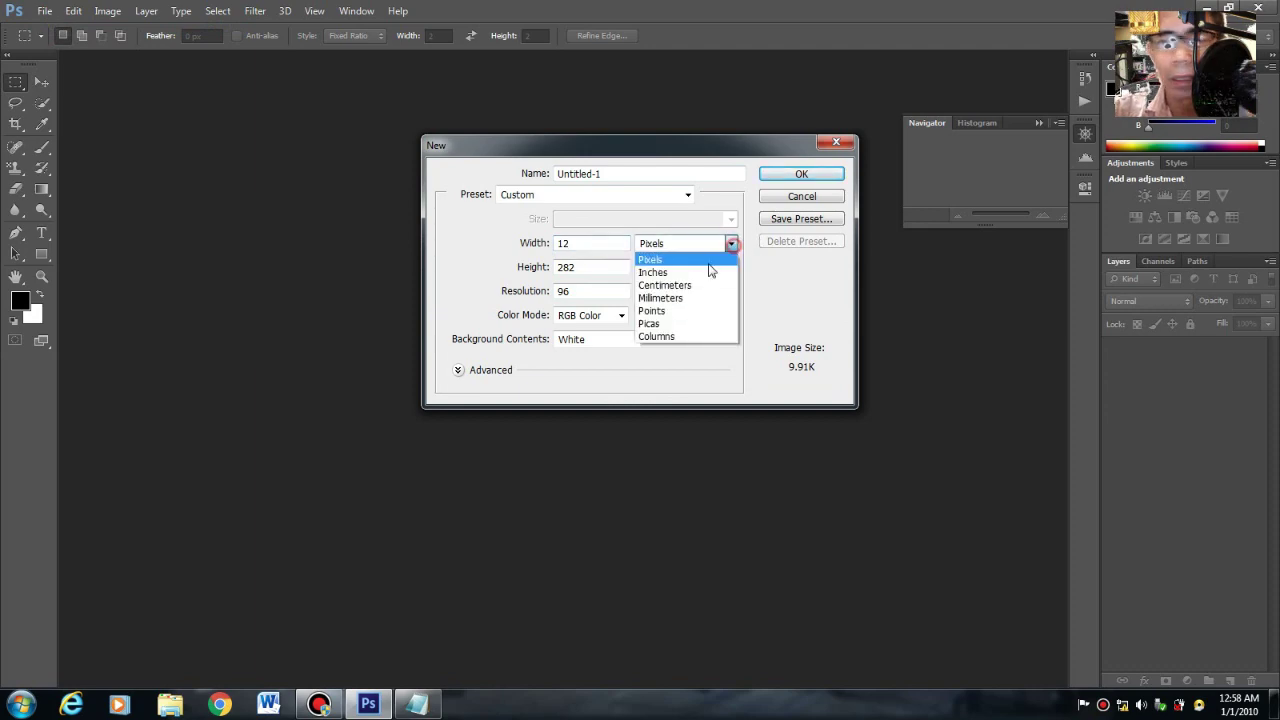
click(702, 273)
click(594, 267)
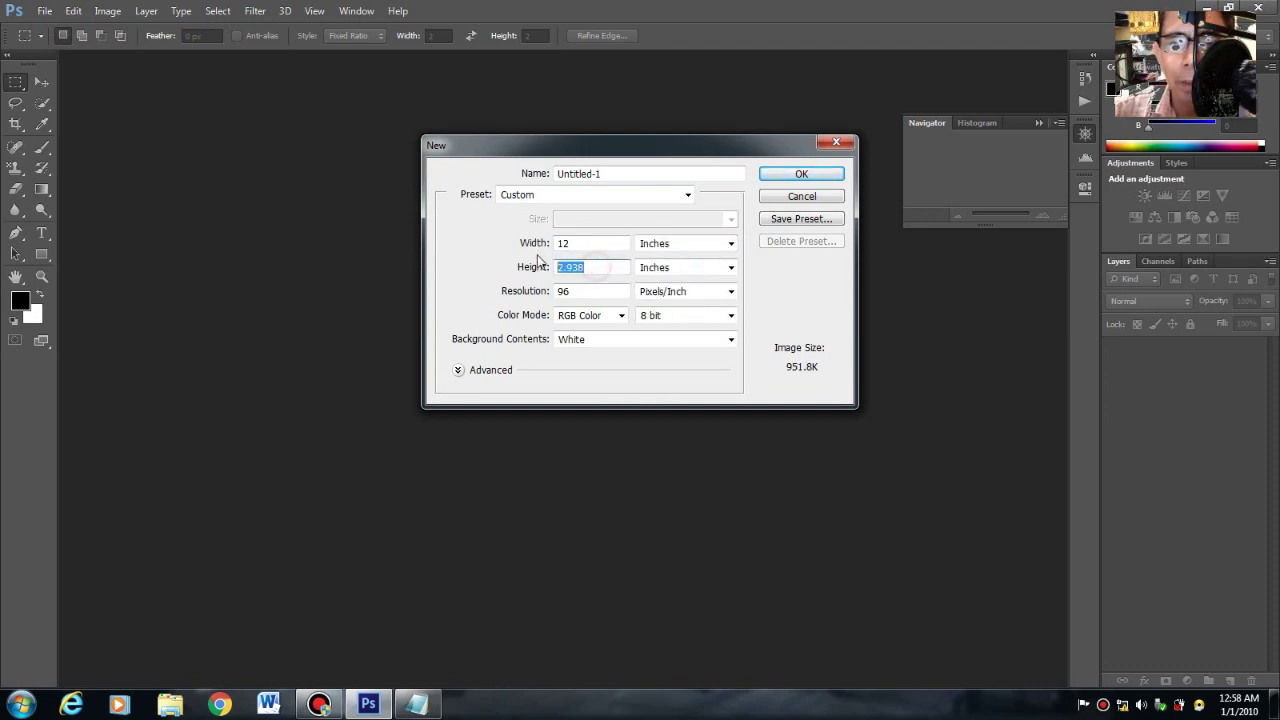
text(12)
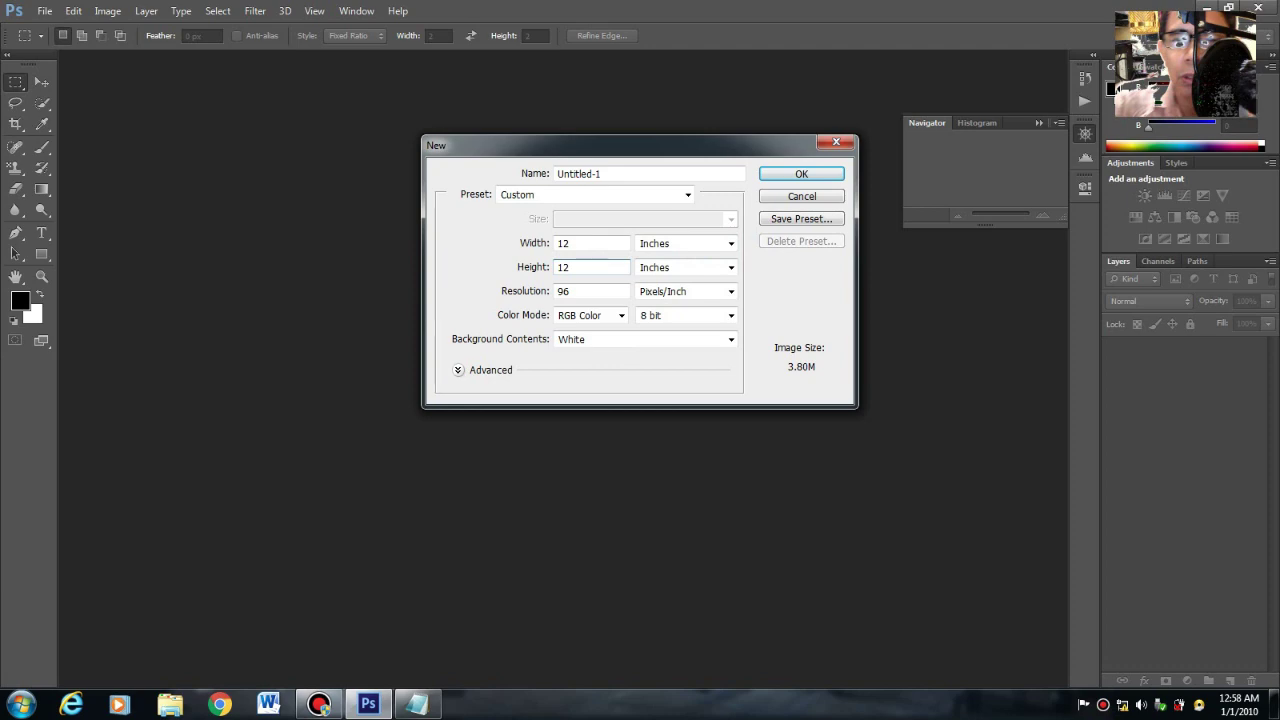
click(558, 291)
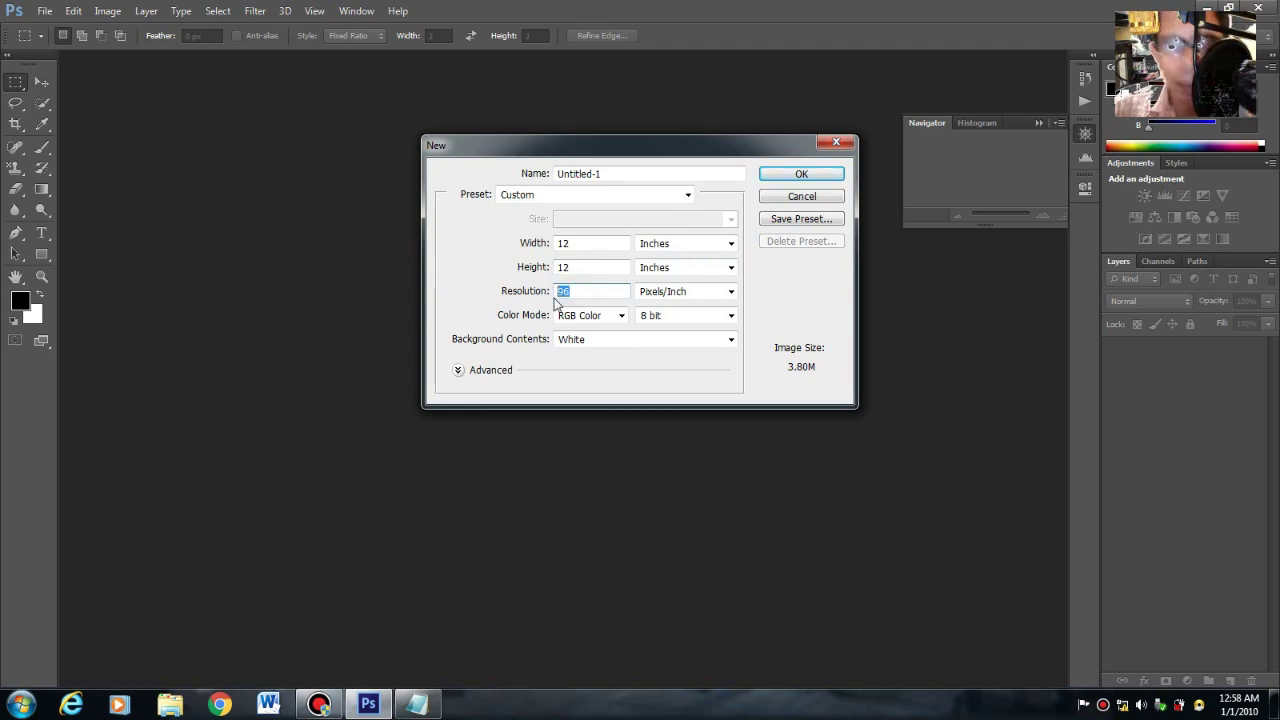
text(300)
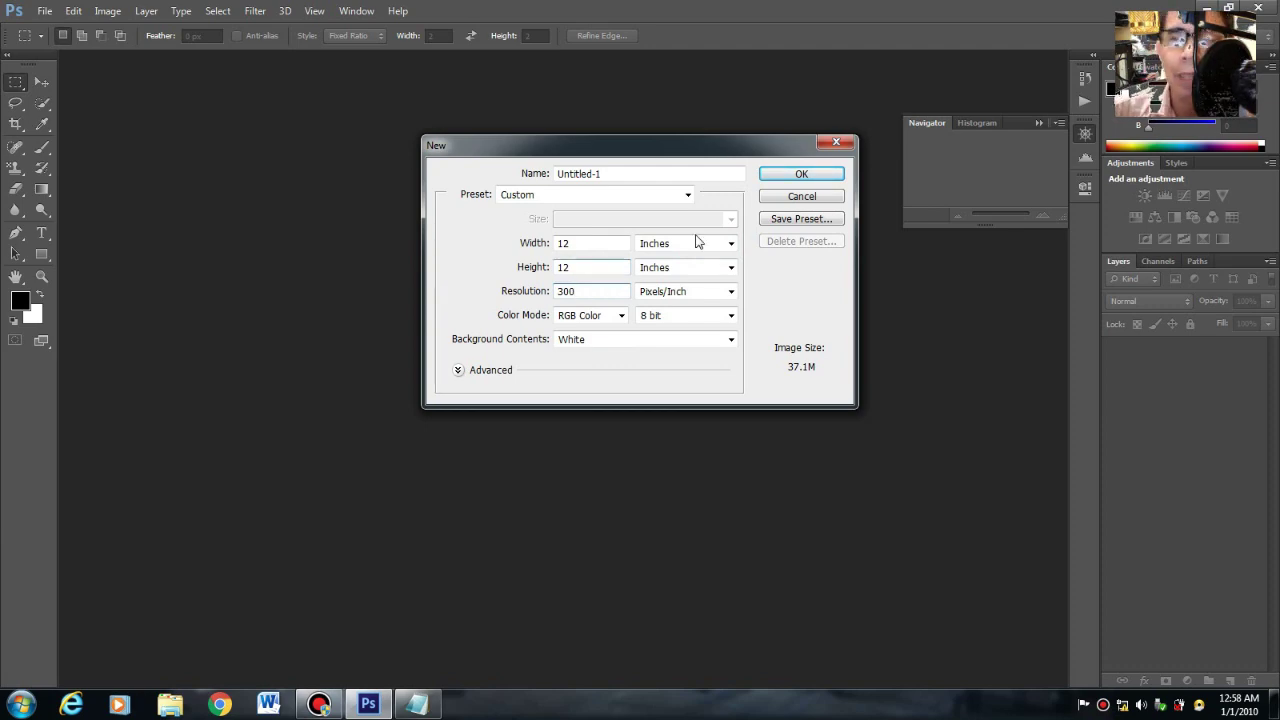
click(815, 178)
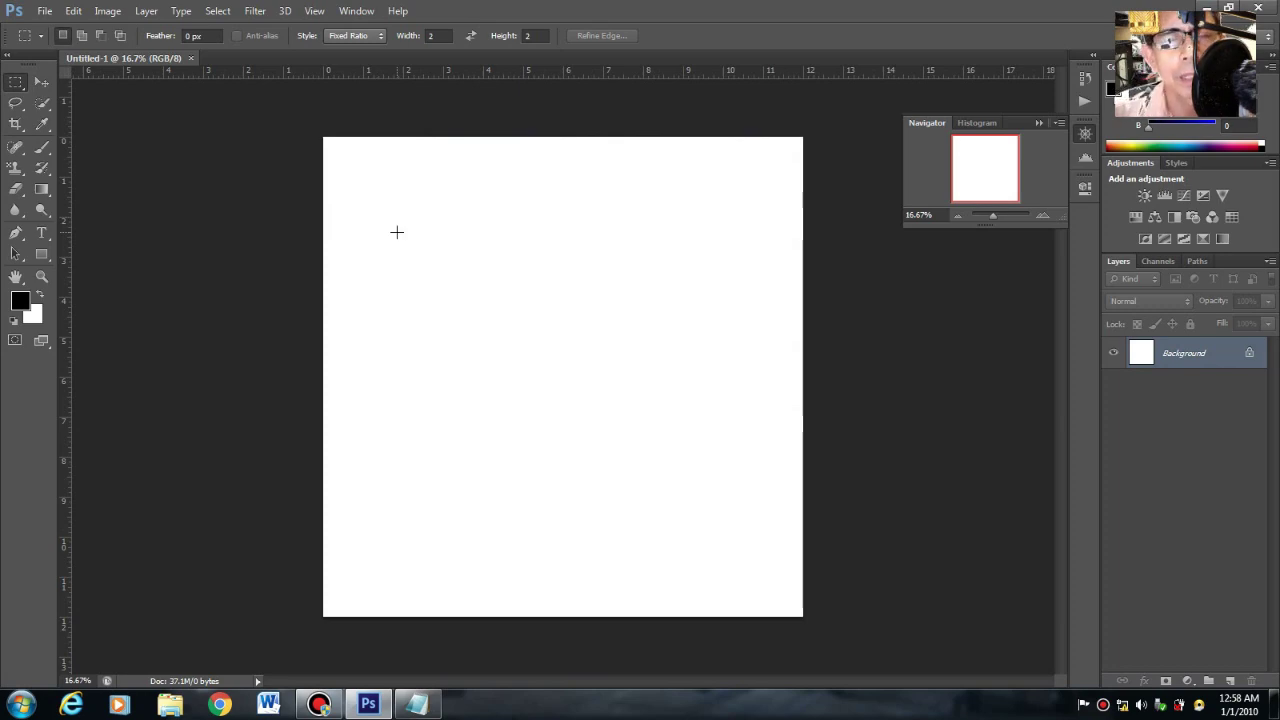
click(314, 11)
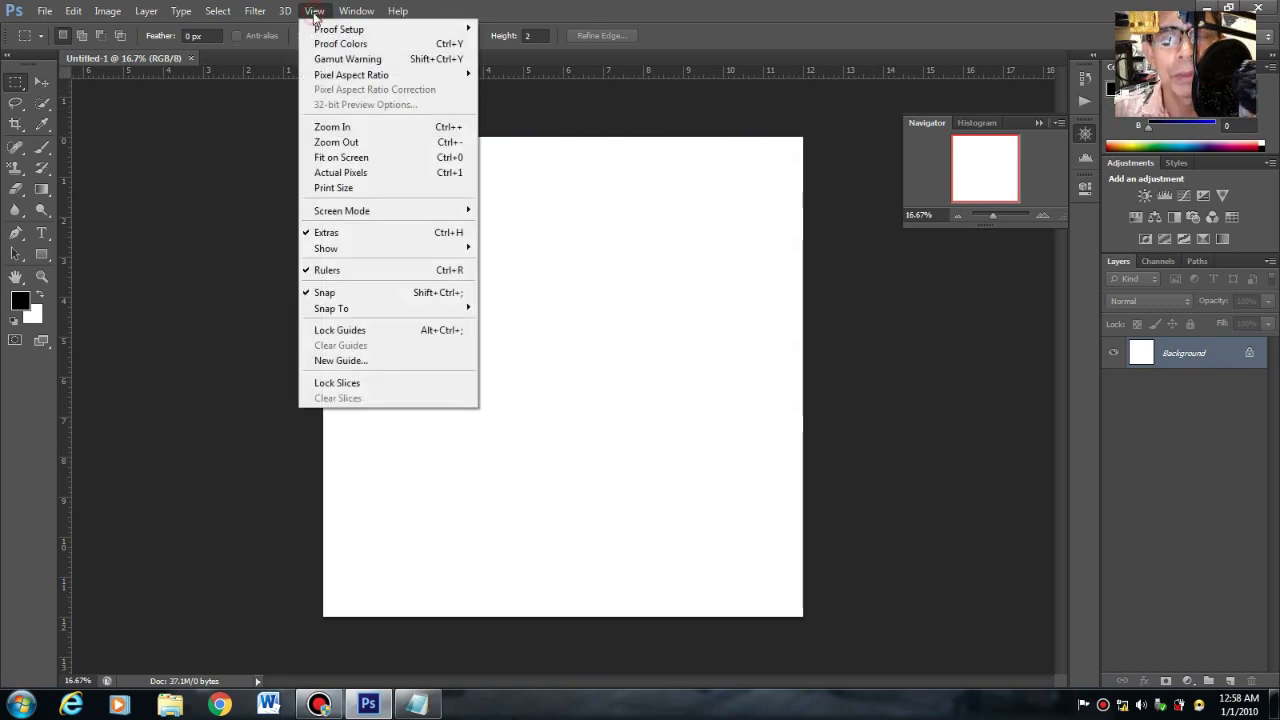
click(332, 271)
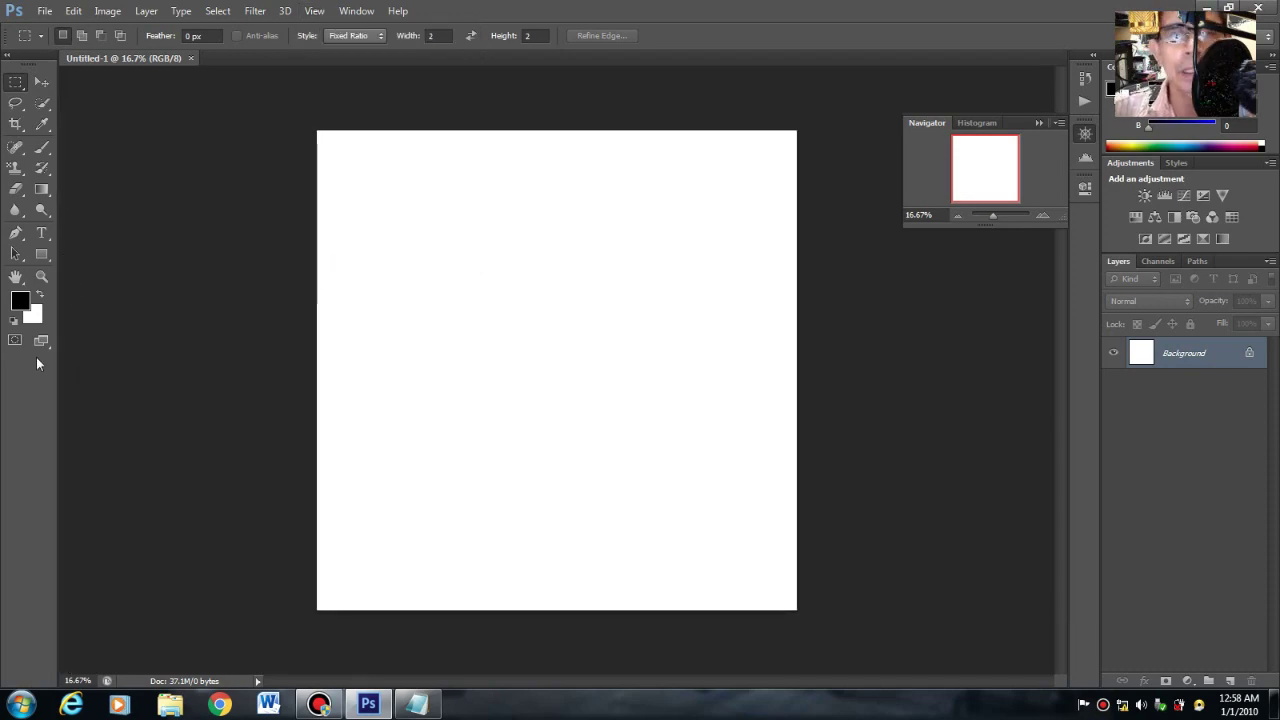
click(314, 11)
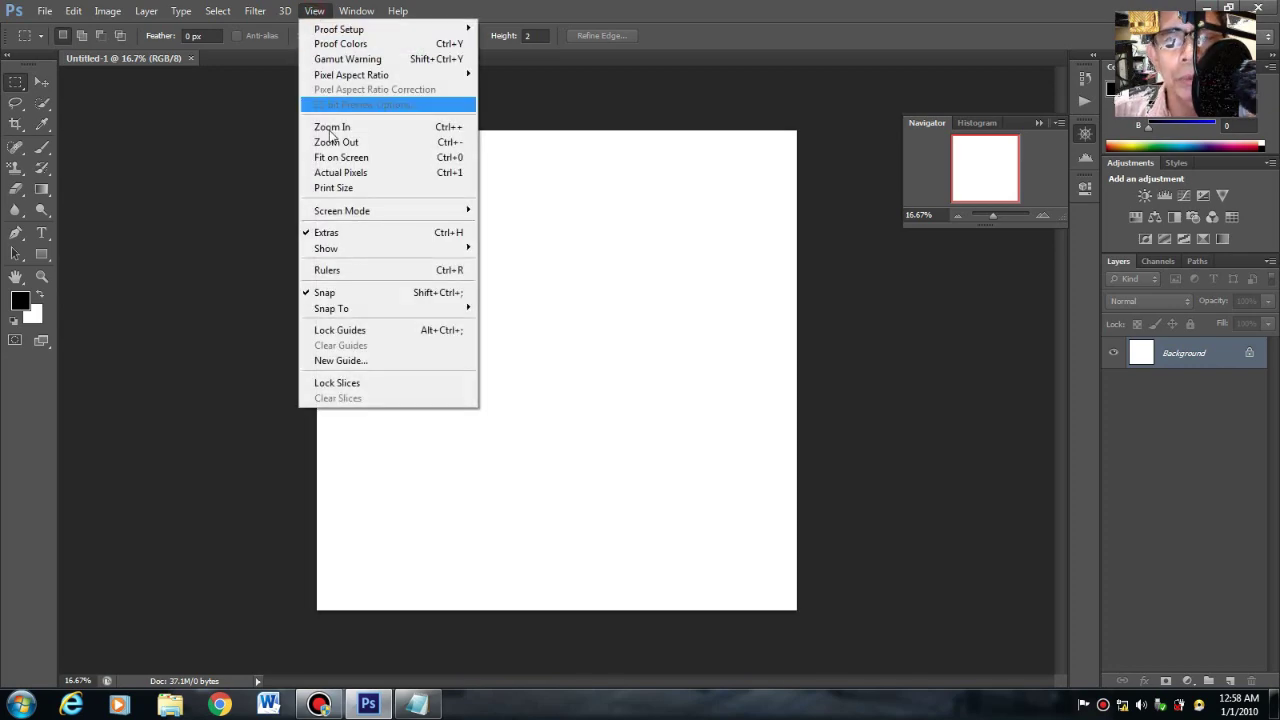
click(327, 270)
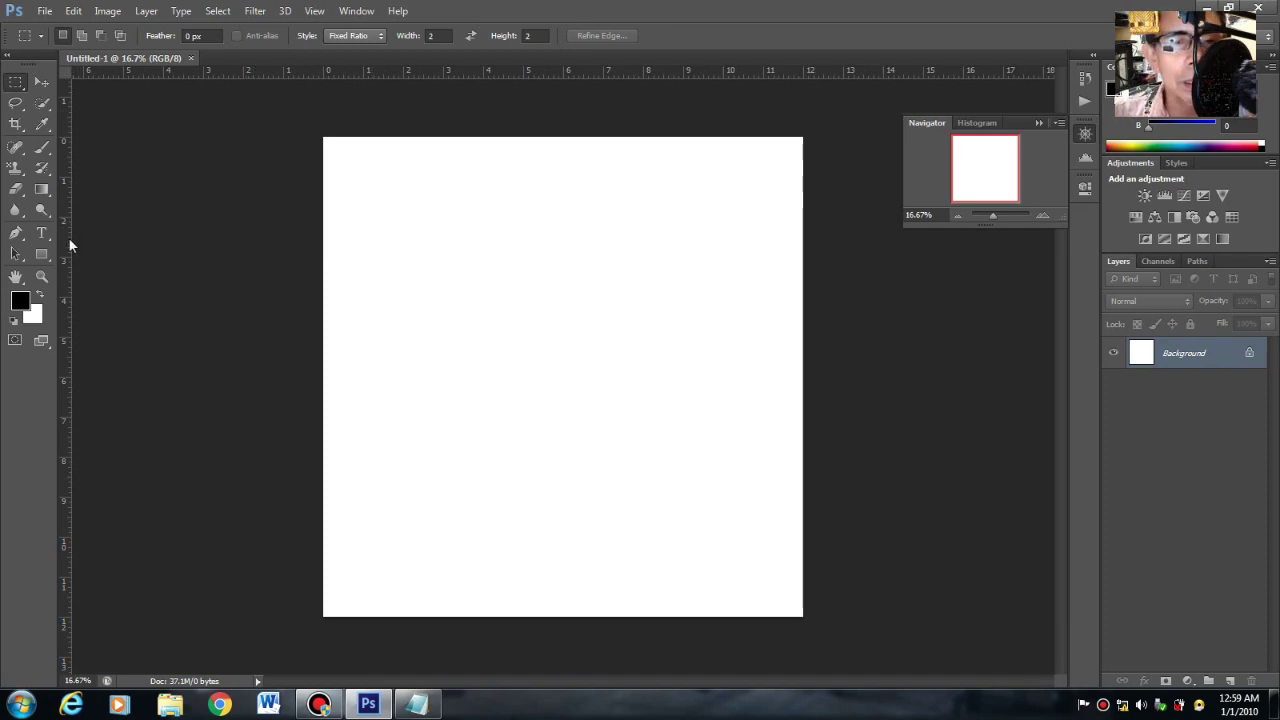
- Drag out vertical guides at 2, 4, 6, 8 and 10 inches, plus five matching horizontal guides
drag(68, 240, 403, 247)
drag(68, 287, 482, 280)
drag(67, 296, 560, 287)
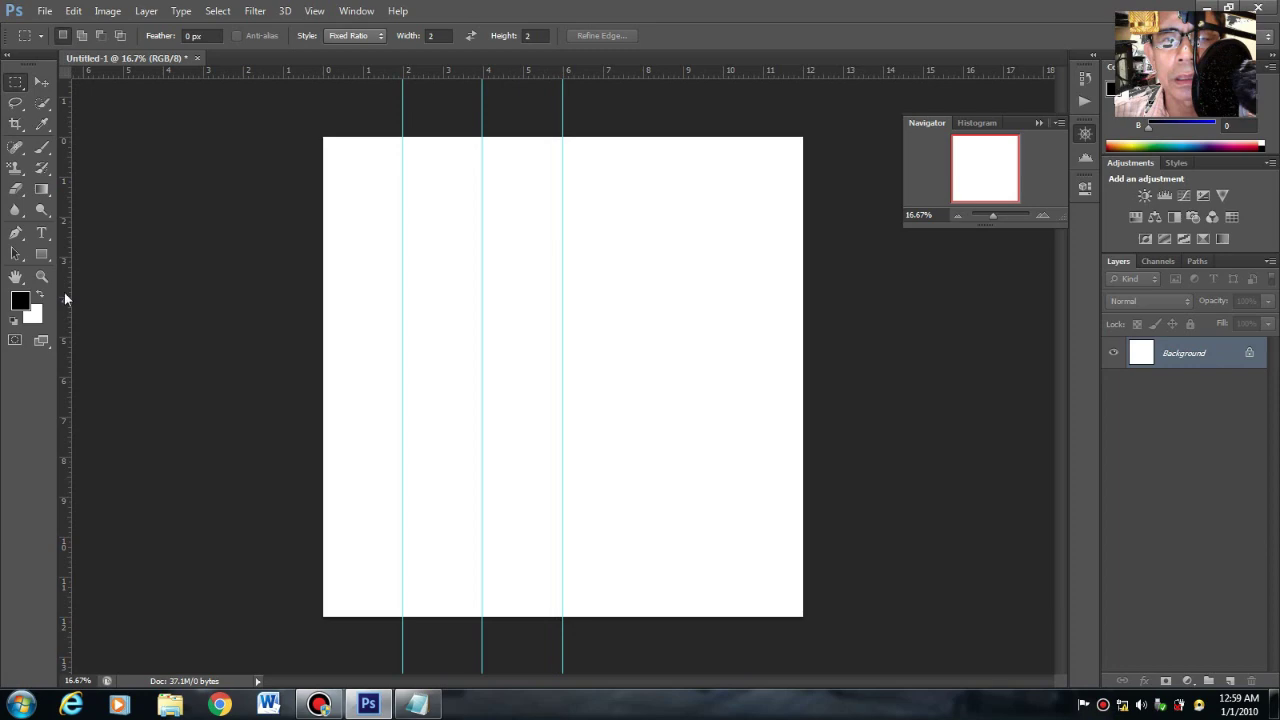
drag(65, 292, 640, 291)
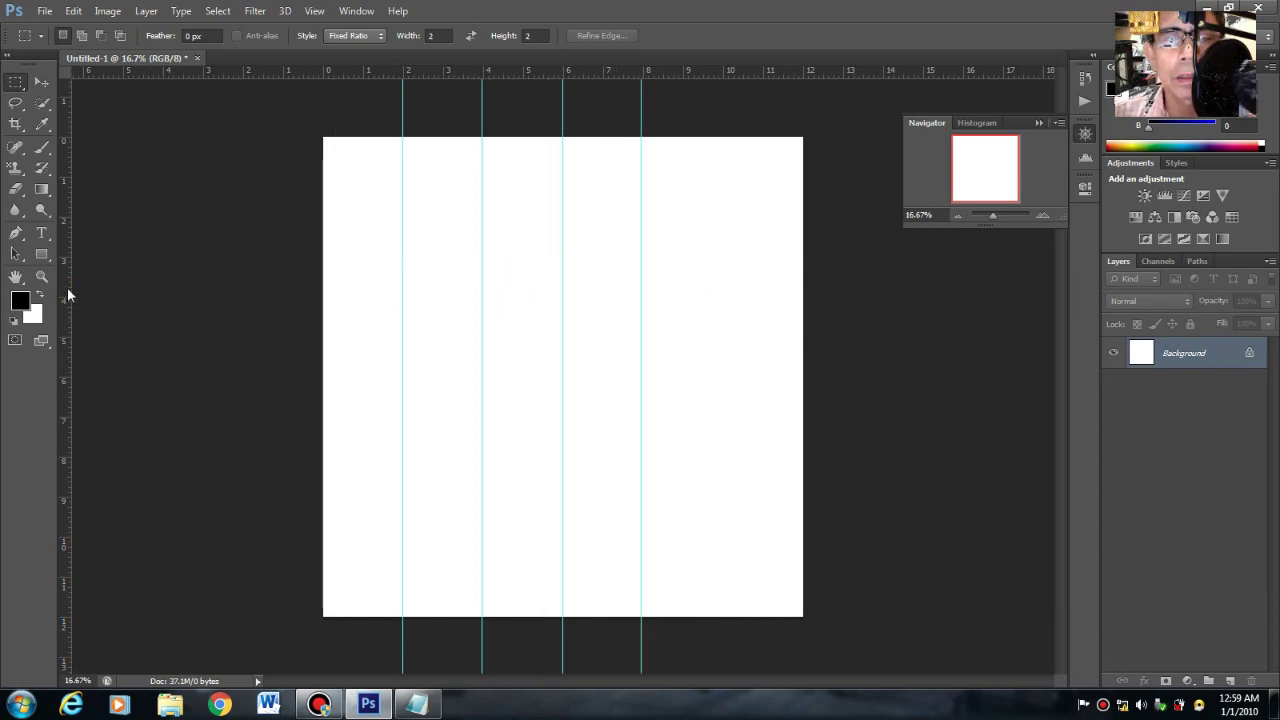
drag(68, 289, 722, 284)
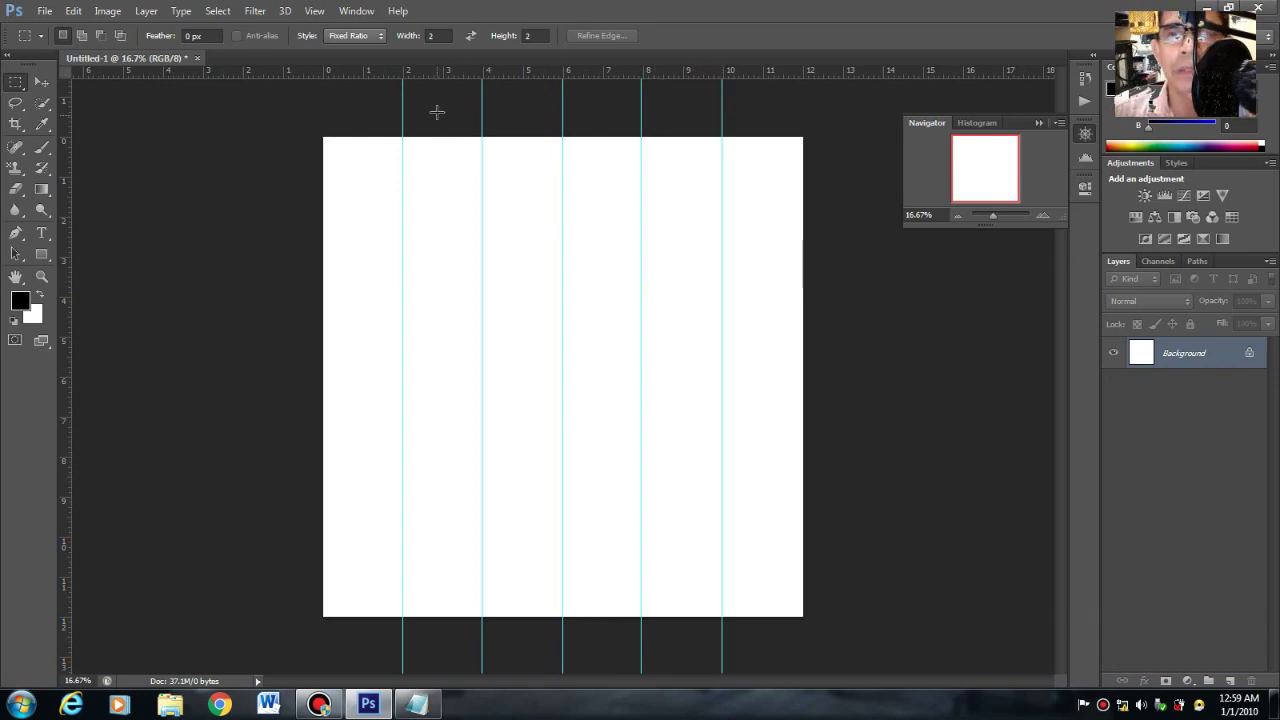
drag(427, 74, 451, 217)
drag(434, 77, 408, 296)
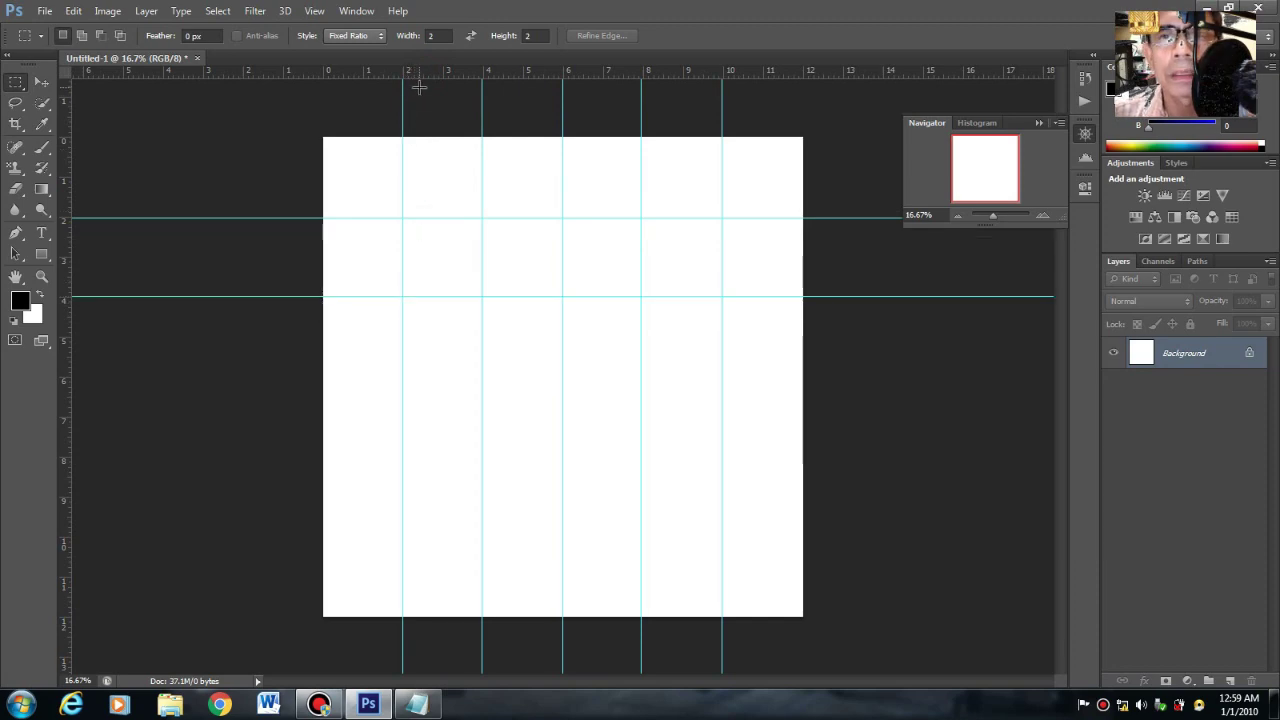
drag(429, 71, 415, 375)
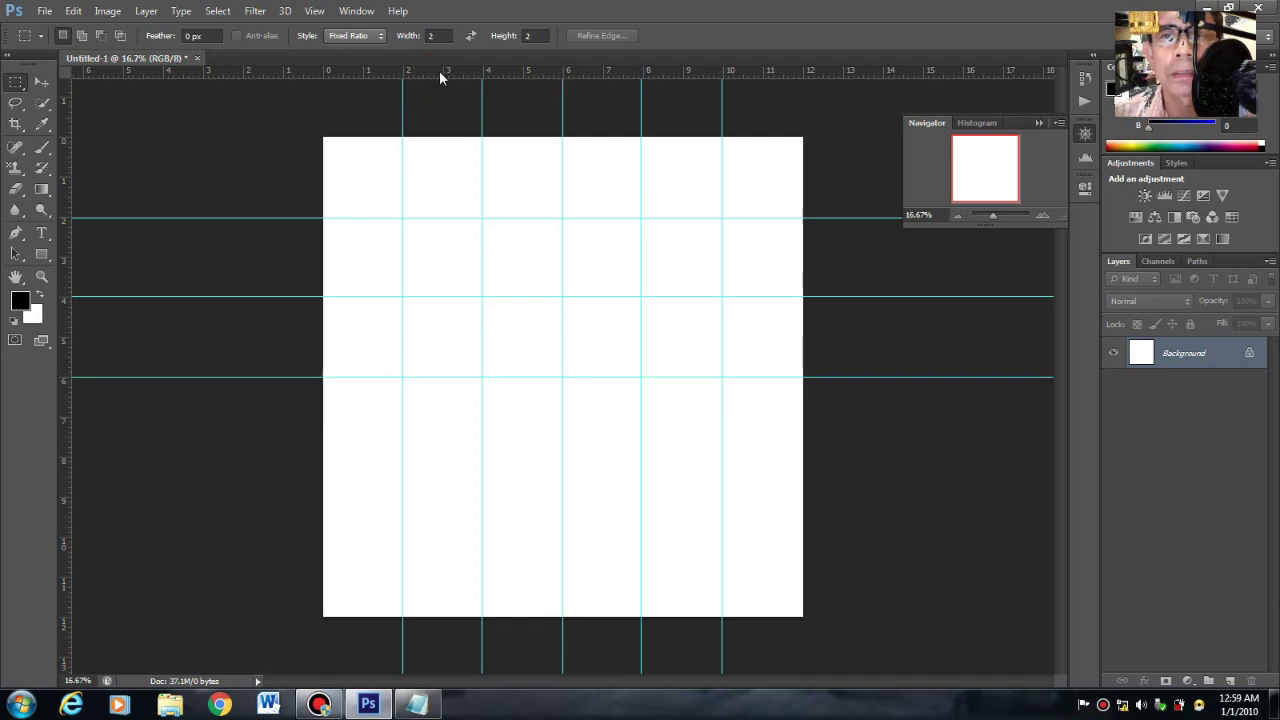
drag(440, 75, 400, 457)
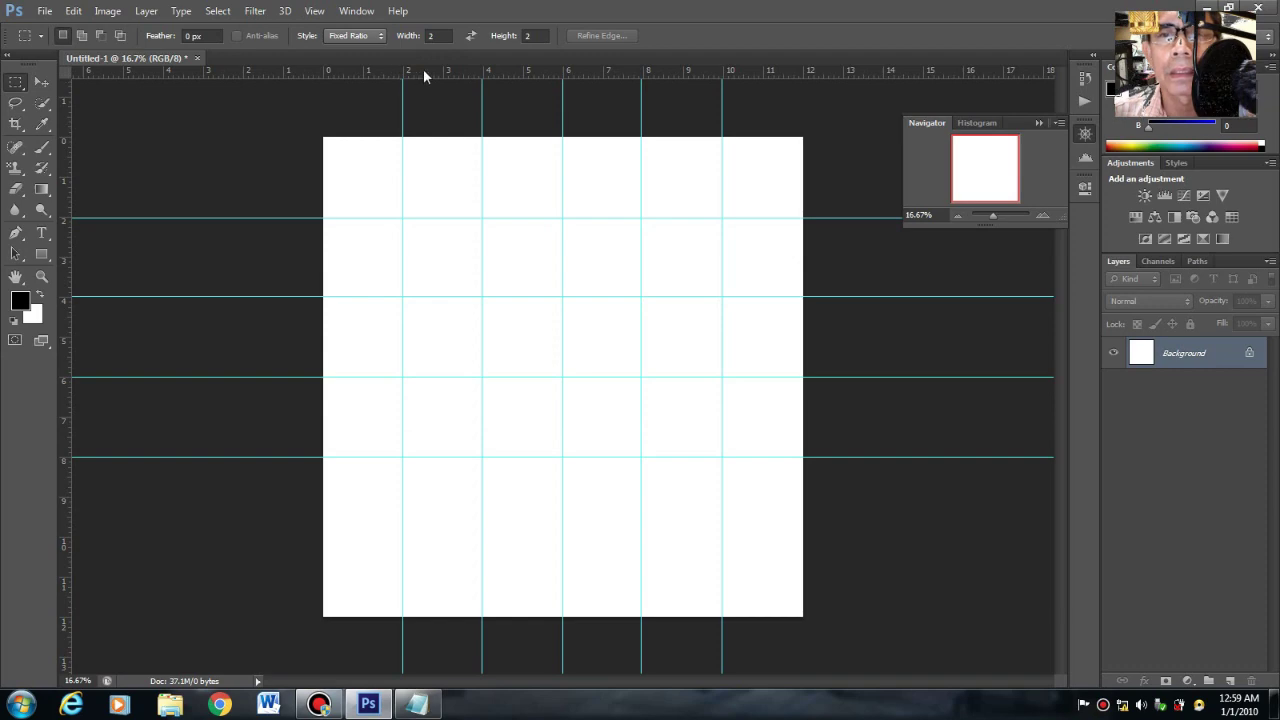
drag(423, 71, 402, 537)
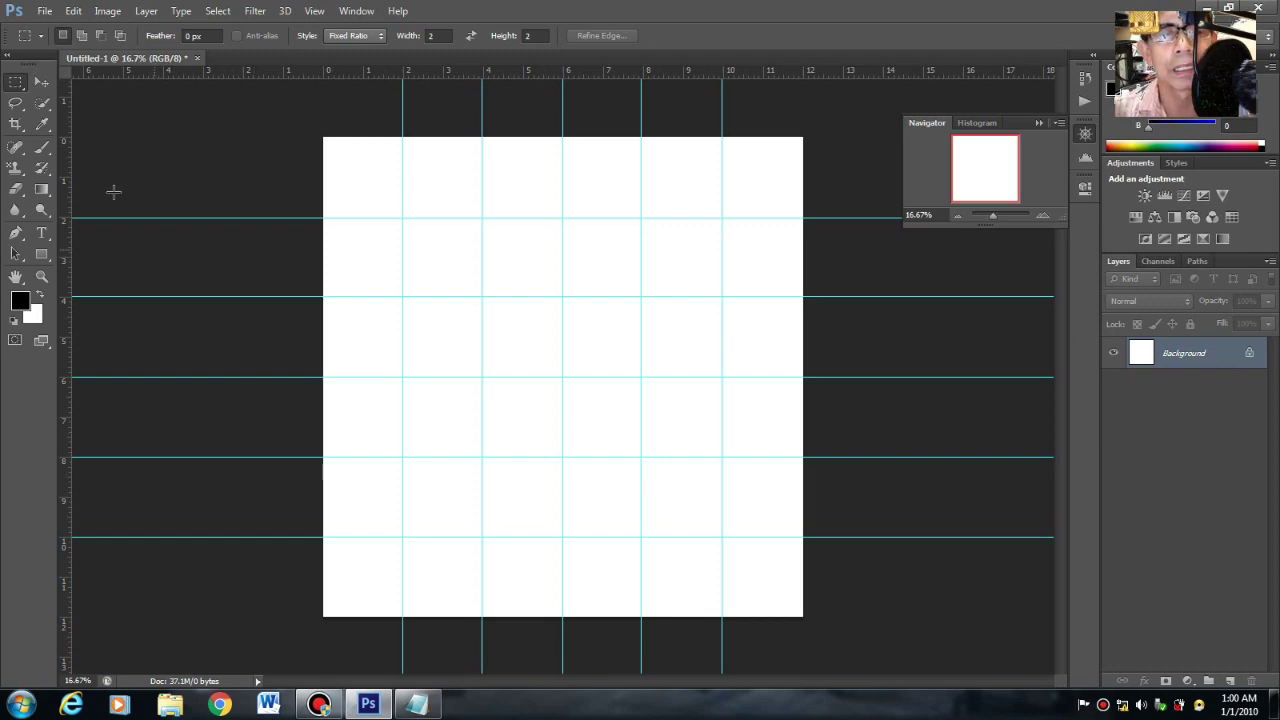
- Open jm2.jpg from the ist folder on the Desktop
click(44, 11)
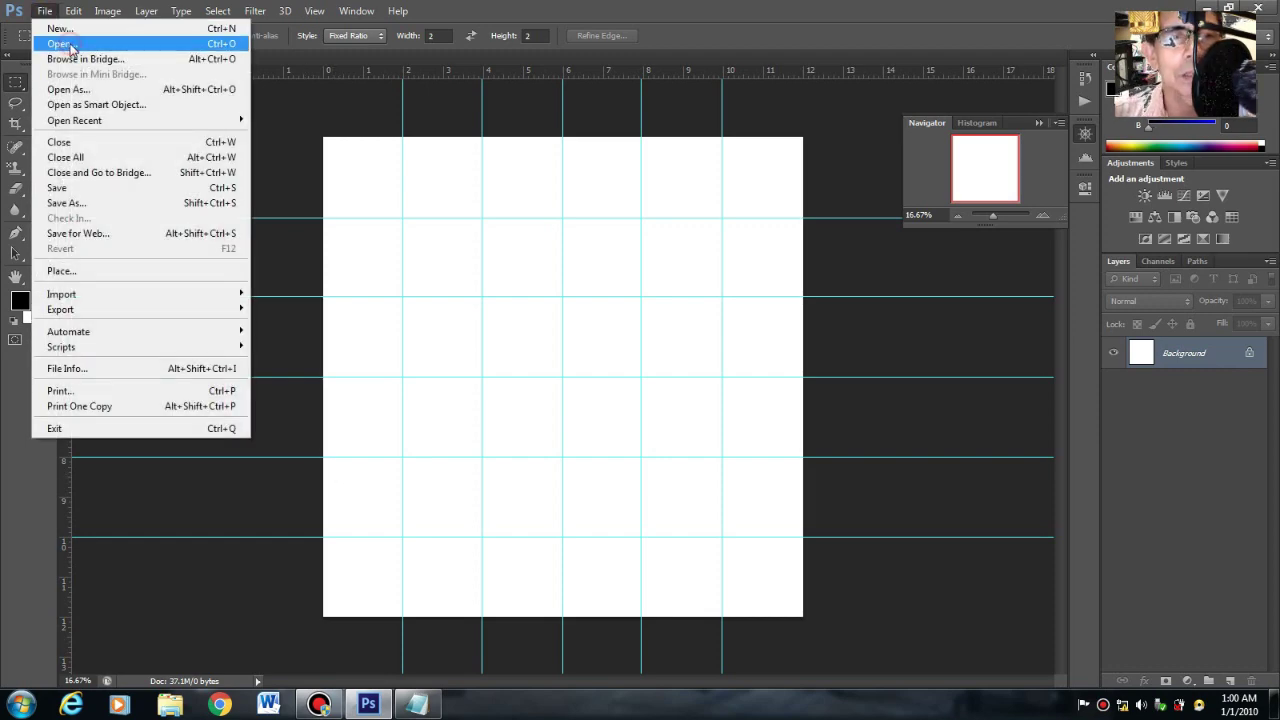
click(70, 44)
drag(849, 182, 848, 287)
scroll(814, 200, up, 1)
double_click(795, 180)
double_click(696, 175)
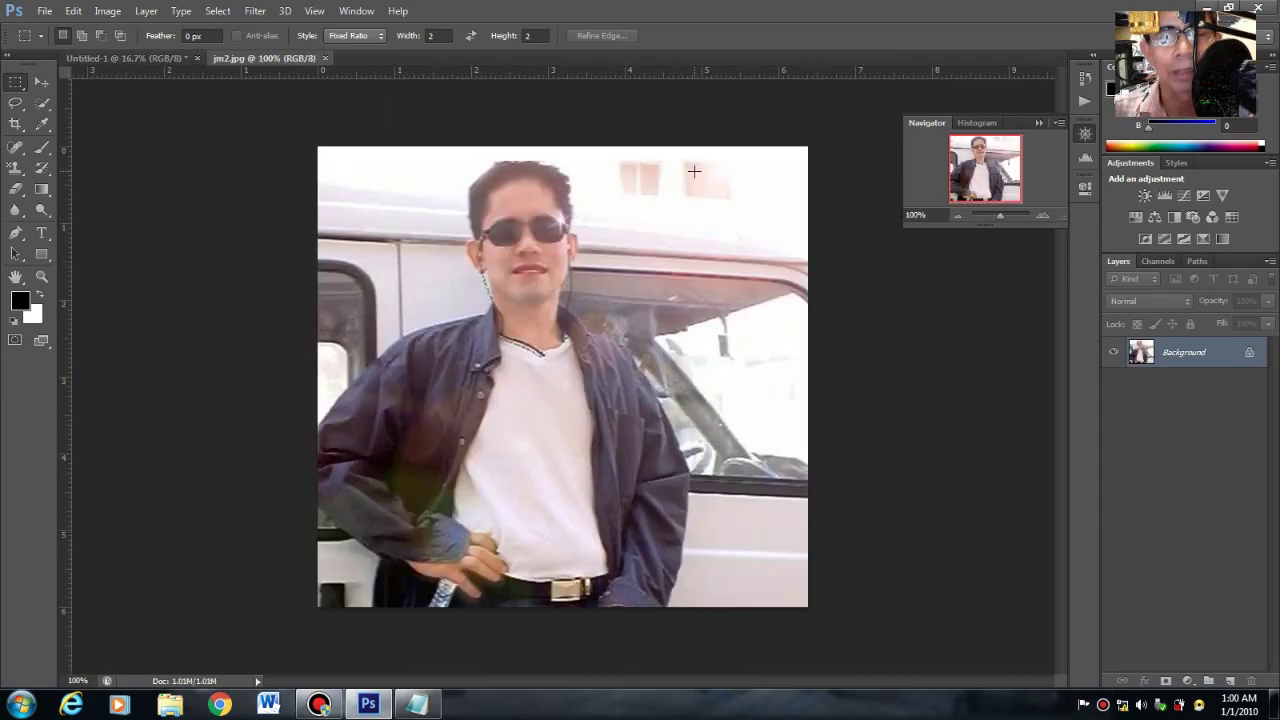
- Select a square over the head and shoulders in jm2.jpg and copy it
click(15, 81)
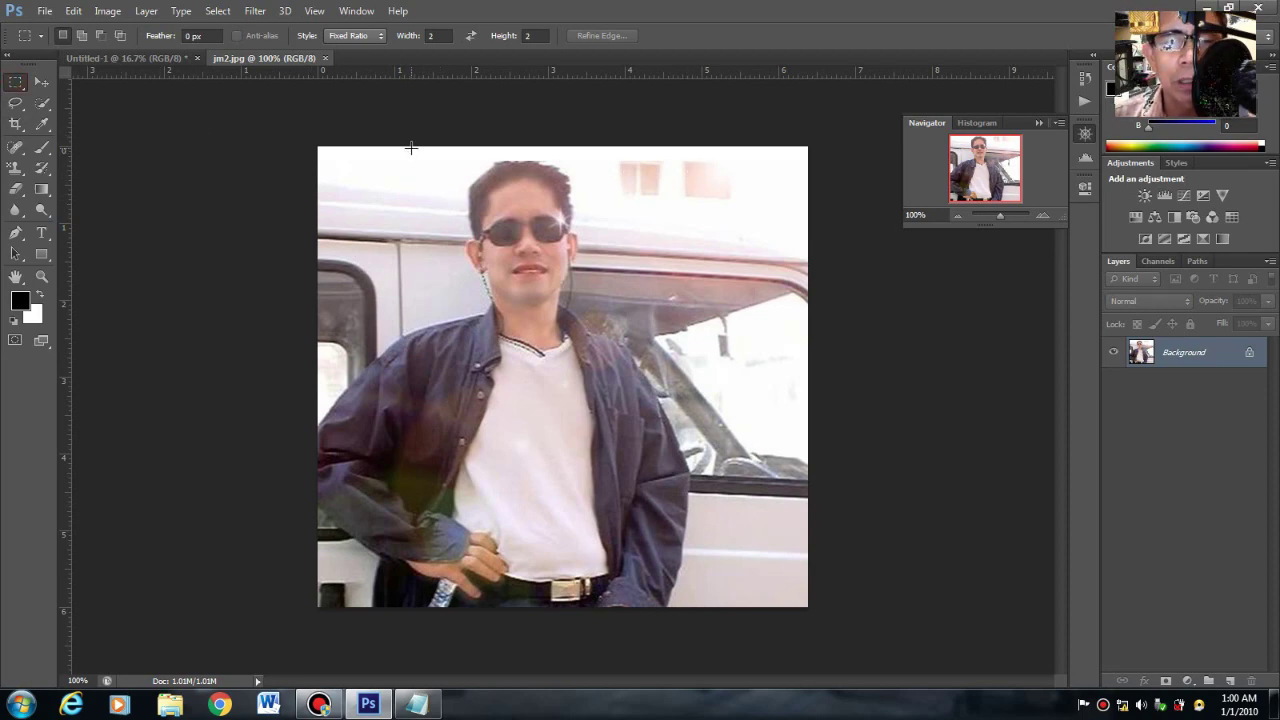
drag(414, 149, 503, 373)
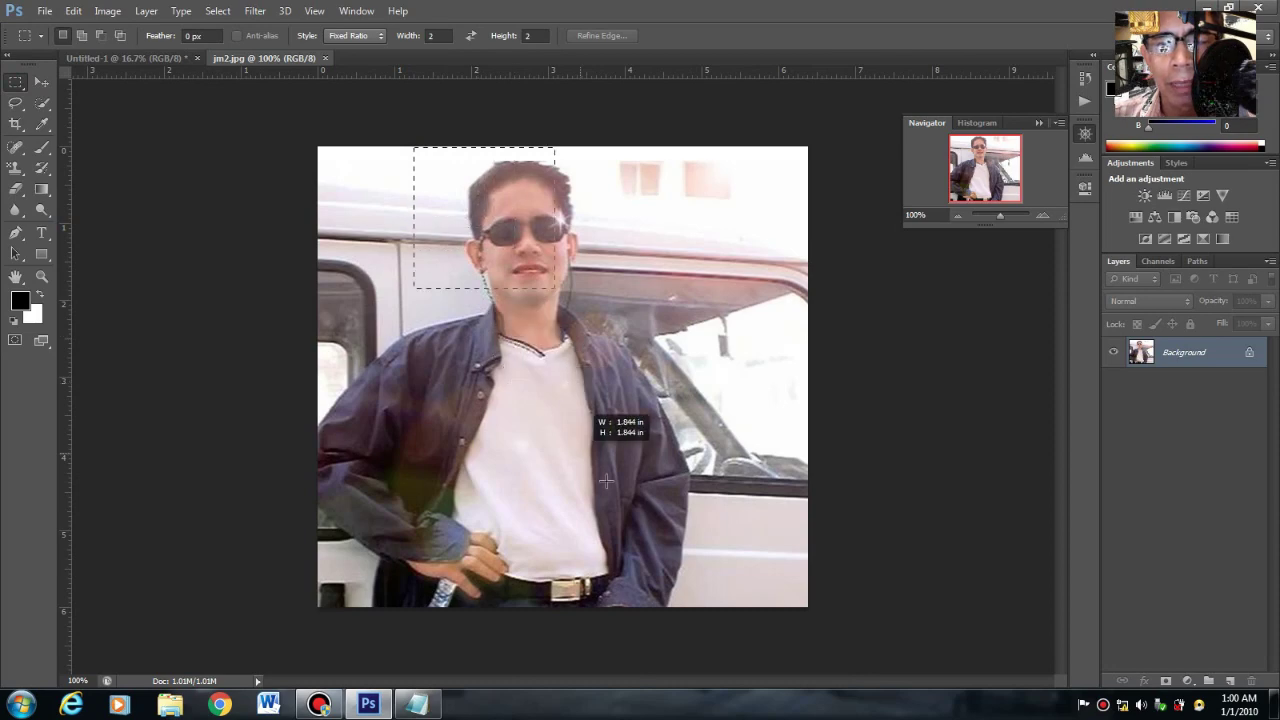
drag(606, 482, 652, 524)
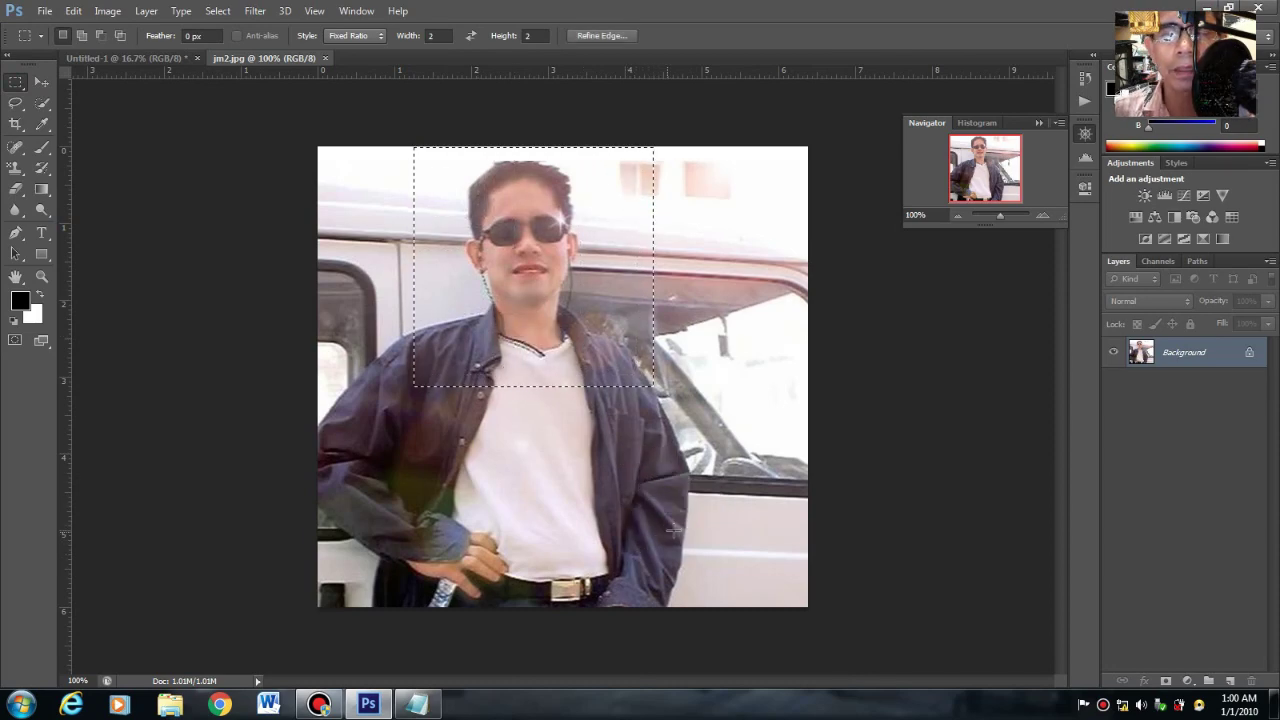
click(74, 11)
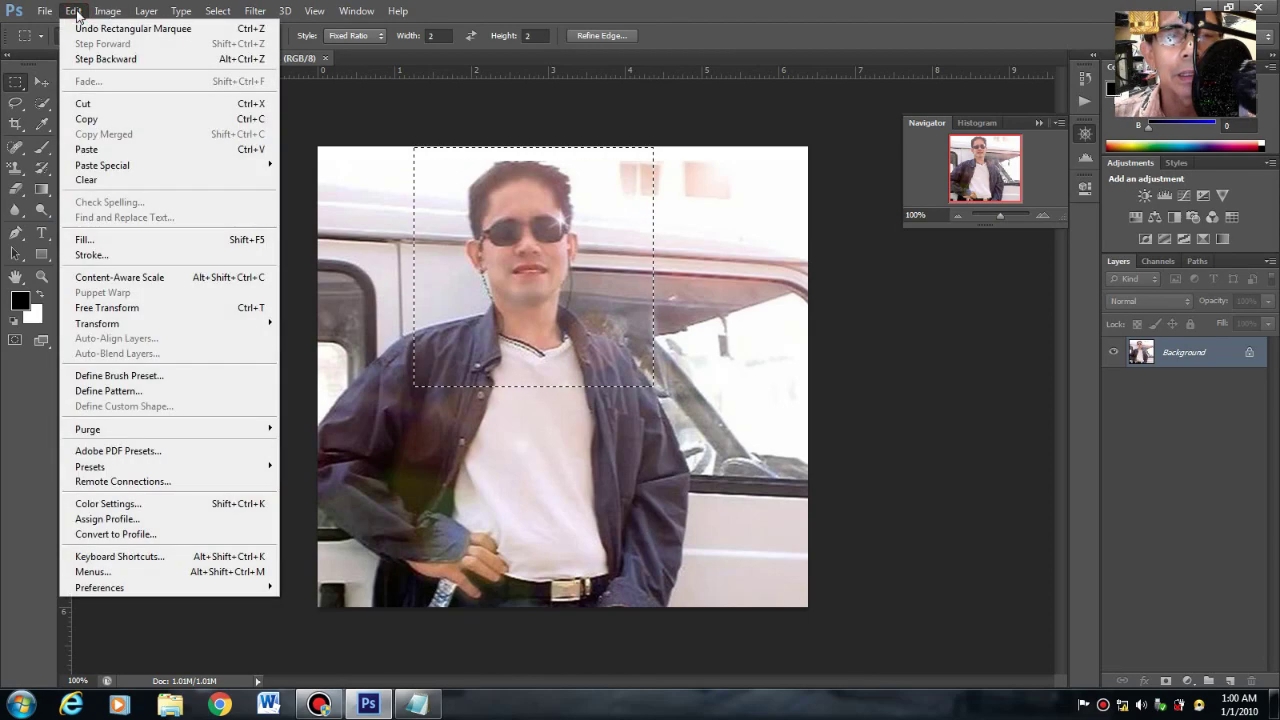
click(133, 119)
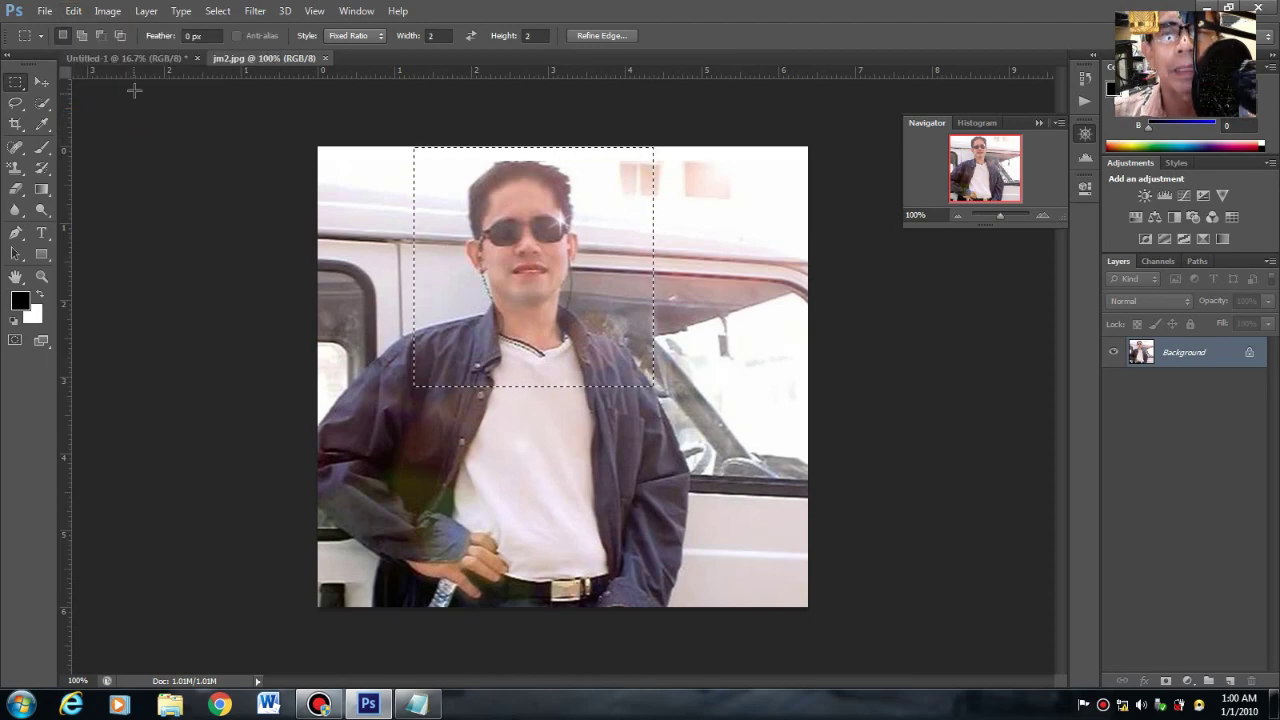
- Paste the copied photo into Untitled-1 as a new layer
click(142, 57)
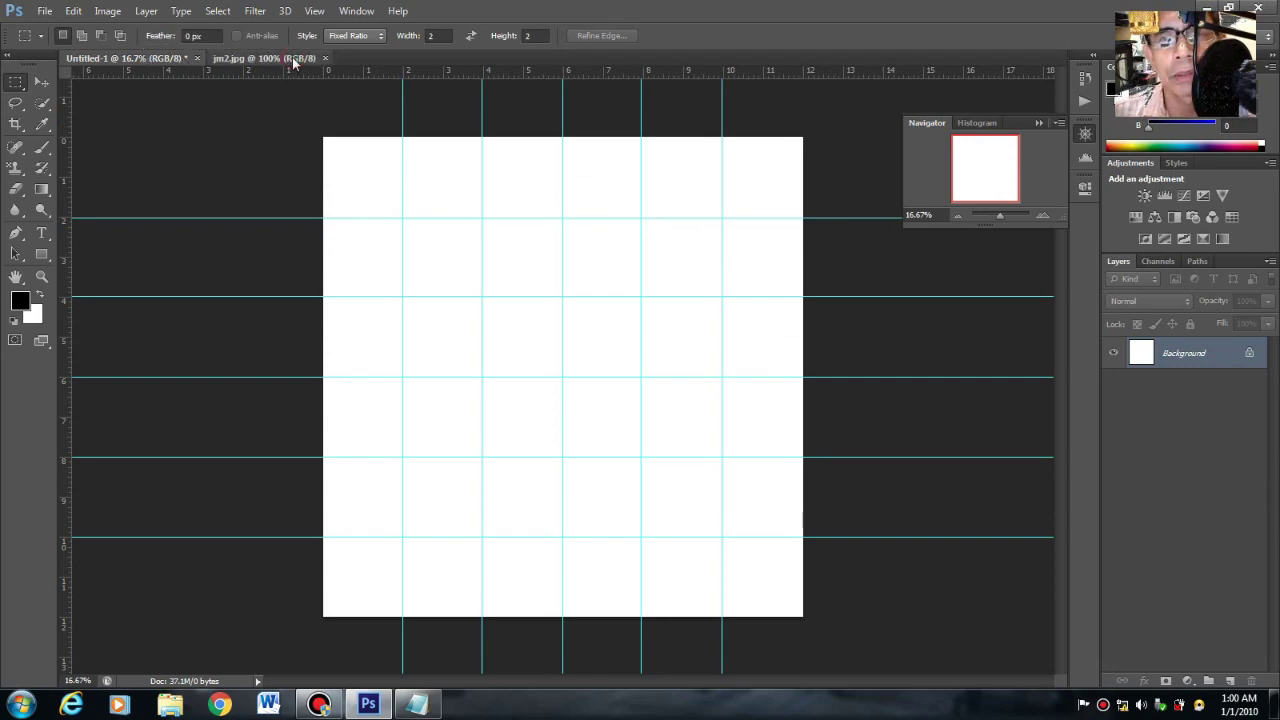
click(224, 58)
click(148, 57)
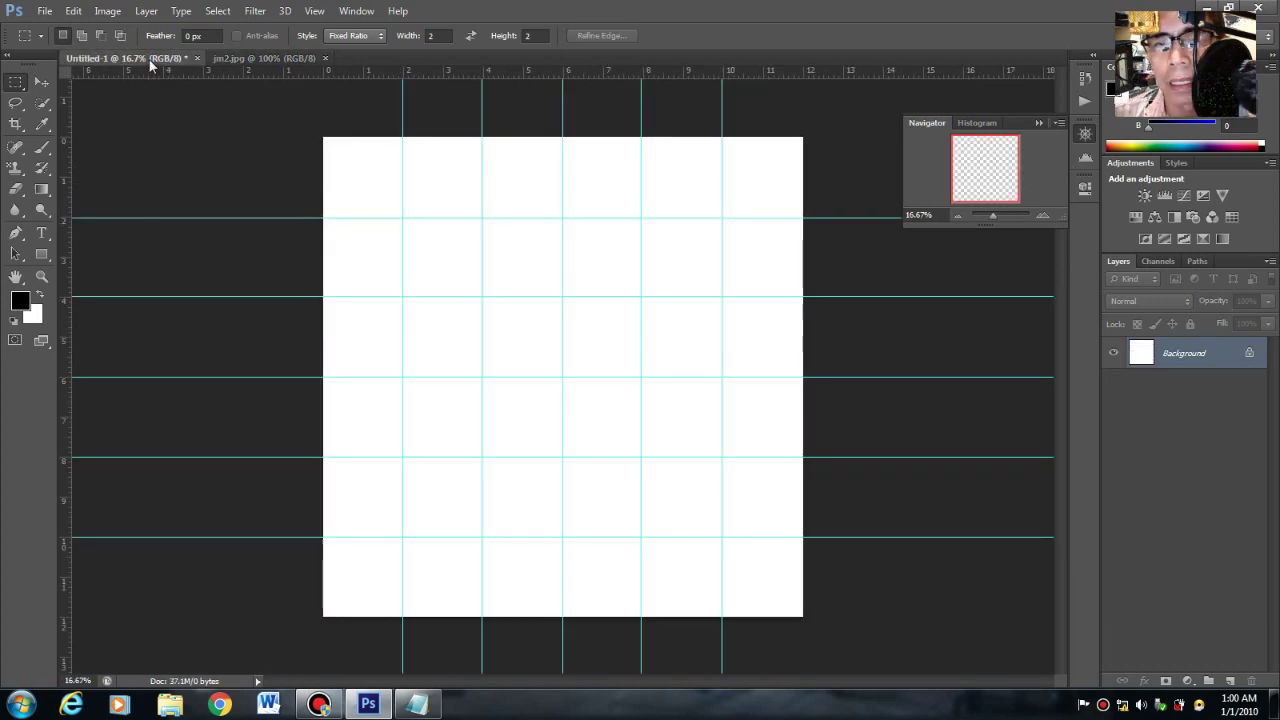
click(73, 11)
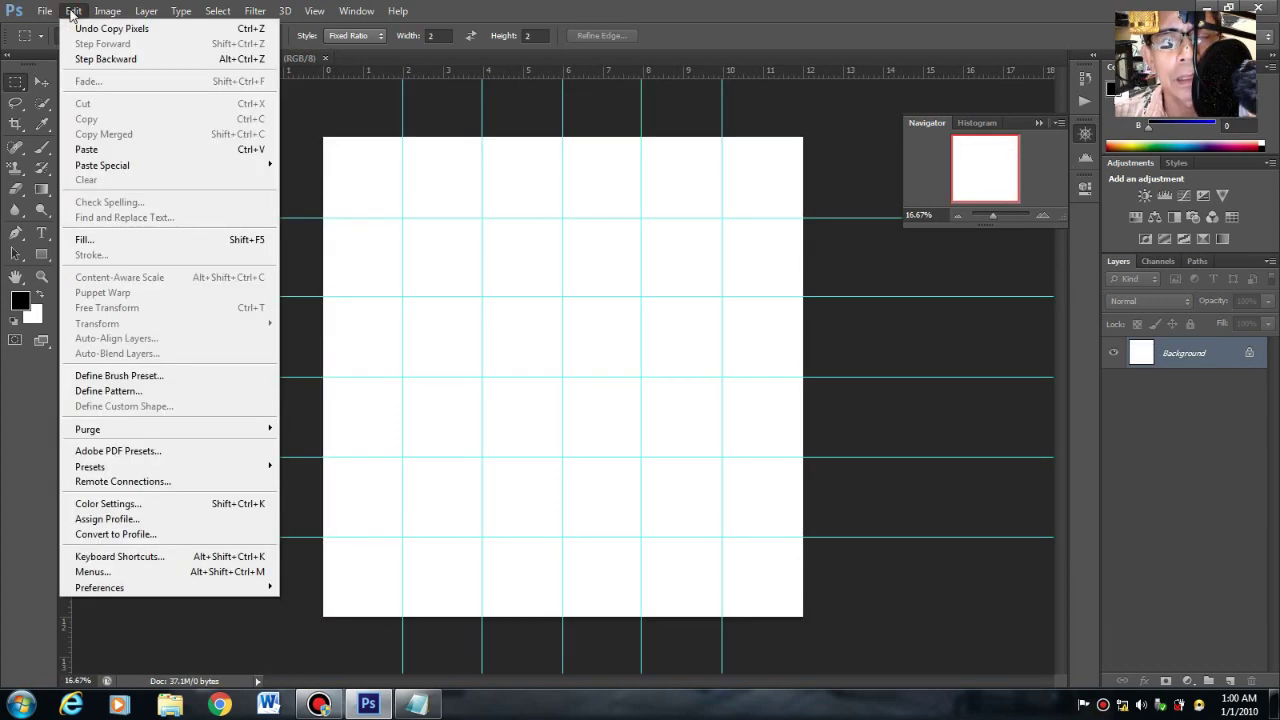
click(118, 149)
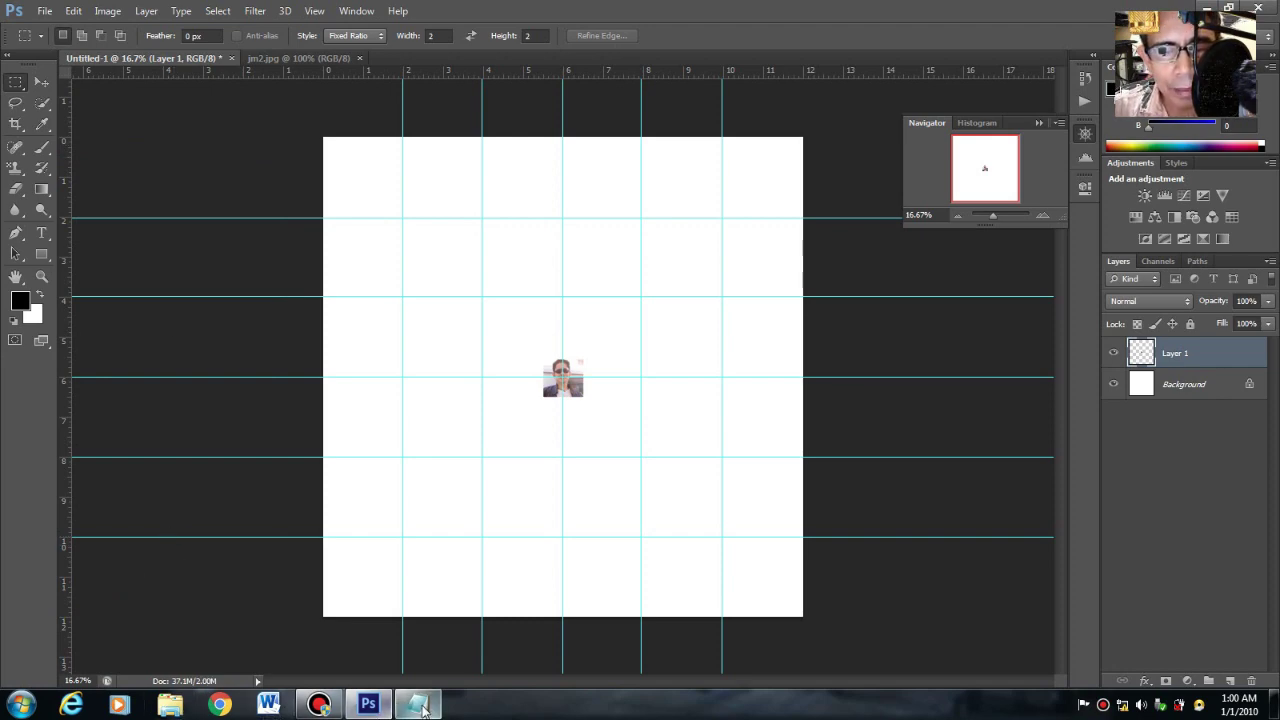
- Bring Notepad forward and type the reminder 'control t'
mouse_move(422, 708)
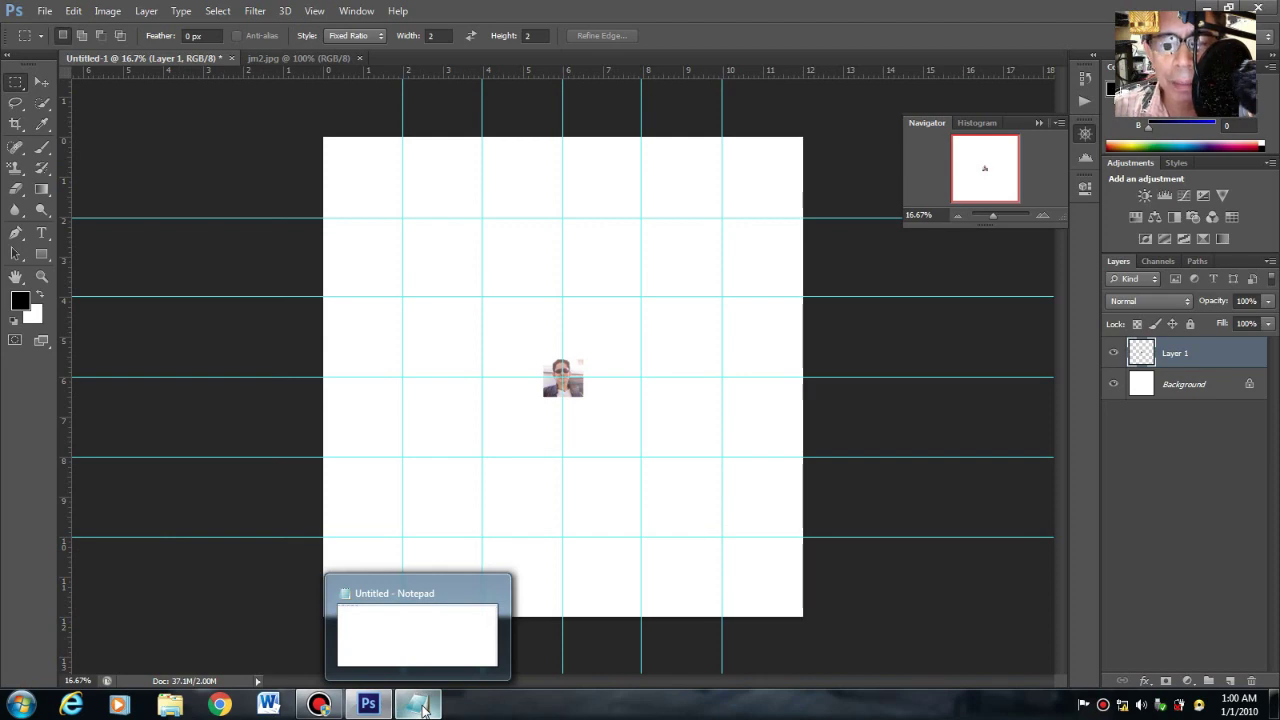
click(422, 708)
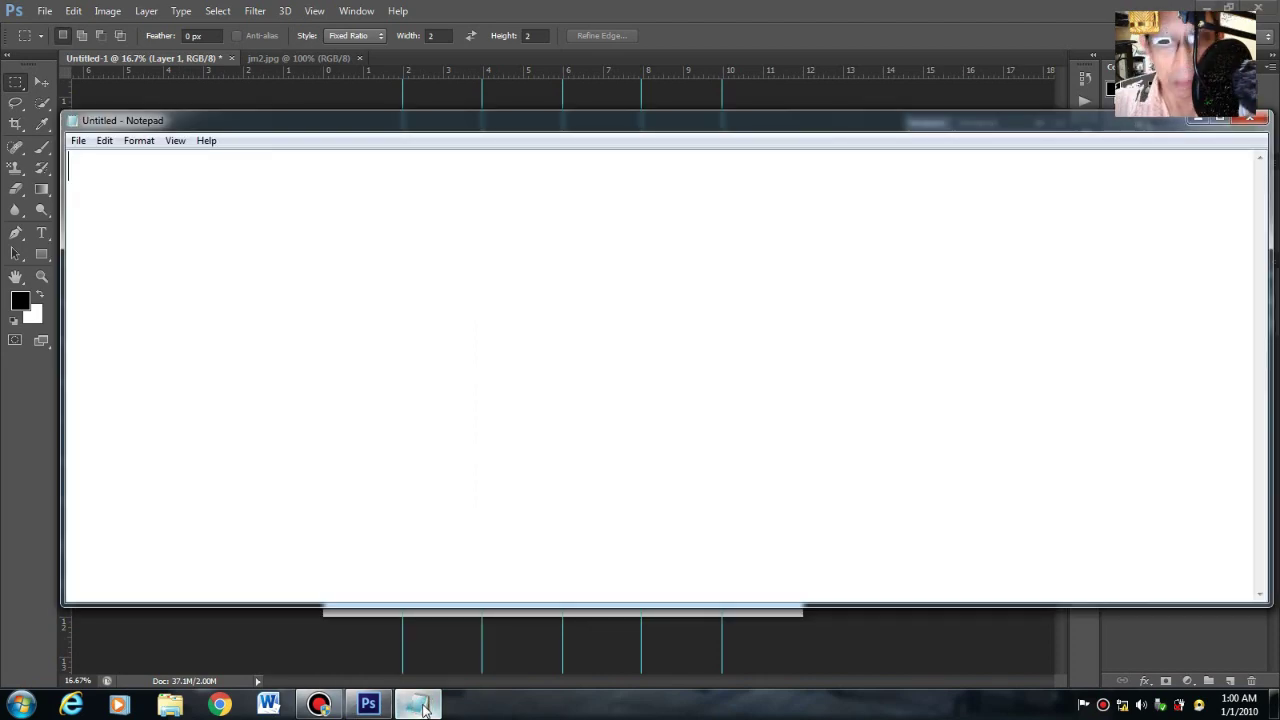
text(cont)
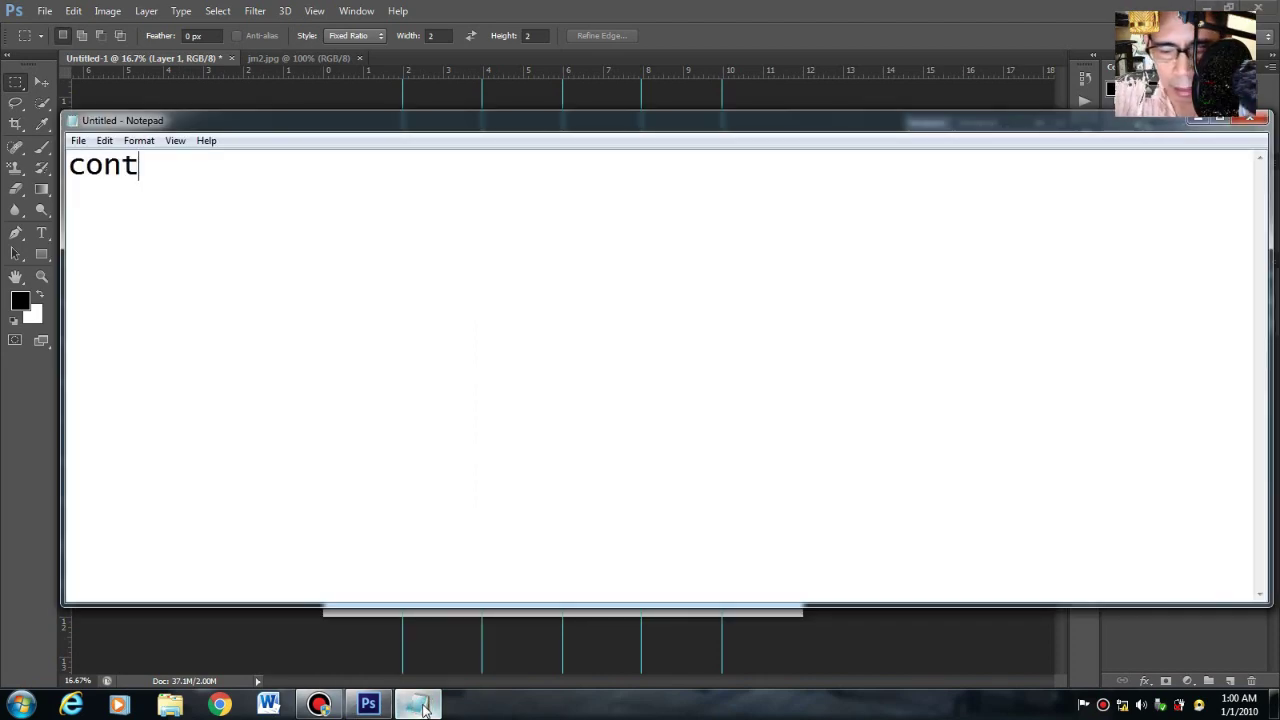
text(rol t)
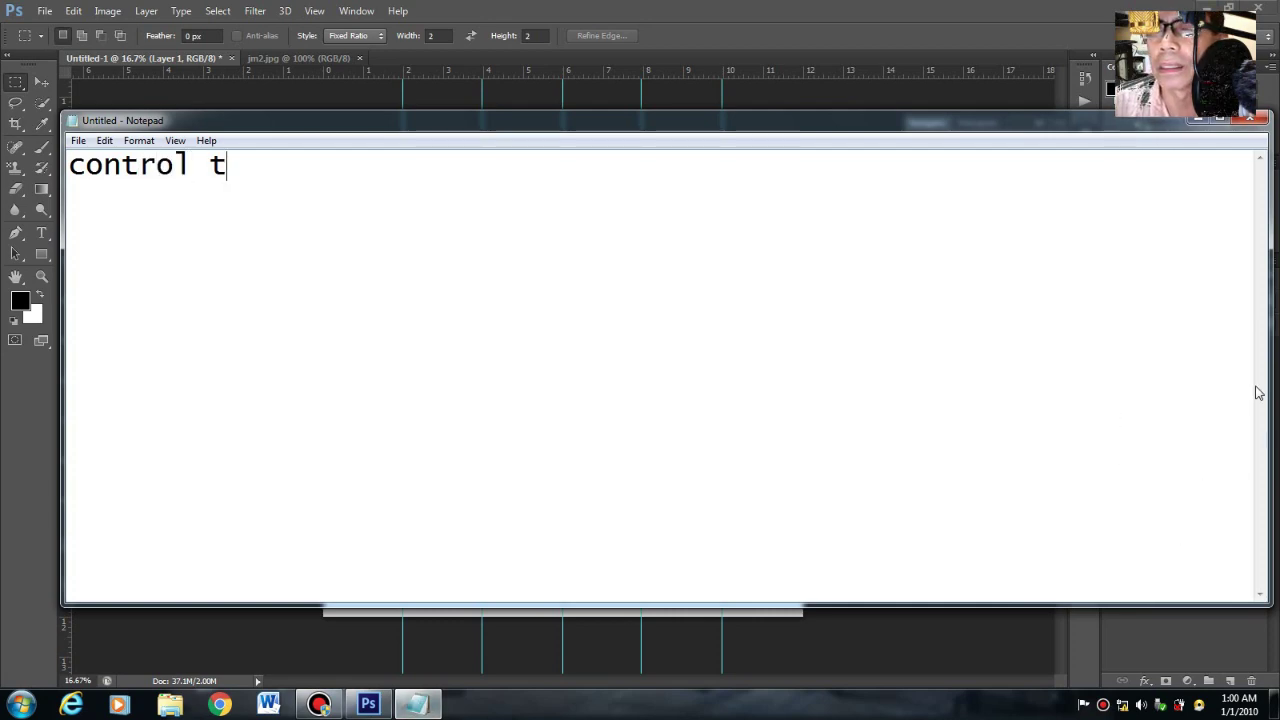
- Minimize Notepad, then free-transform the photo to fill the top-left 2-inch cell
click(1196, 121)
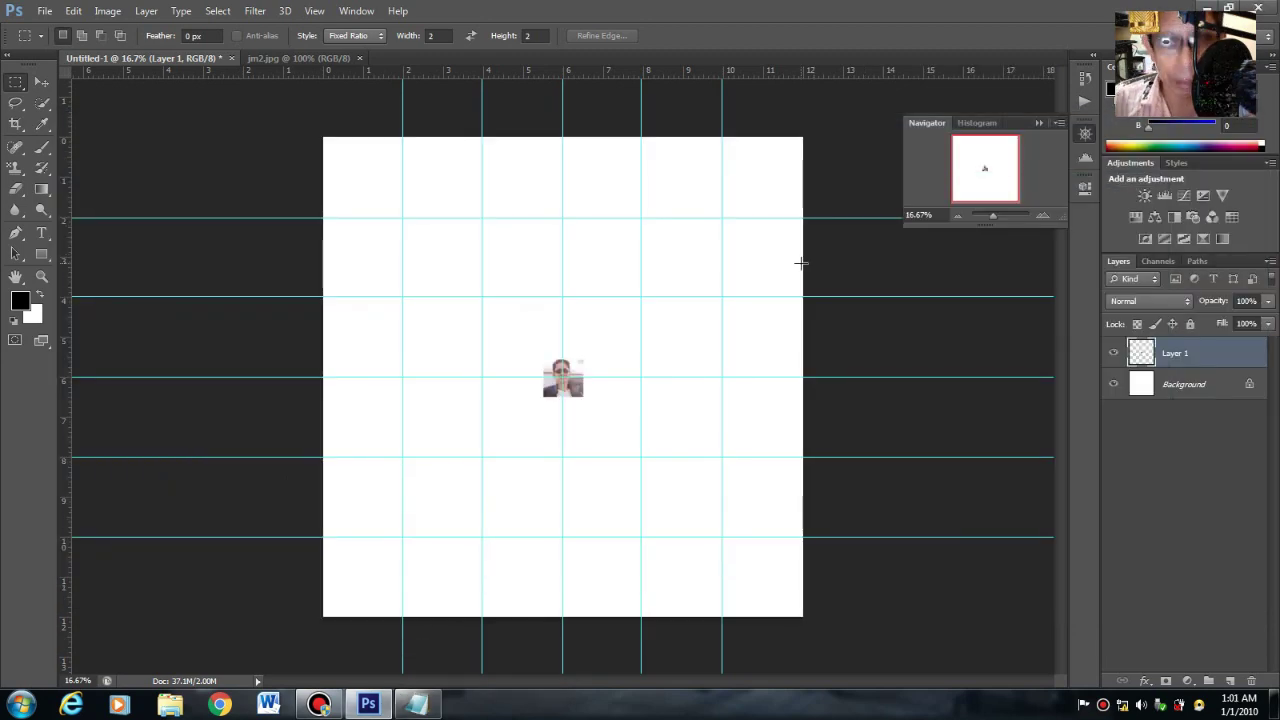
key(ctrl+t)
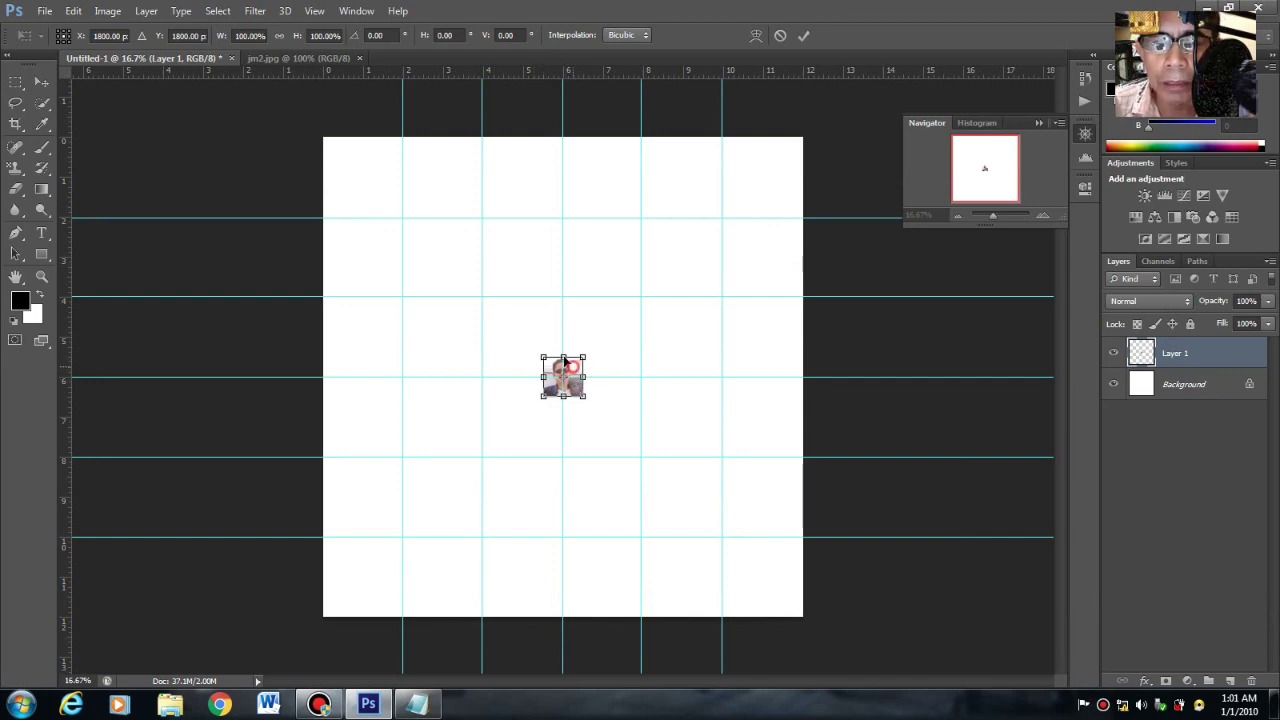
drag(563, 364, 324, 126)
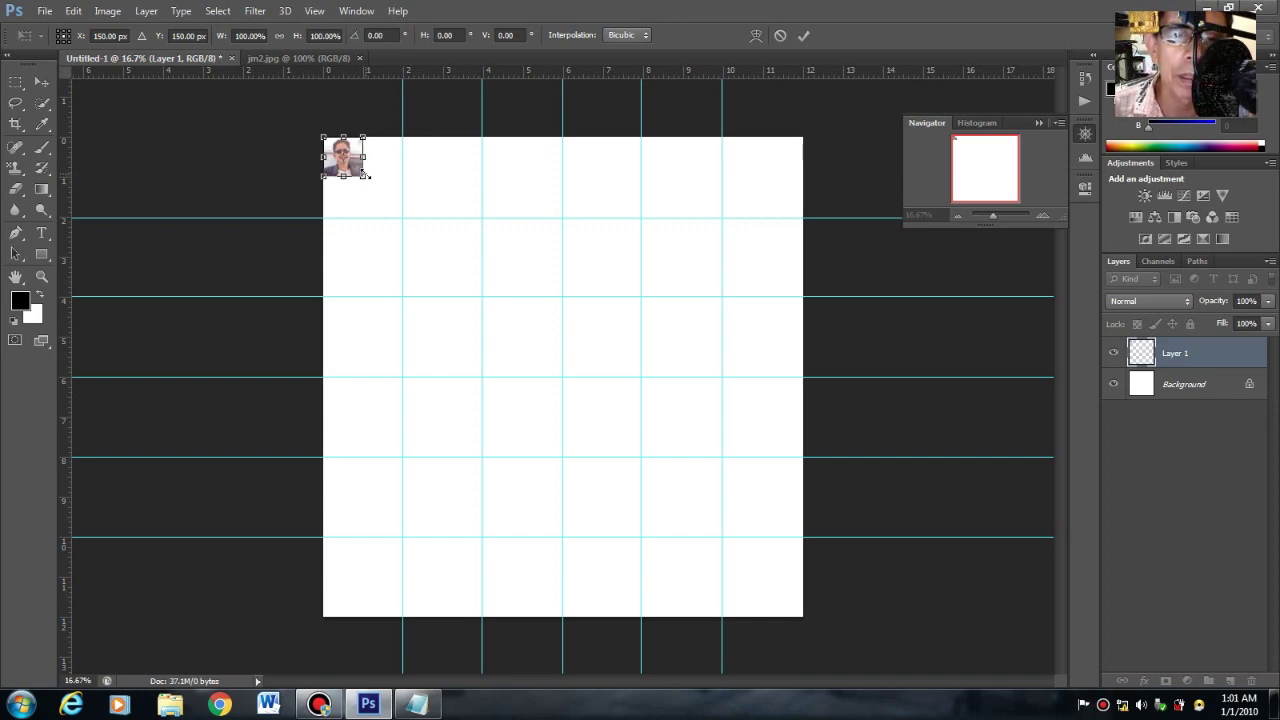
drag(366, 176, 409, 207)
key(Return)
key(m)
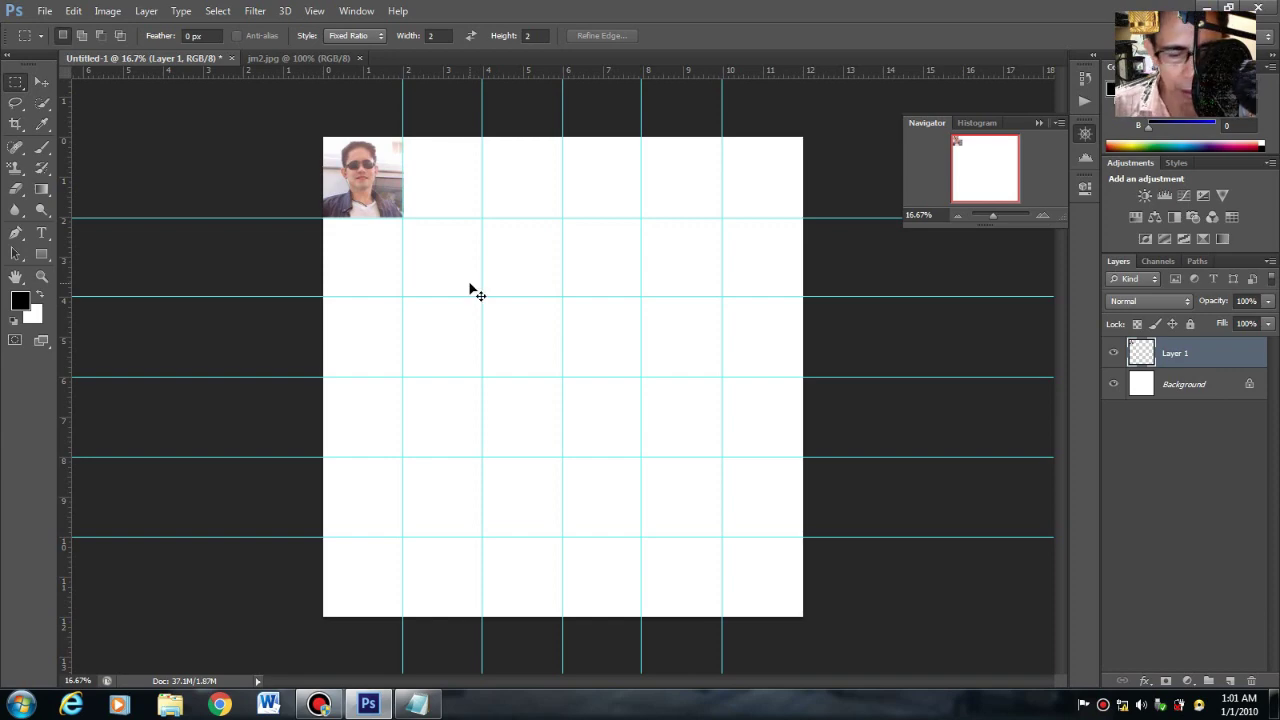
- Alt-drag photo copies across the top row, touching up Layer 1 copy 4 with Ctrl+T
drag(379, 189, 692, 181)
drag(692, 181, 773, 182)
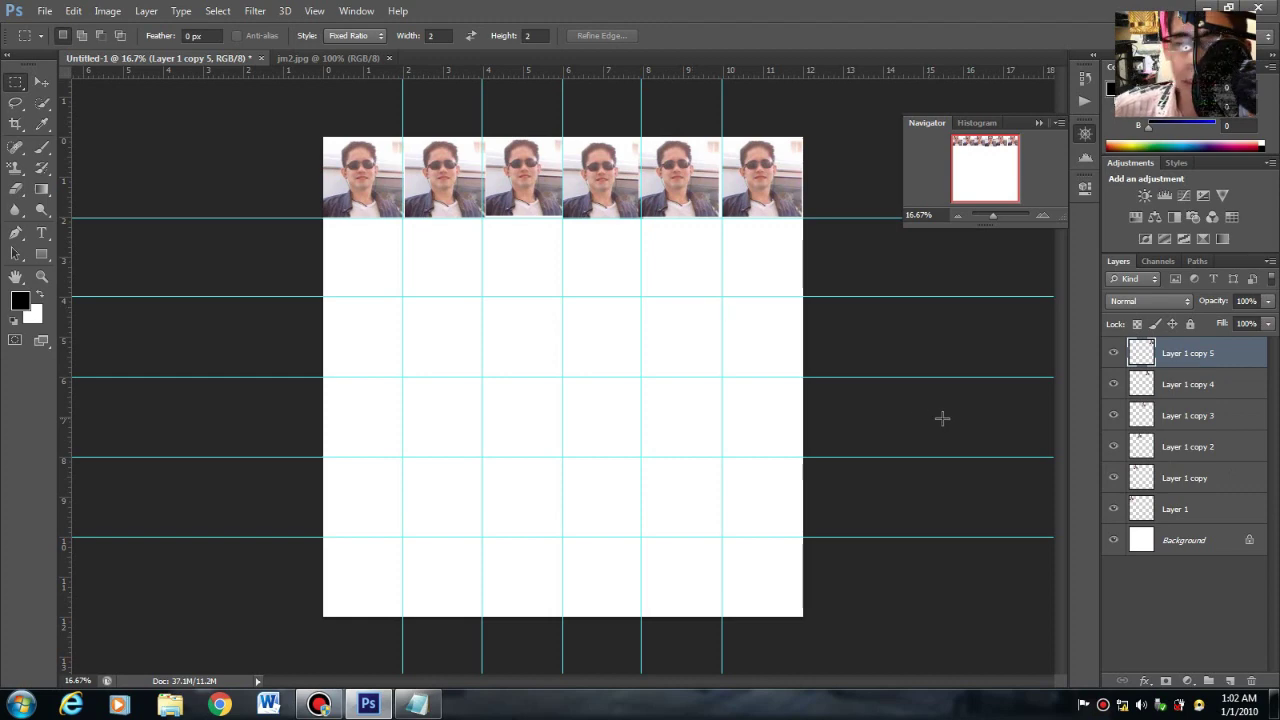
click(1232, 388)
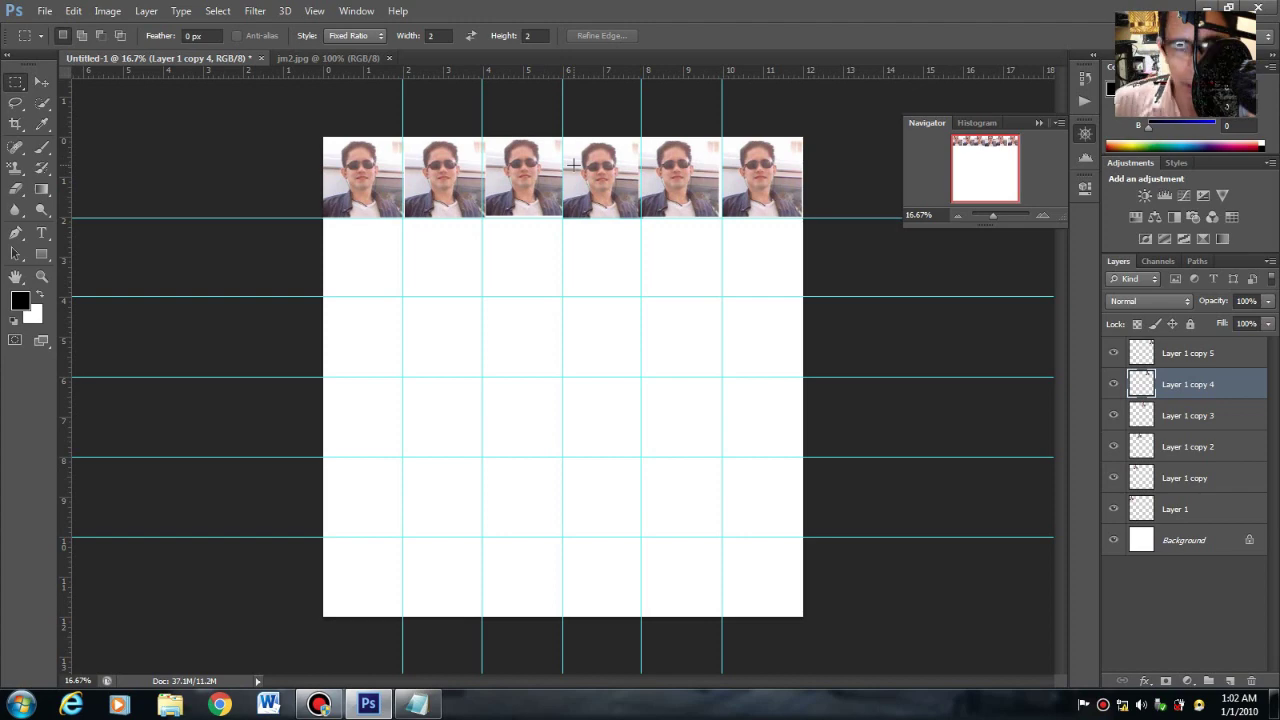
key(ctrl+t)
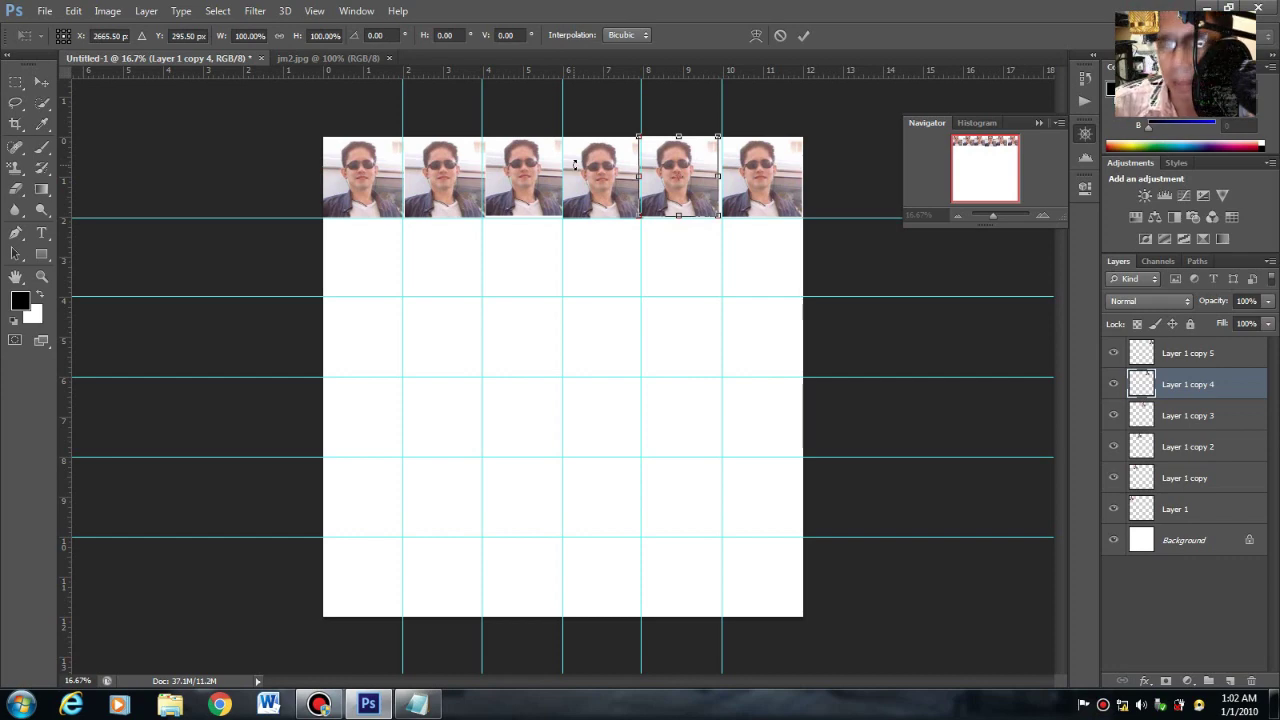
key(Return)
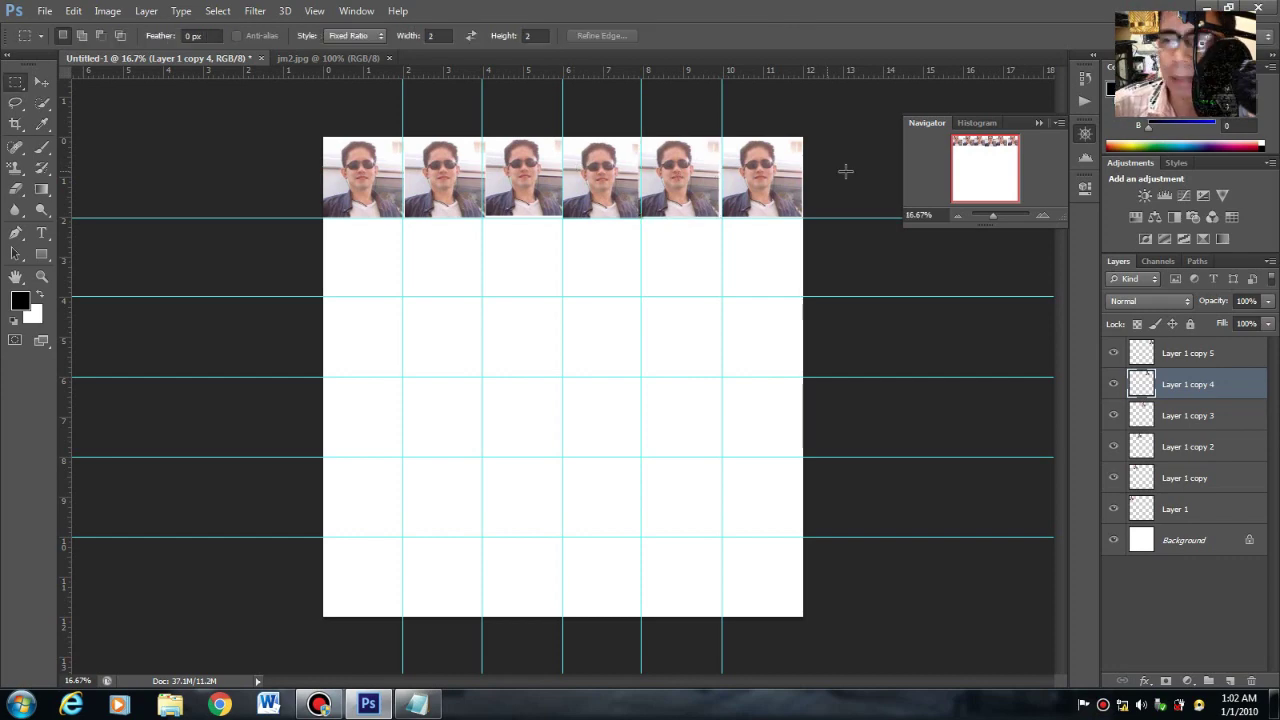
- Select Layer 1 through Layer 1 copy 5 and Alt-drag the row down into the lower rows
drag(1202, 392, 1214, 362)
click(1212, 362)
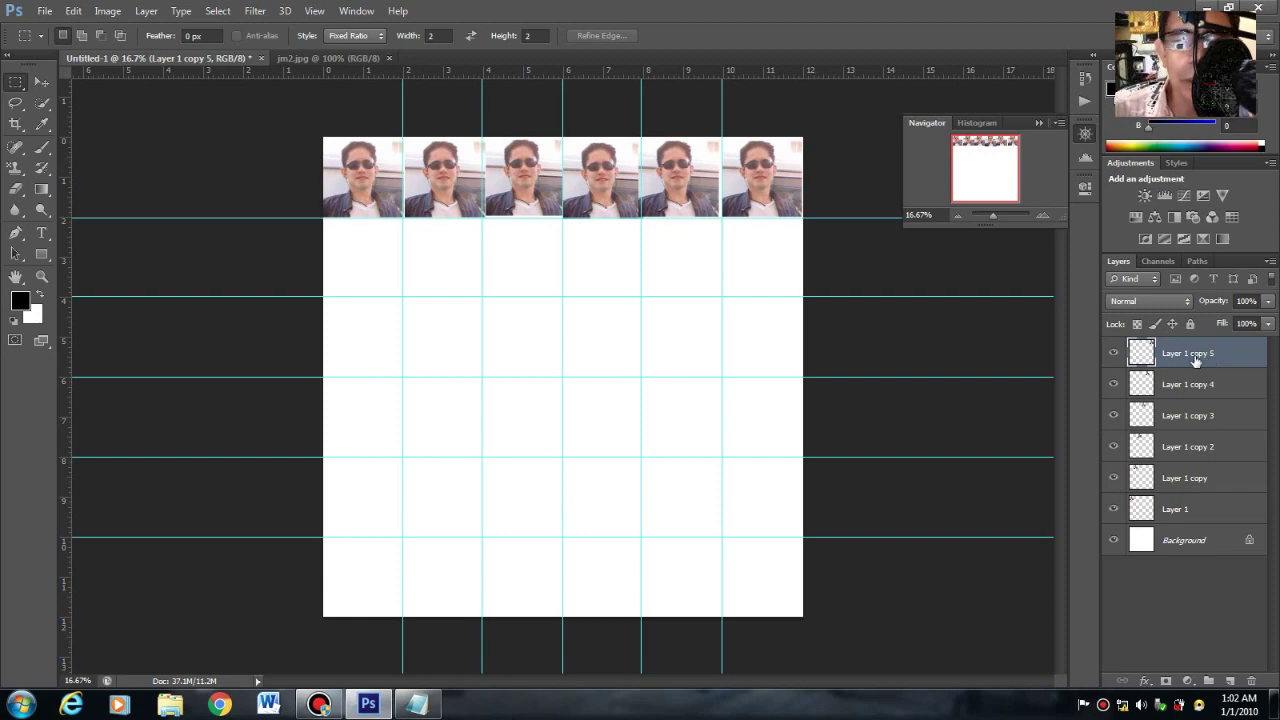
shift+click(1205, 390)
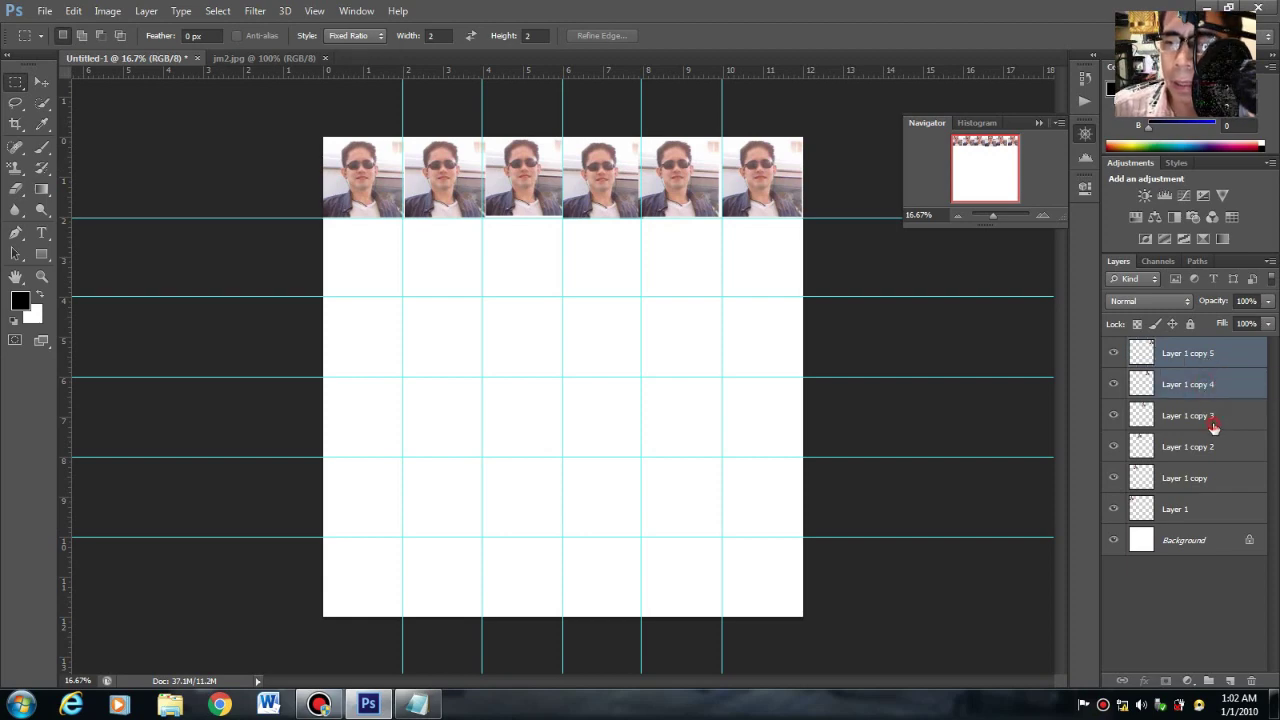
shift+click(1214, 425)
shift+click(1217, 455)
shift+click(1213, 478)
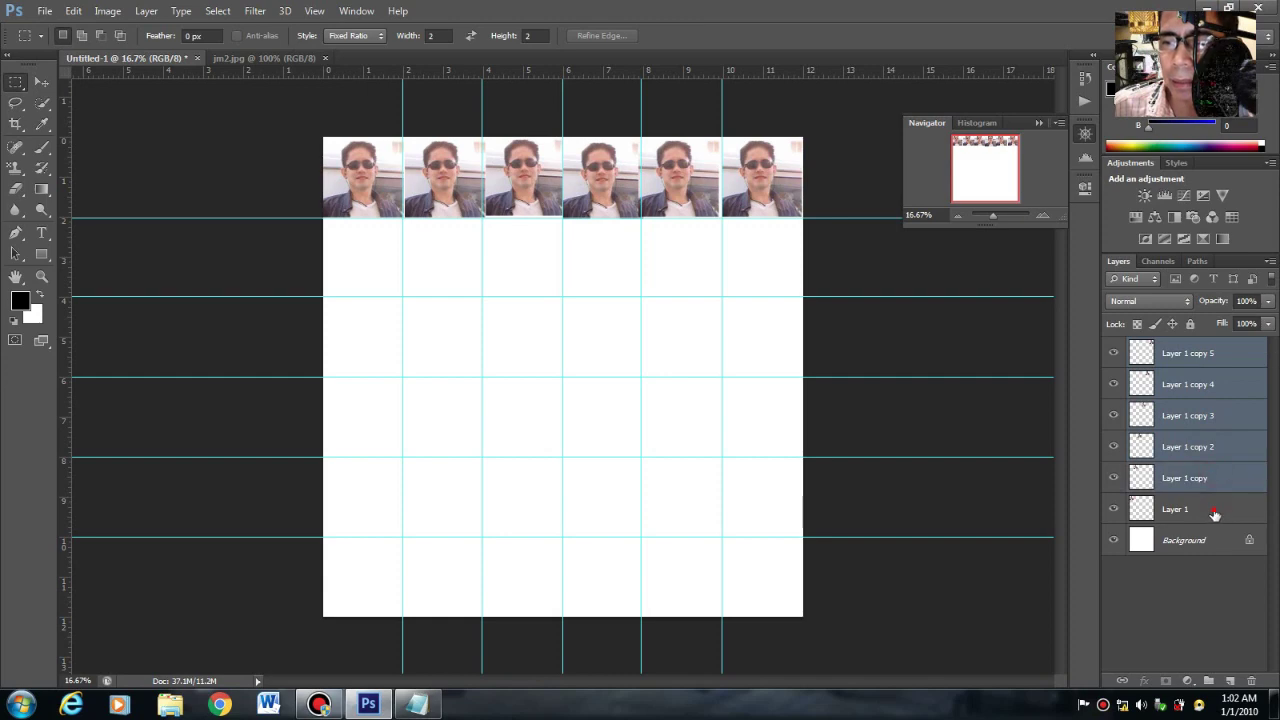
shift+click(1205, 509)
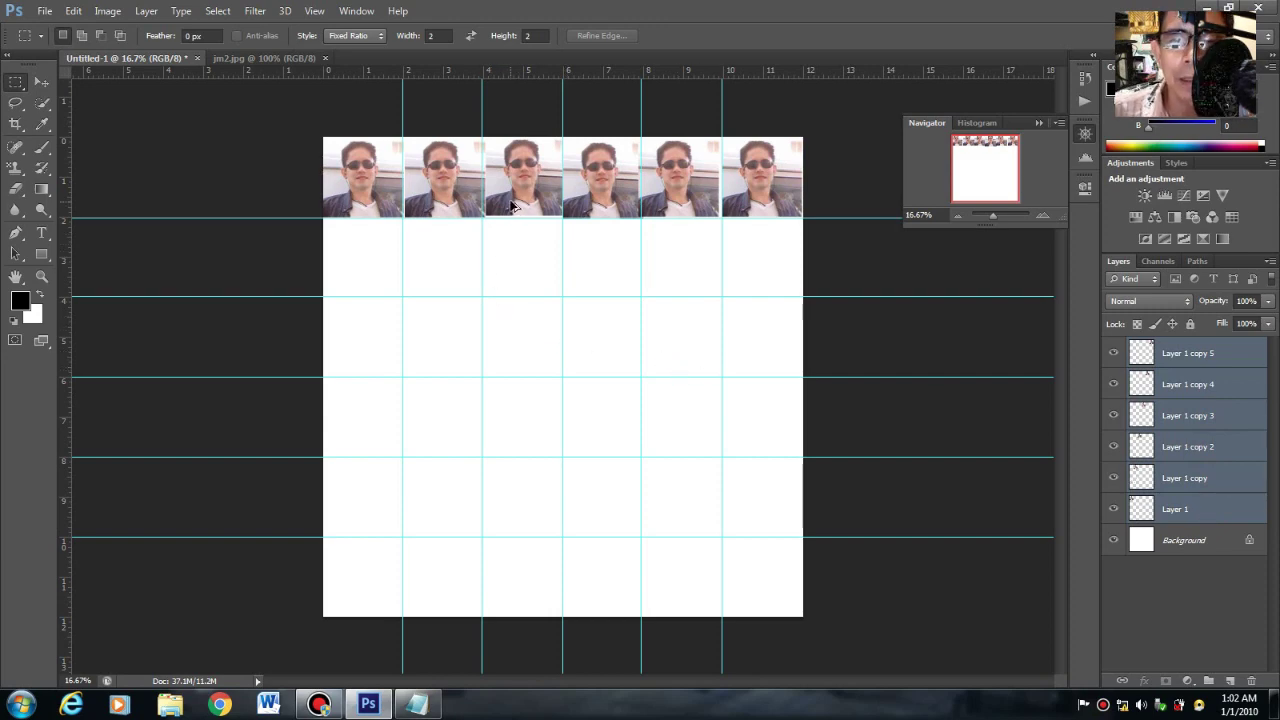
drag(510, 216, 538, 558)
drag(530, 545, 530, 545)
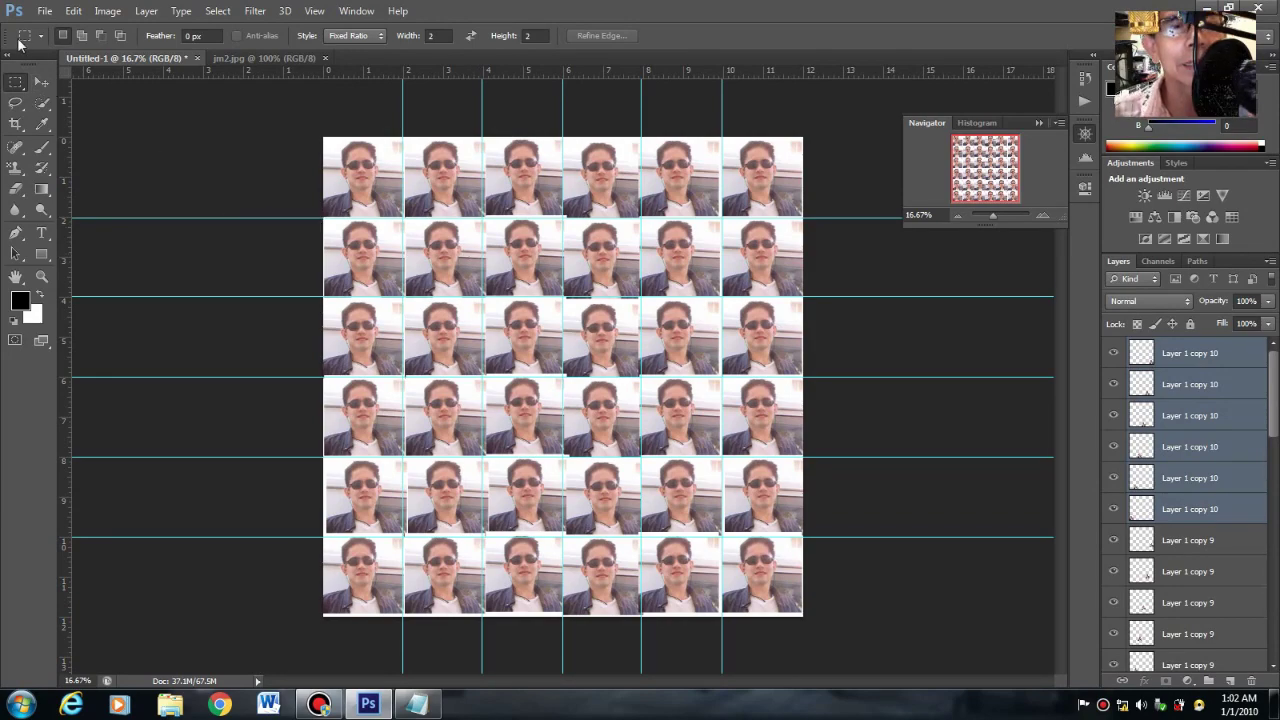
- Save the sheet to the Desktop as JPEG file 'jpm', accepting the default JPEG options
click(42, 12)
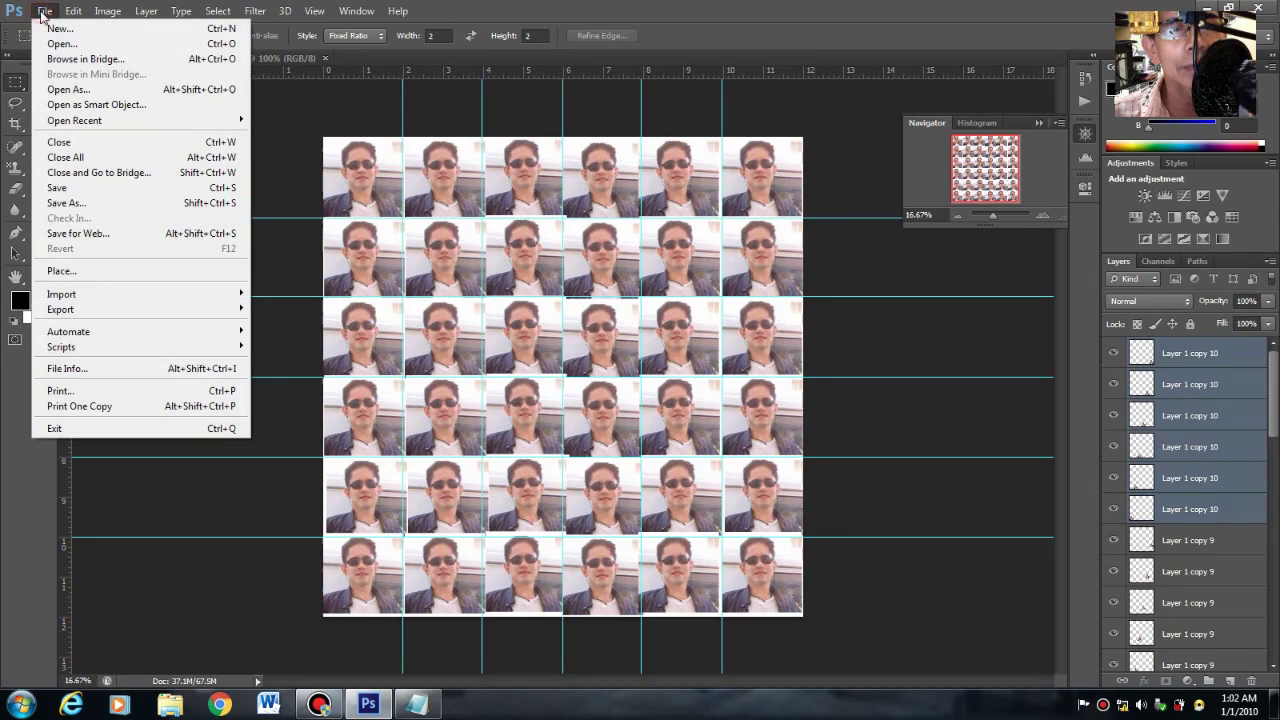
click(73, 205)
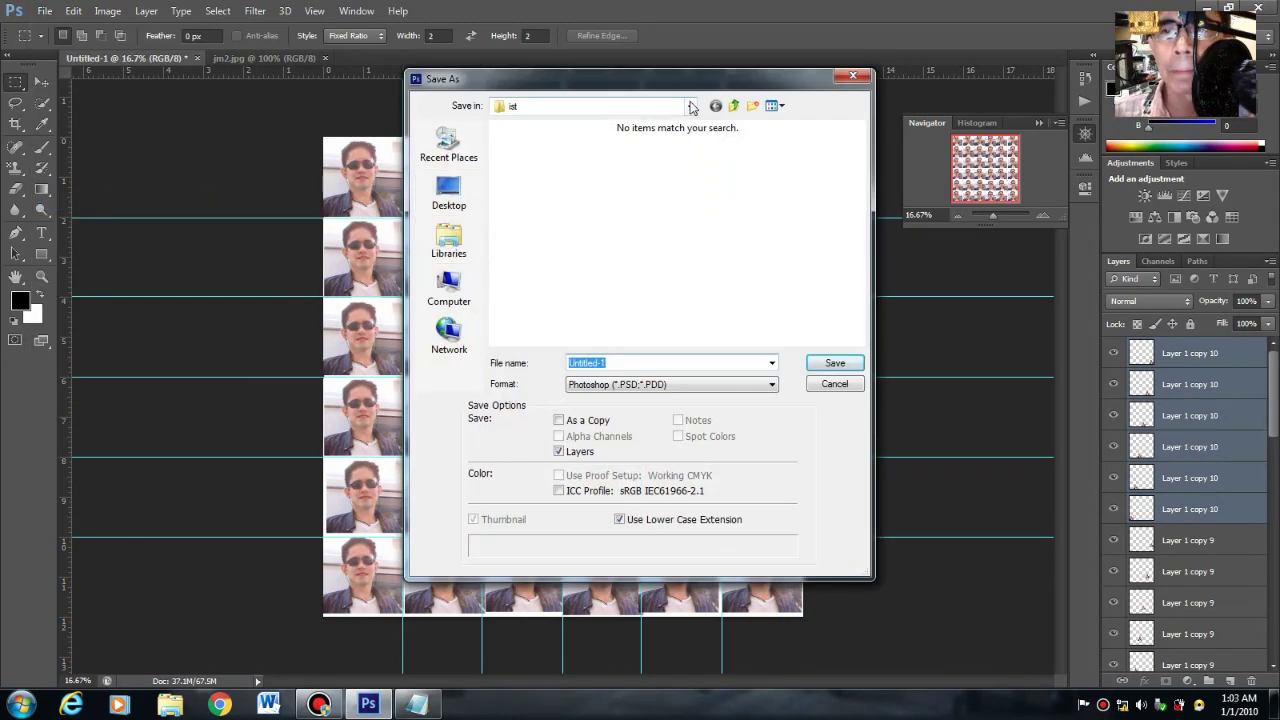
click(689, 106)
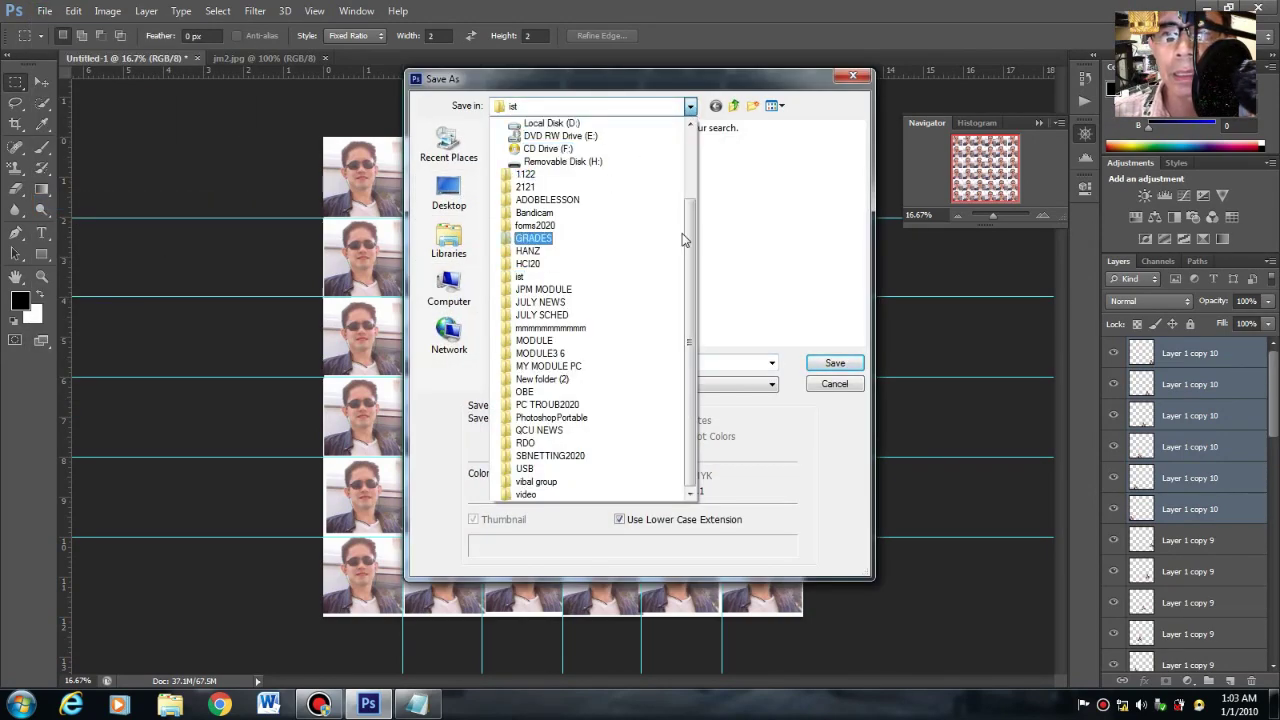
scroll(530, 135, up, 1)
click(525, 135)
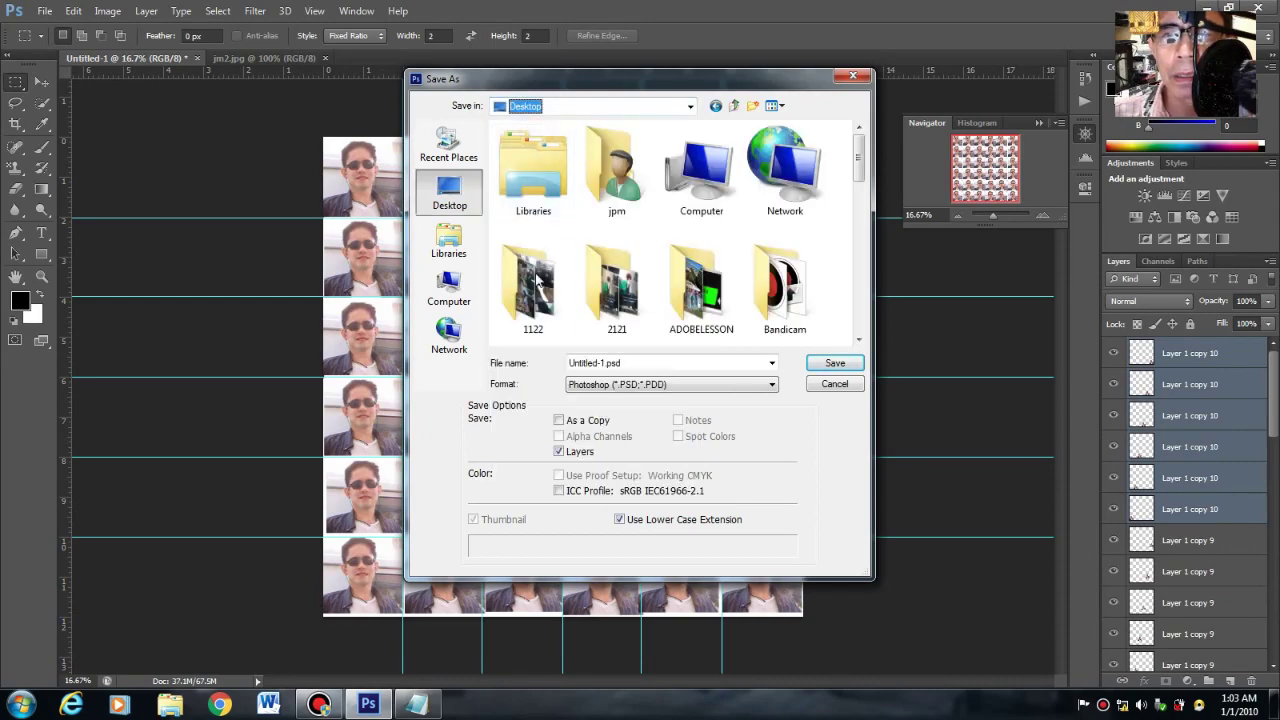
click(762, 386)
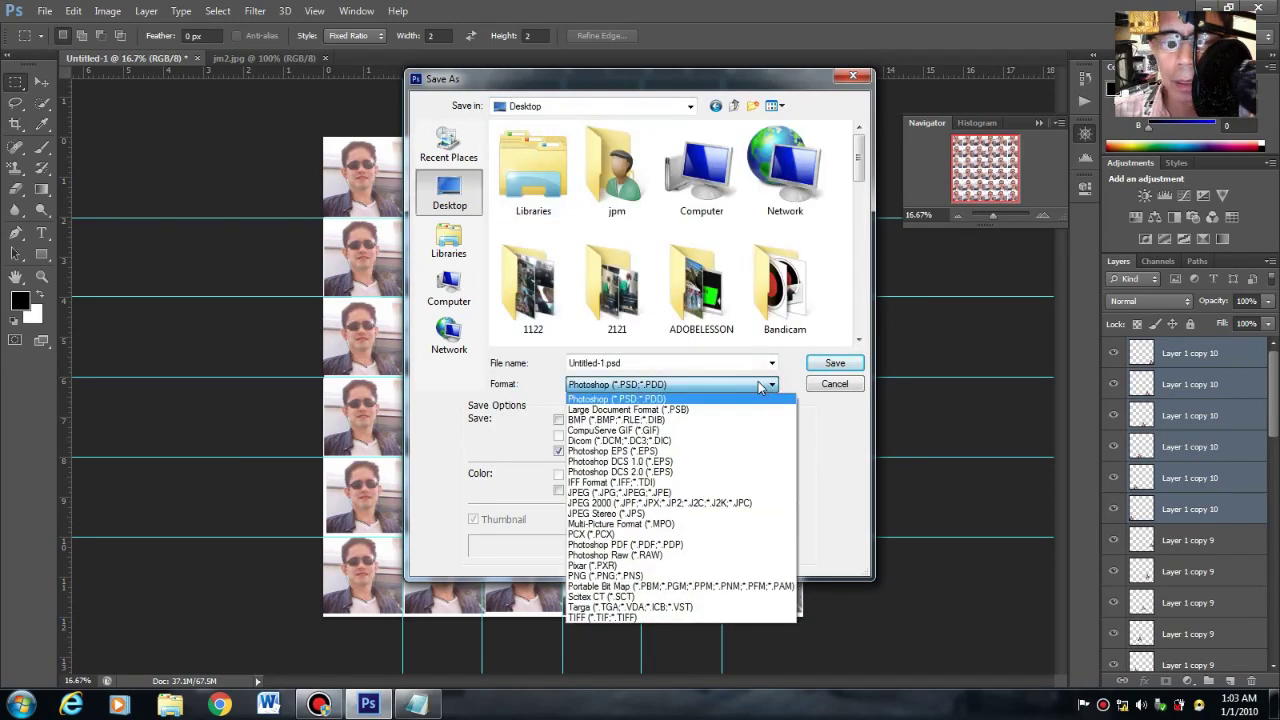
click(597, 493)
double_click(620, 362)
text(jpm)
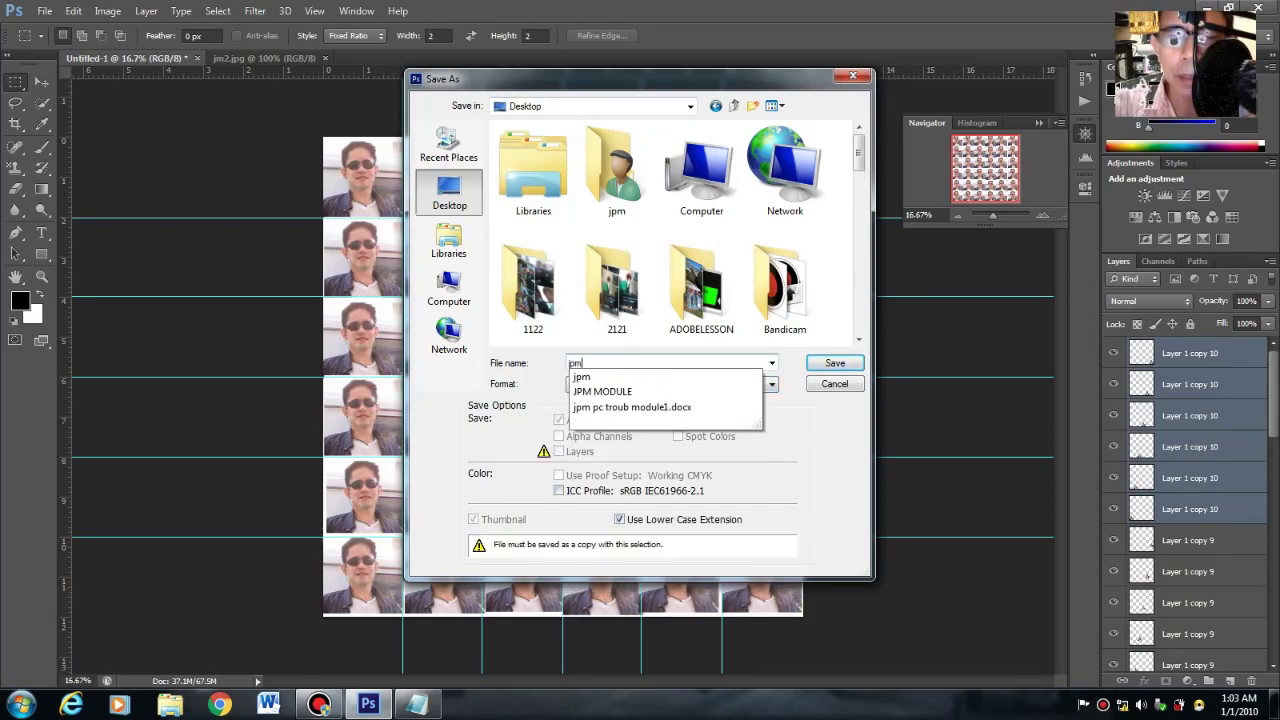
click(830, 364)
click(731, 184)
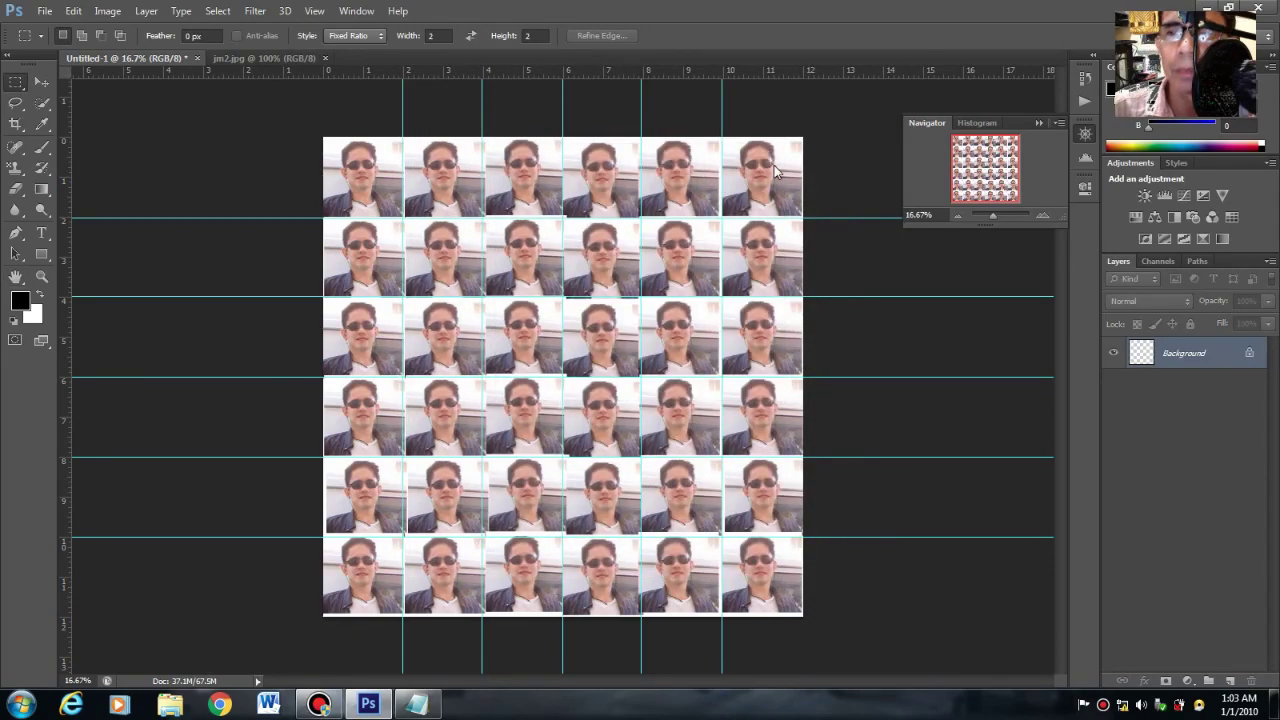
- Reveal the desktop, open jpm in Windows Photo Viewer and show its Print options
key(super+d)
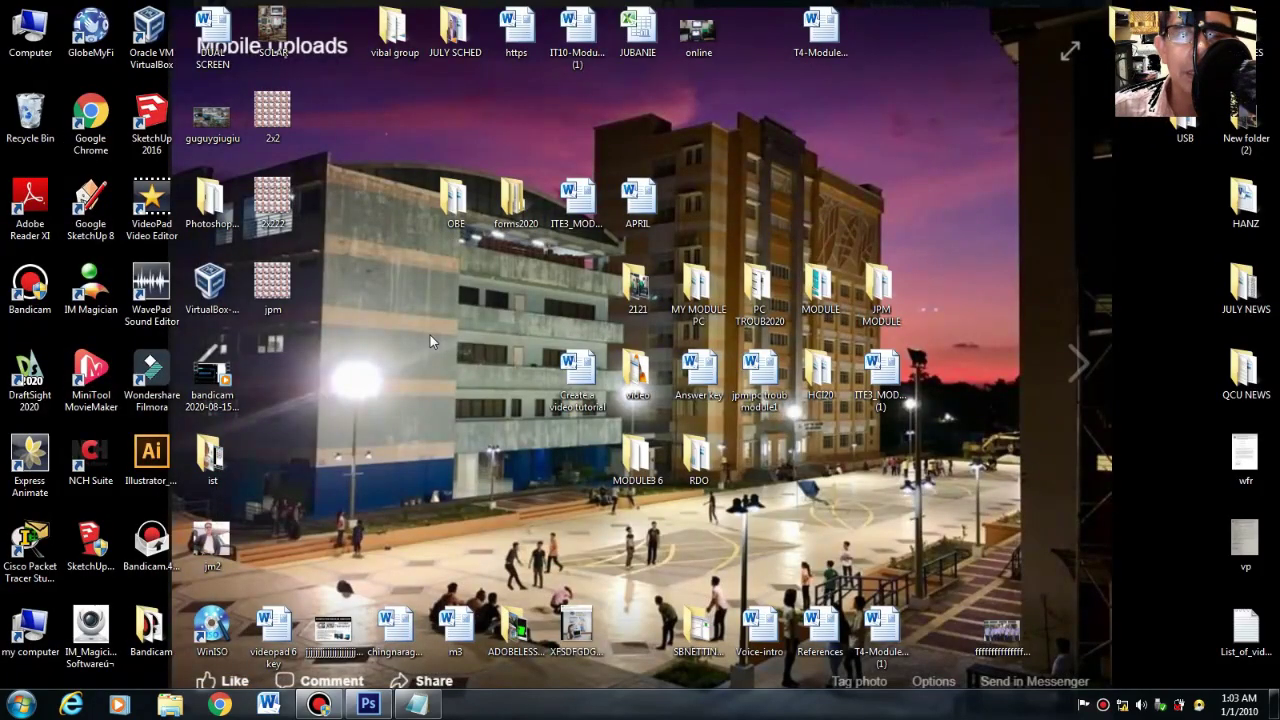
double_click(272, 287)
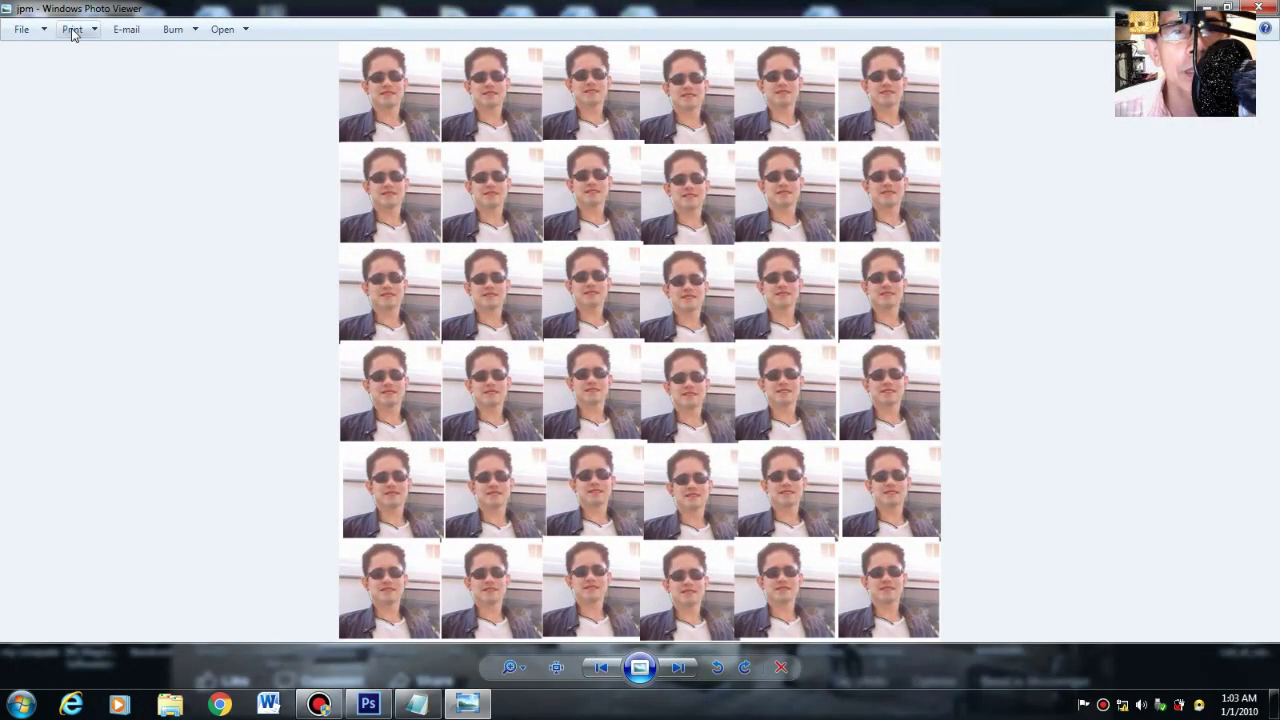
click(72, 30)
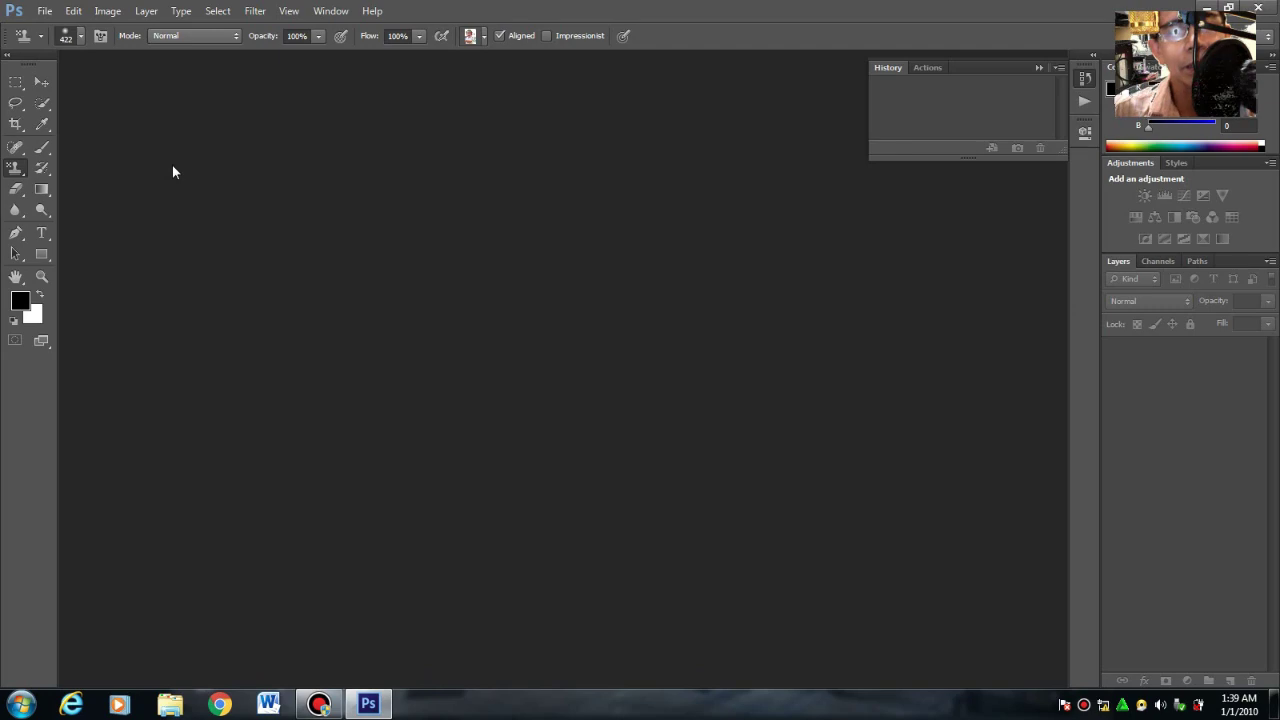
- Open the photo IMG20200418095122.jpg
click(45, 11)
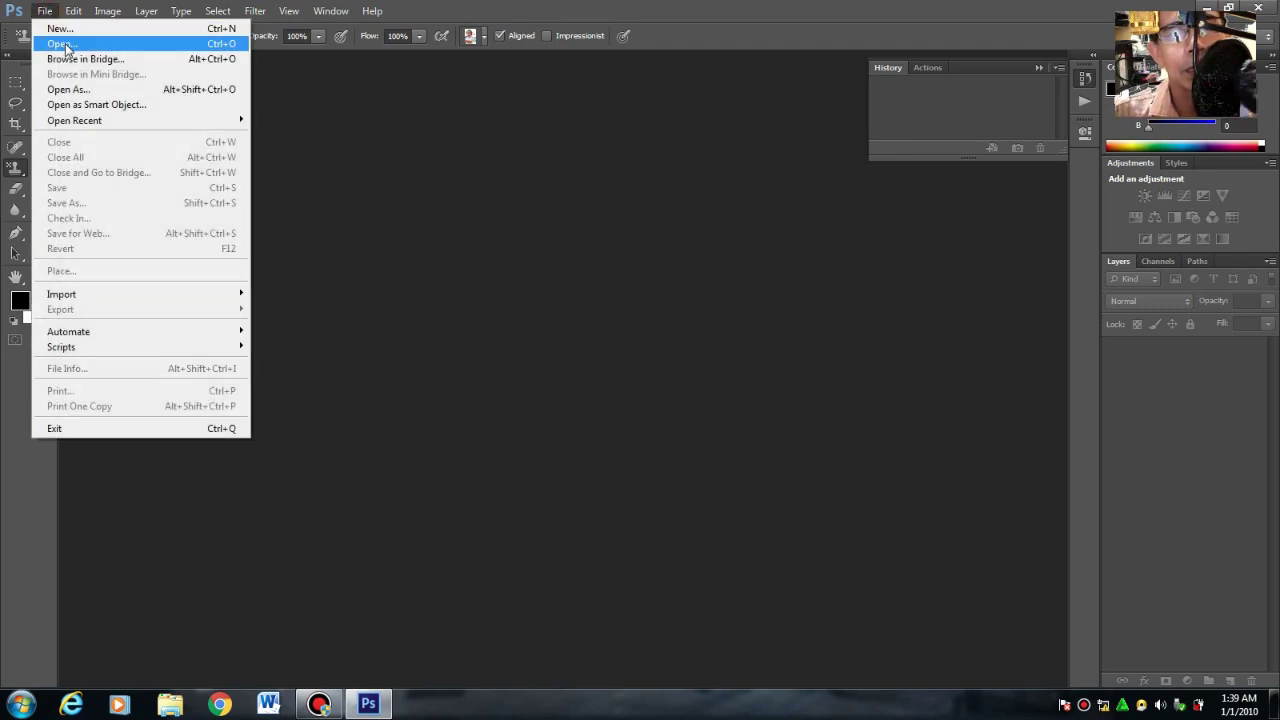
click(61, 44)
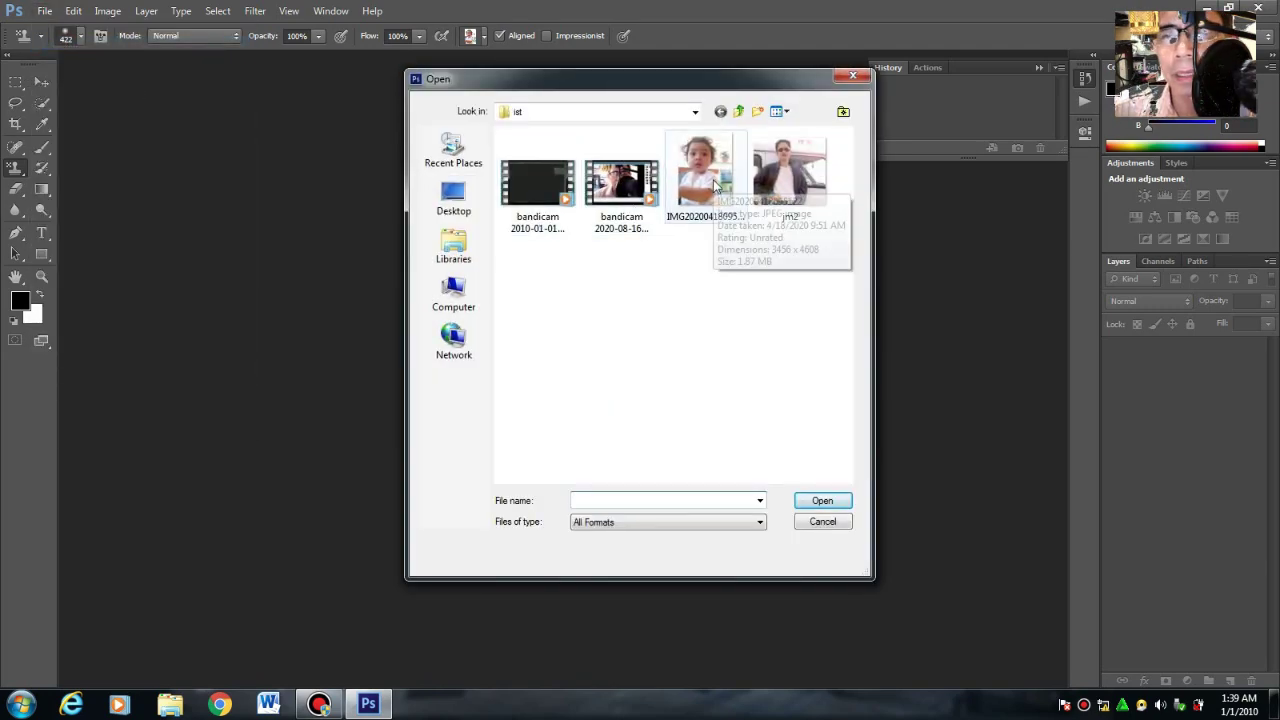
click(704, 183)
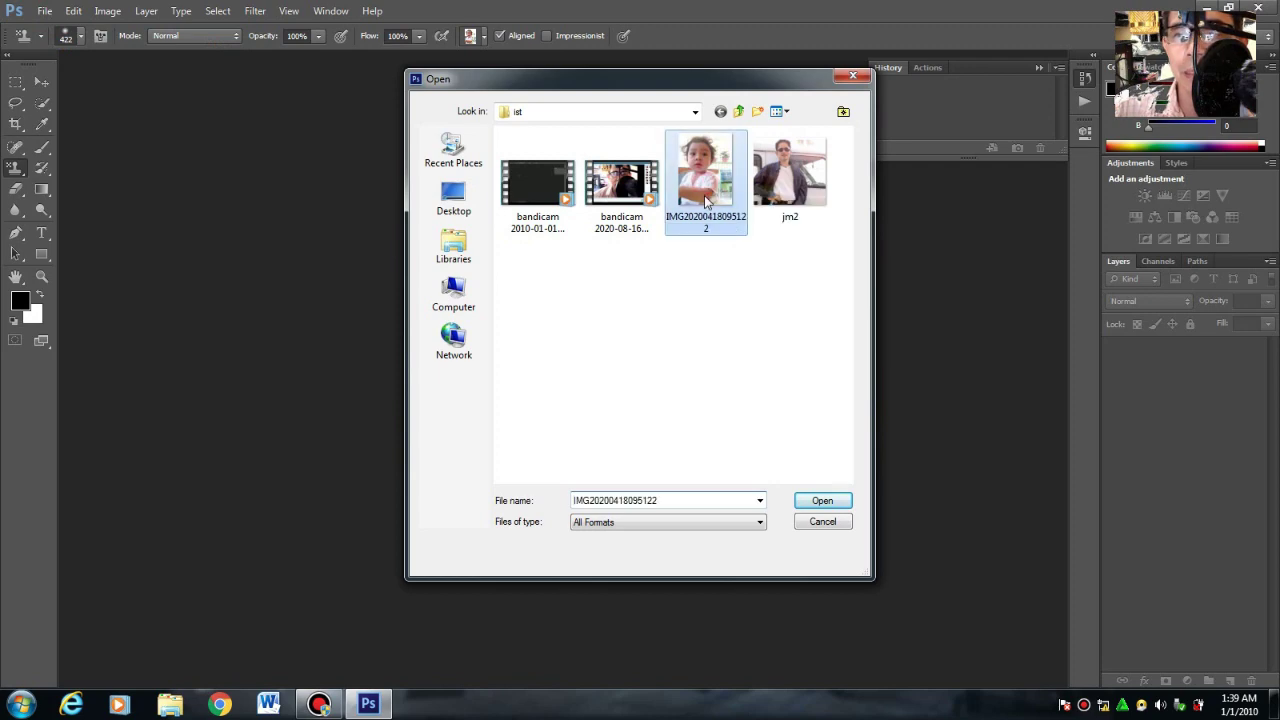
click(818, 500)
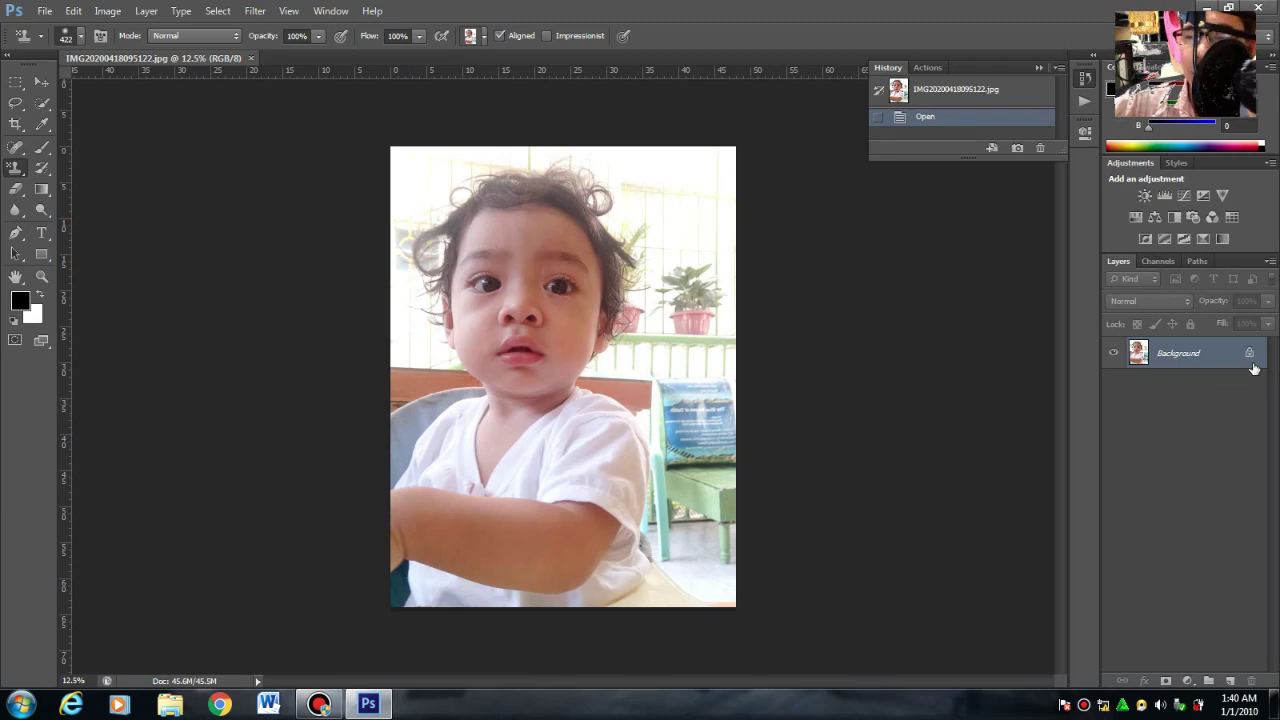
- Convert the locked Background into an editable layer named 'j'
double_click(1198, 356)
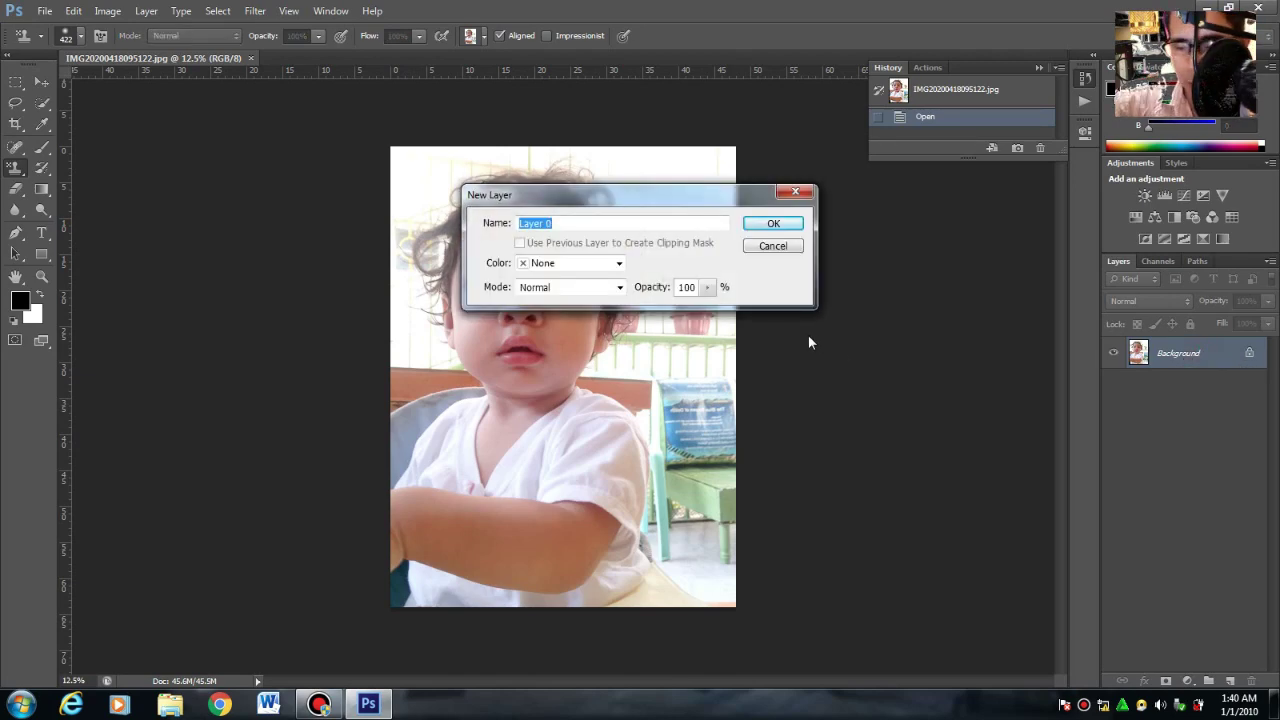
text(j)
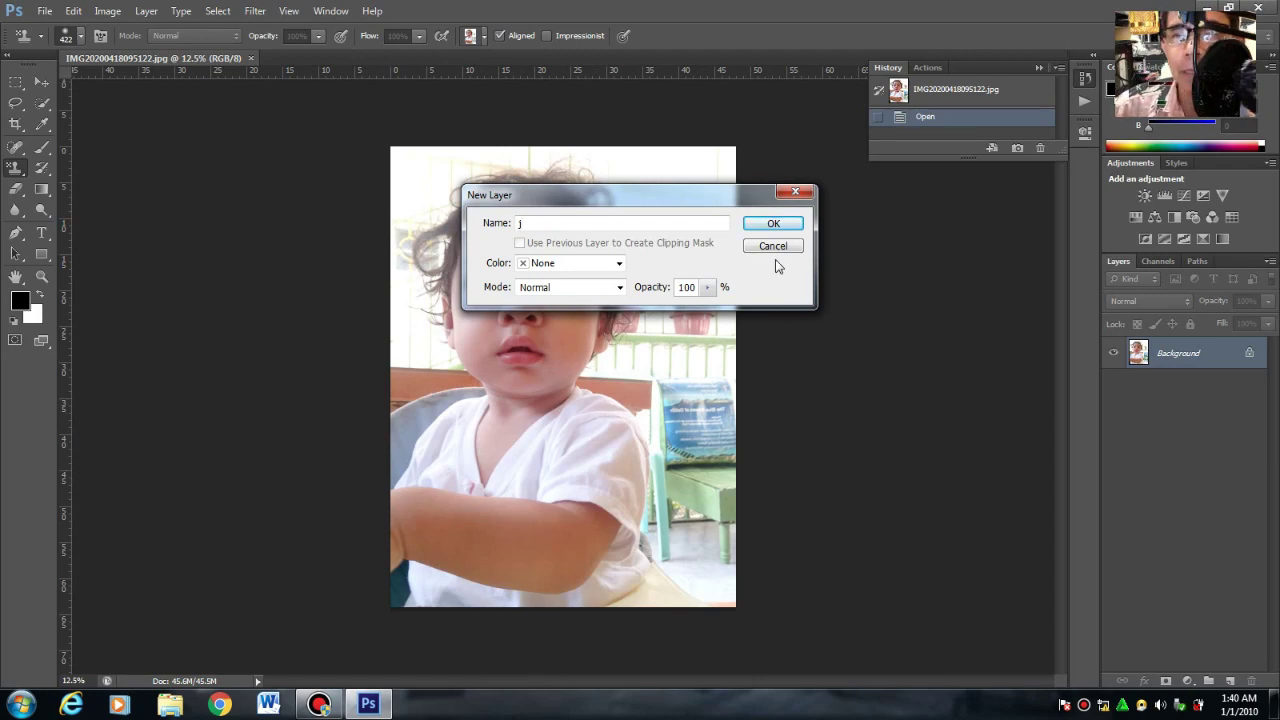
click(776, 224)
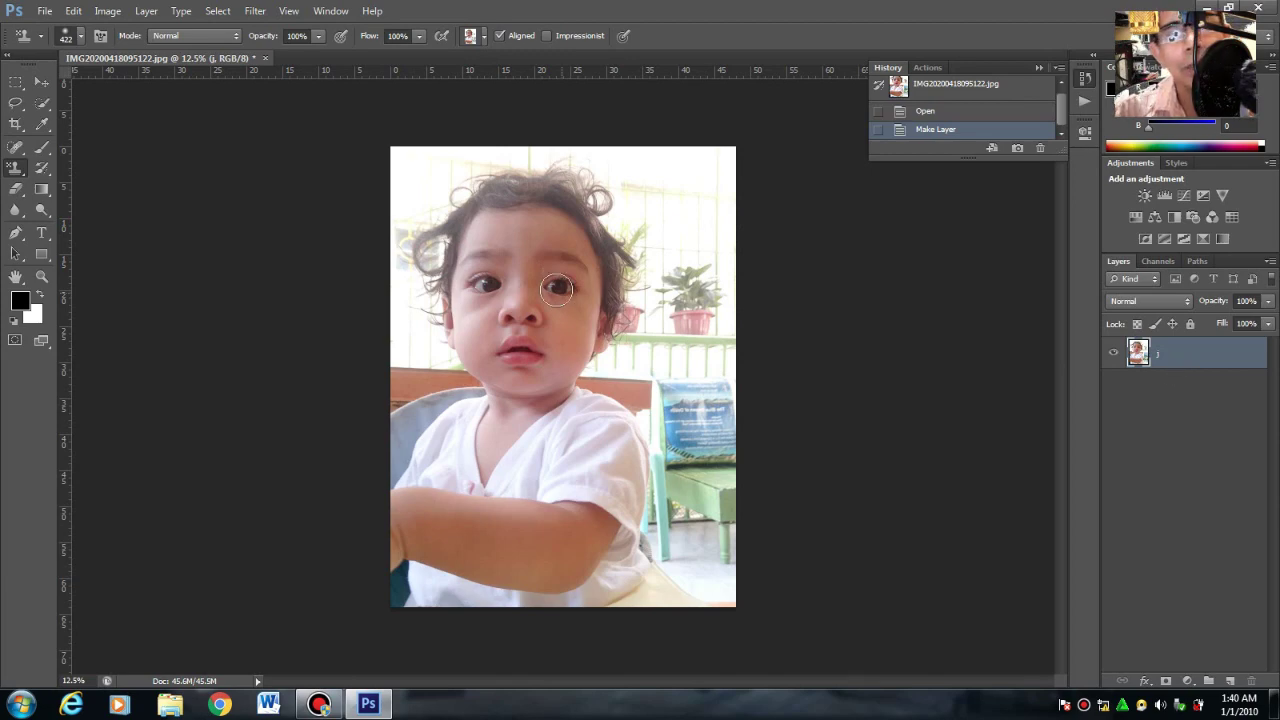
- Resize the image to 1.5 inches wide at 300 pixels/inch (450 × 600 px) and zoom in
click(106, 12)
click(157, 127)
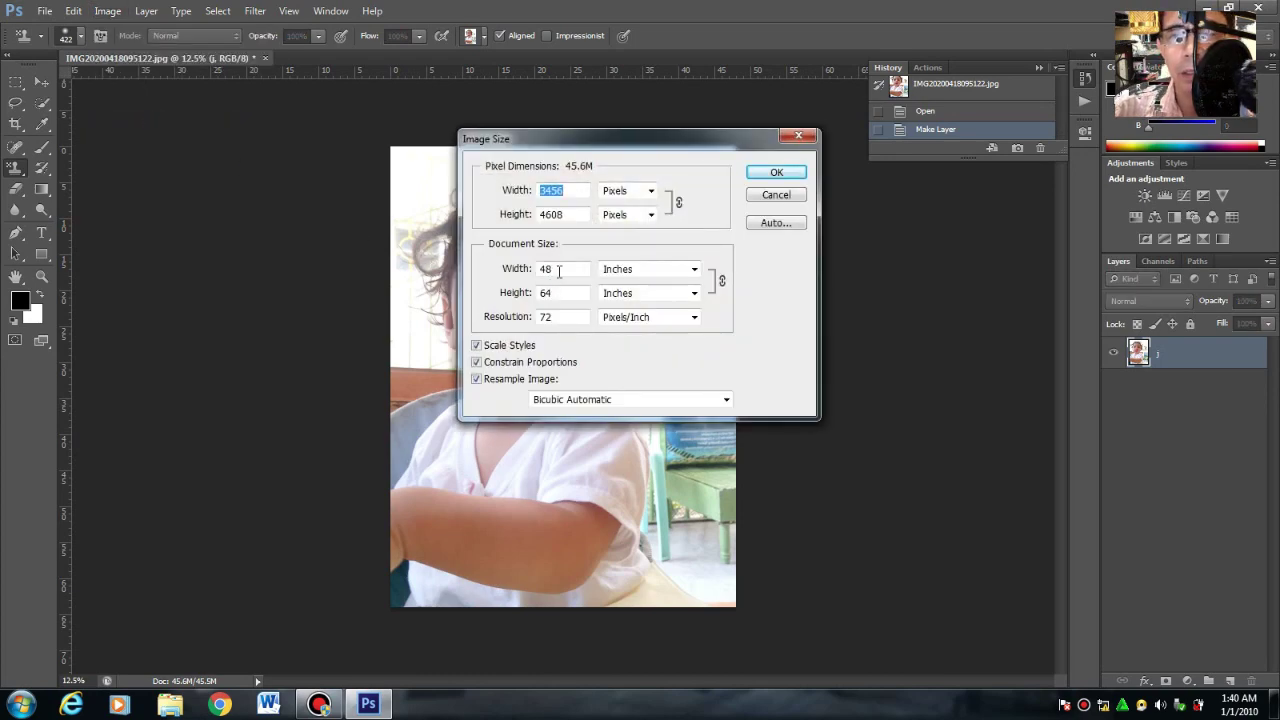
double_click(552, 269)
text(1.5)
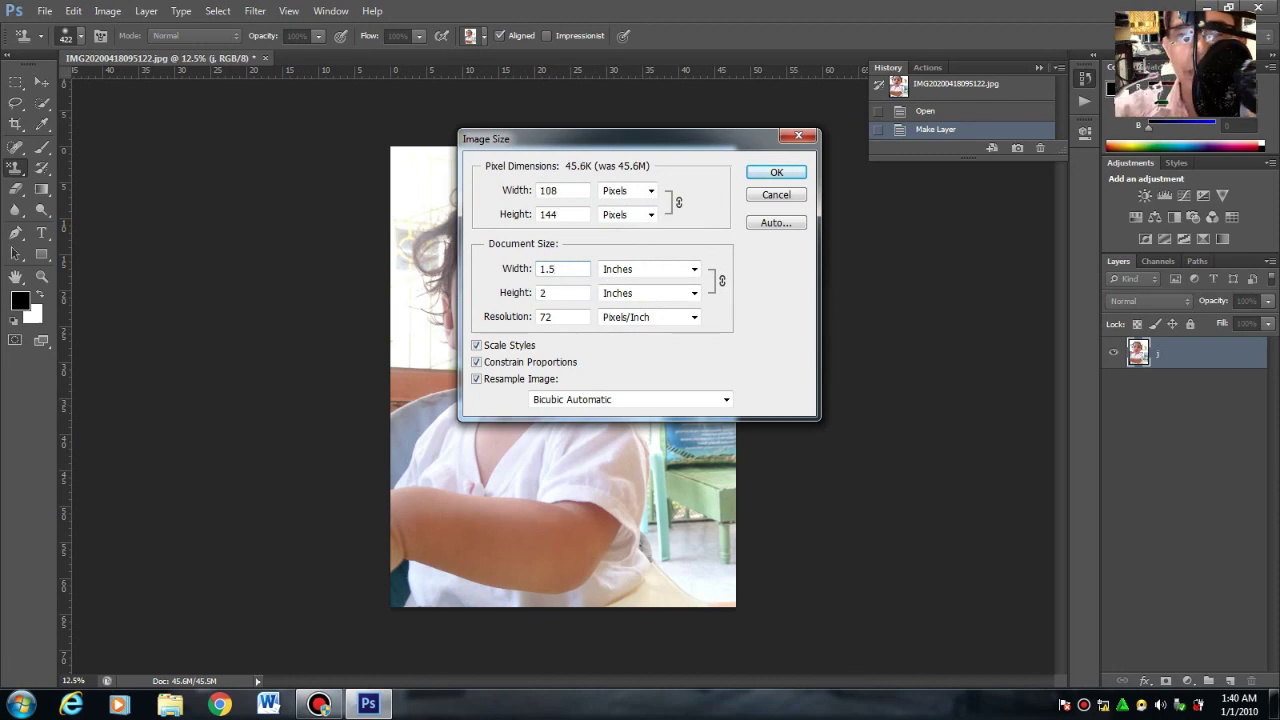
double_click(541, 317)
text(300)
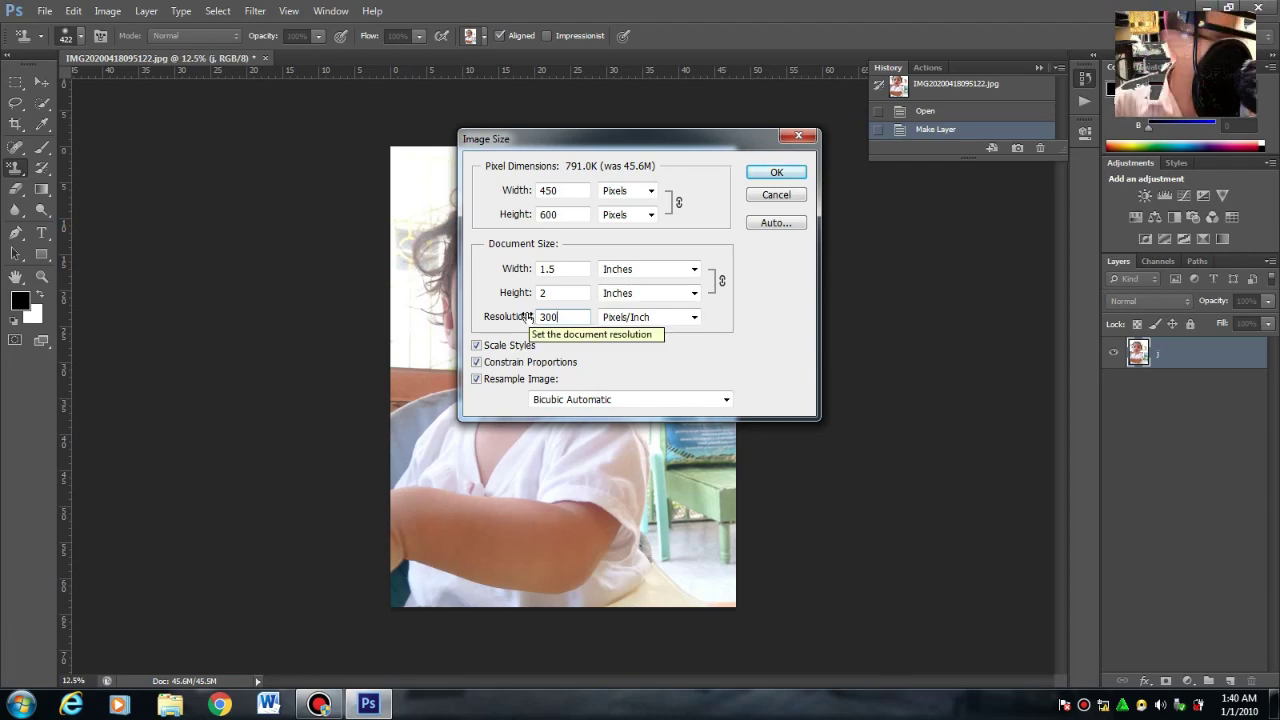
click(765, 175)
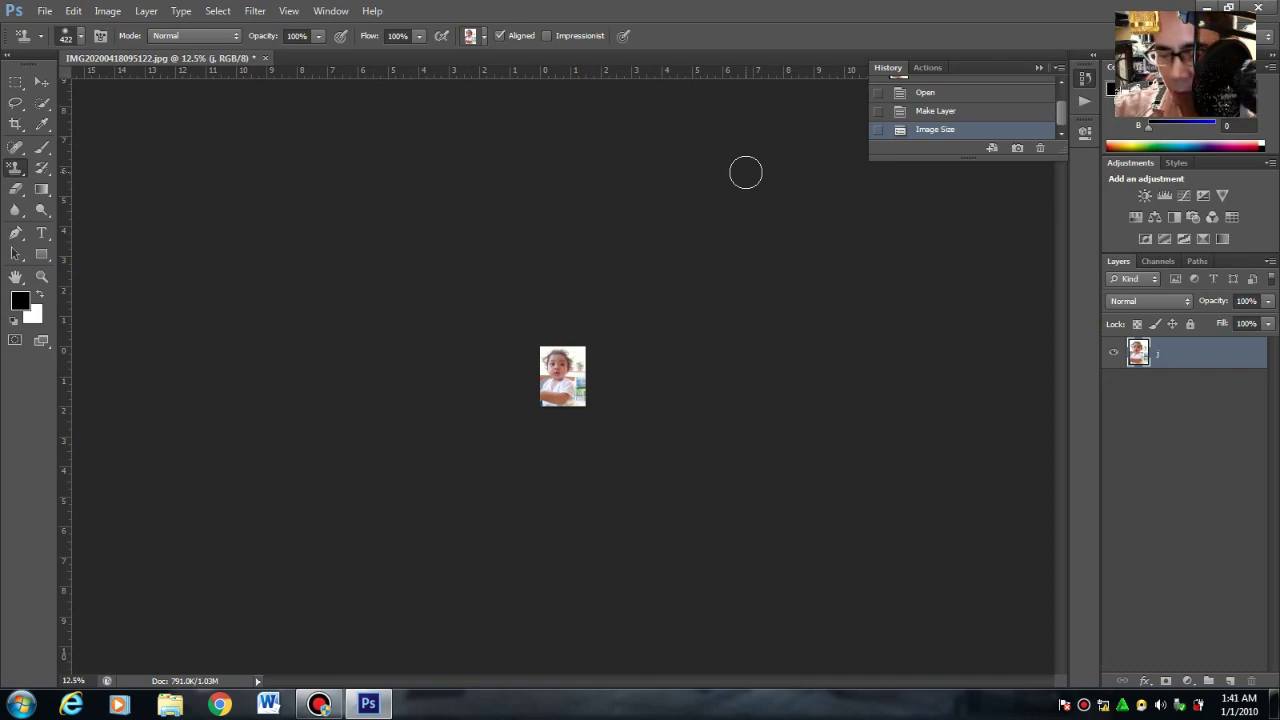
key(ctrl+plus)
key(ctrl+plus)
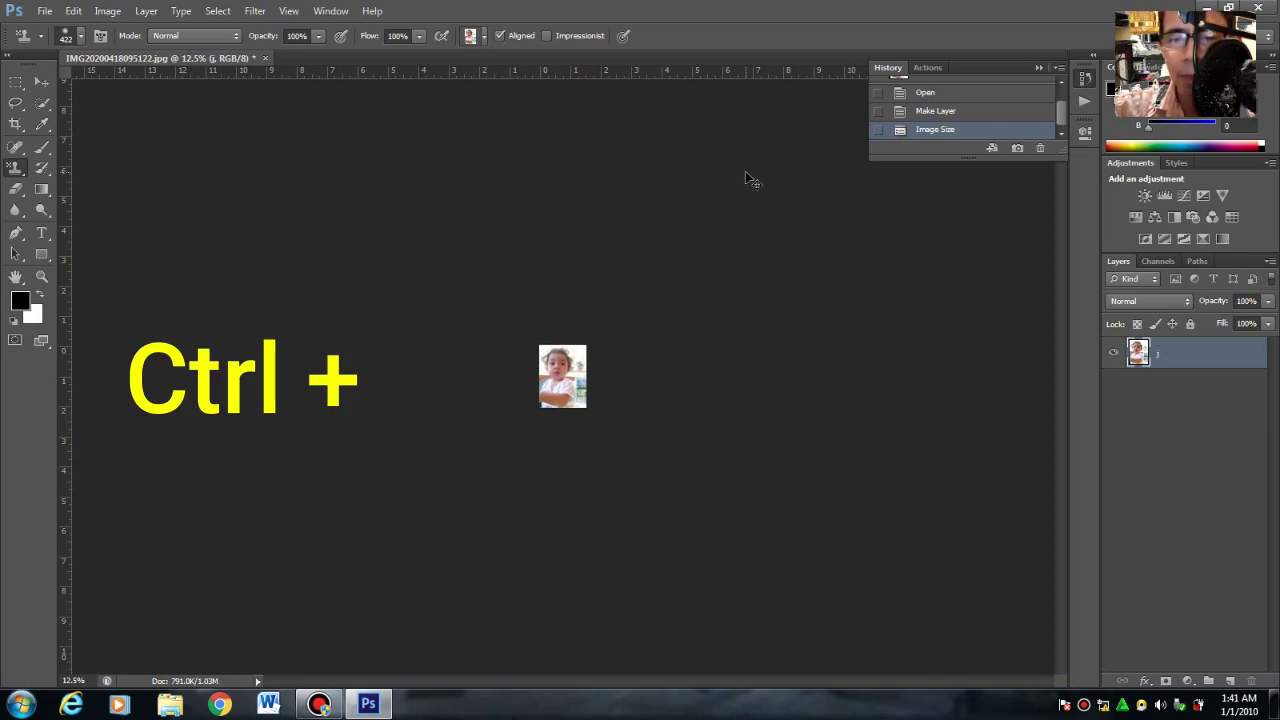
- Outline the photo with a 6 px black stroke centered on its edge
key(ctrl+plus)
key(ctrl+plus)
key(ctrl+plus)
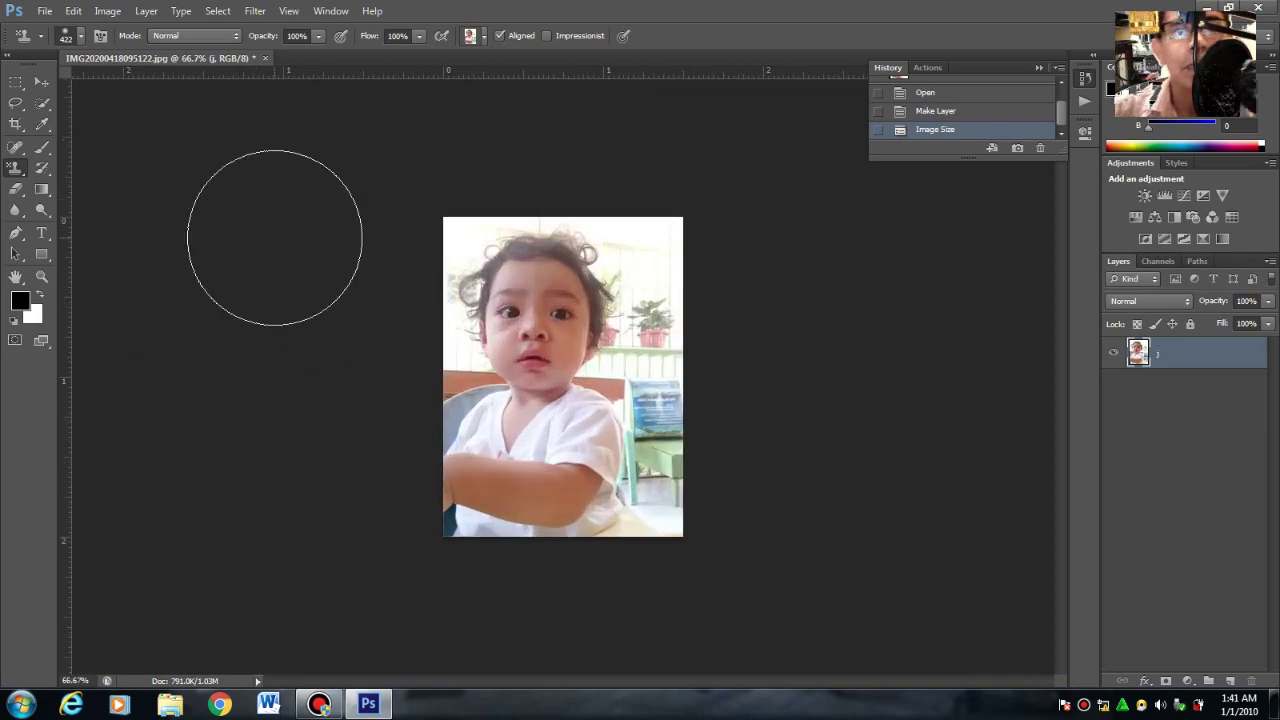
click(73, 11)
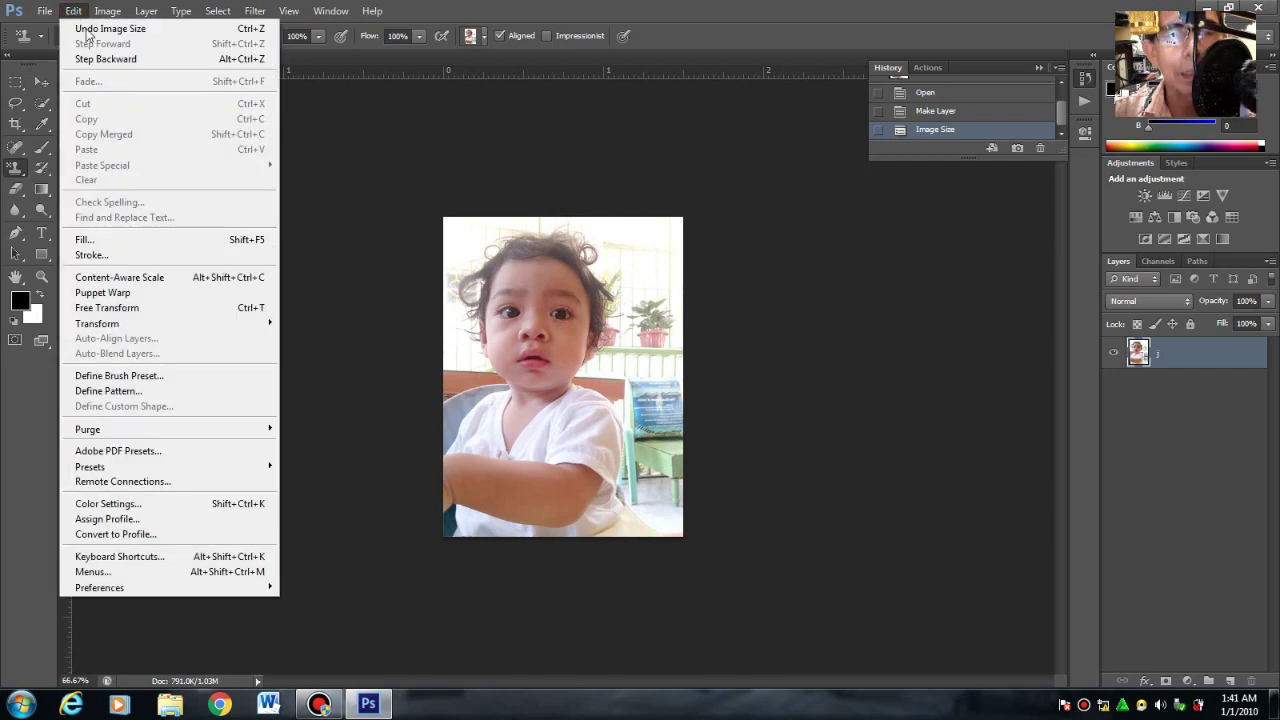
key(Escape)
key(i)
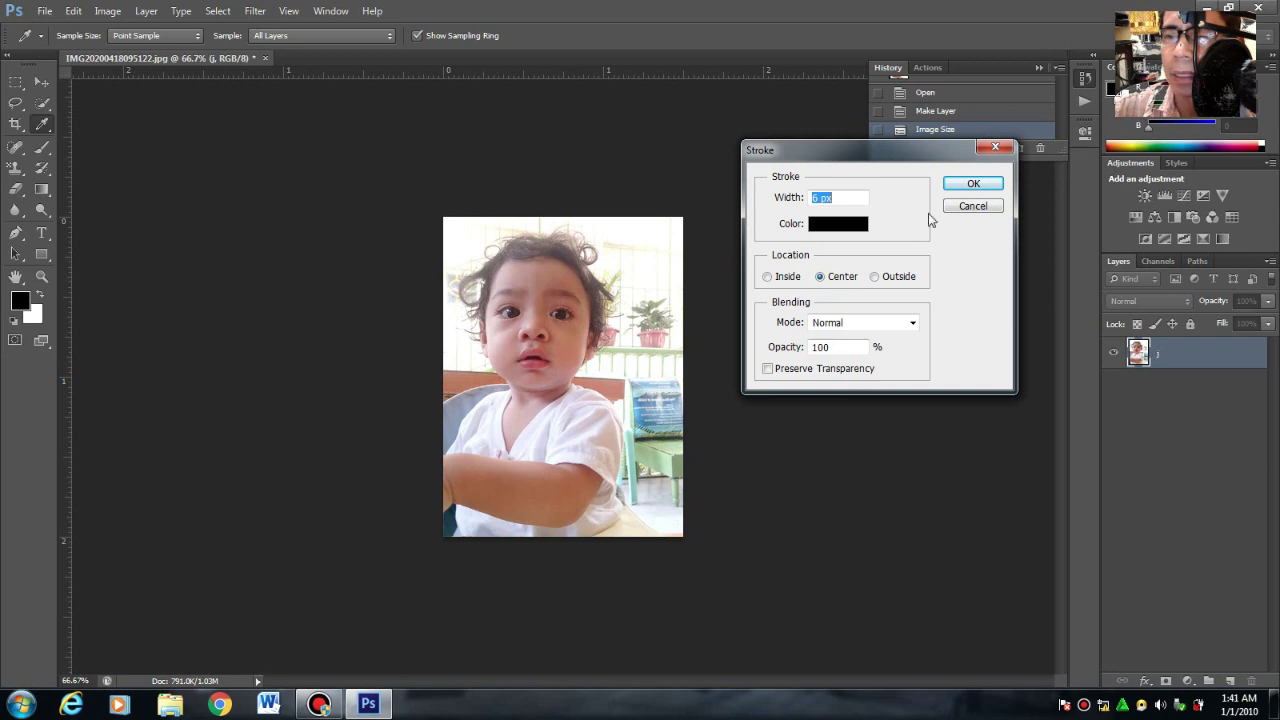
click(969, 188)
key(s)
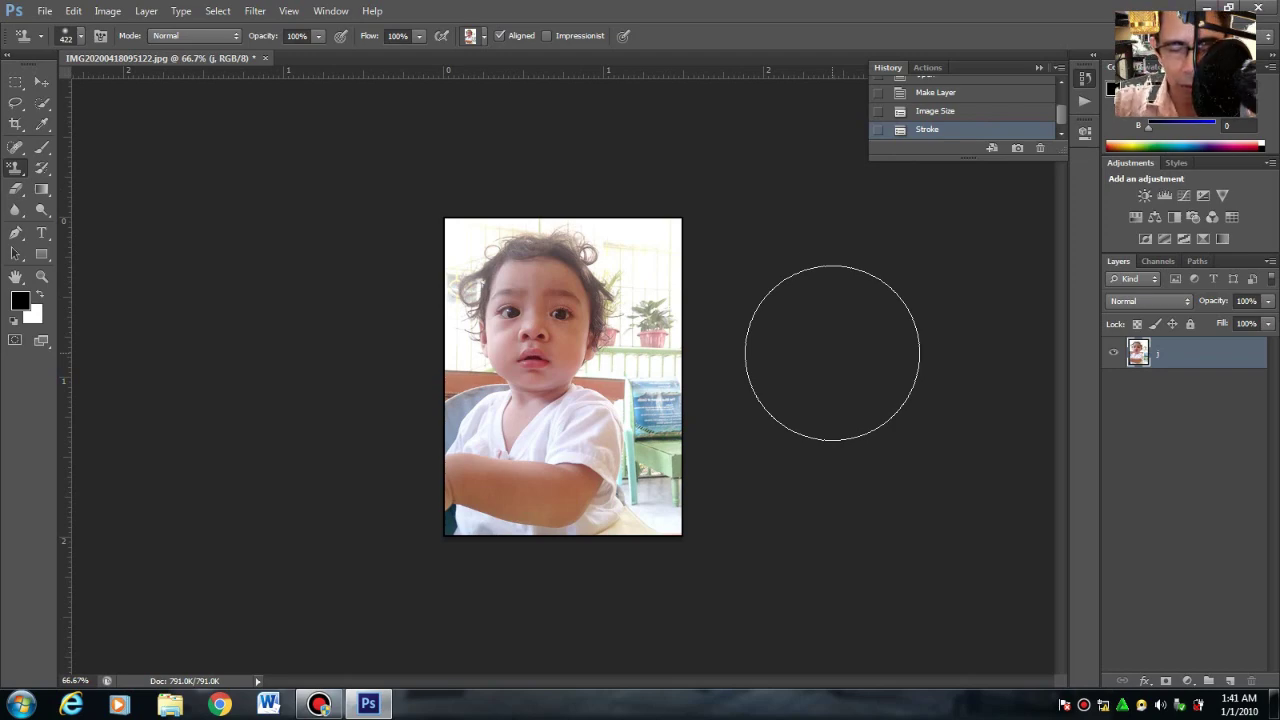
- Free-transform the photo down to about 97.5%, nudging it into place, and commit
key(ctrl+t)
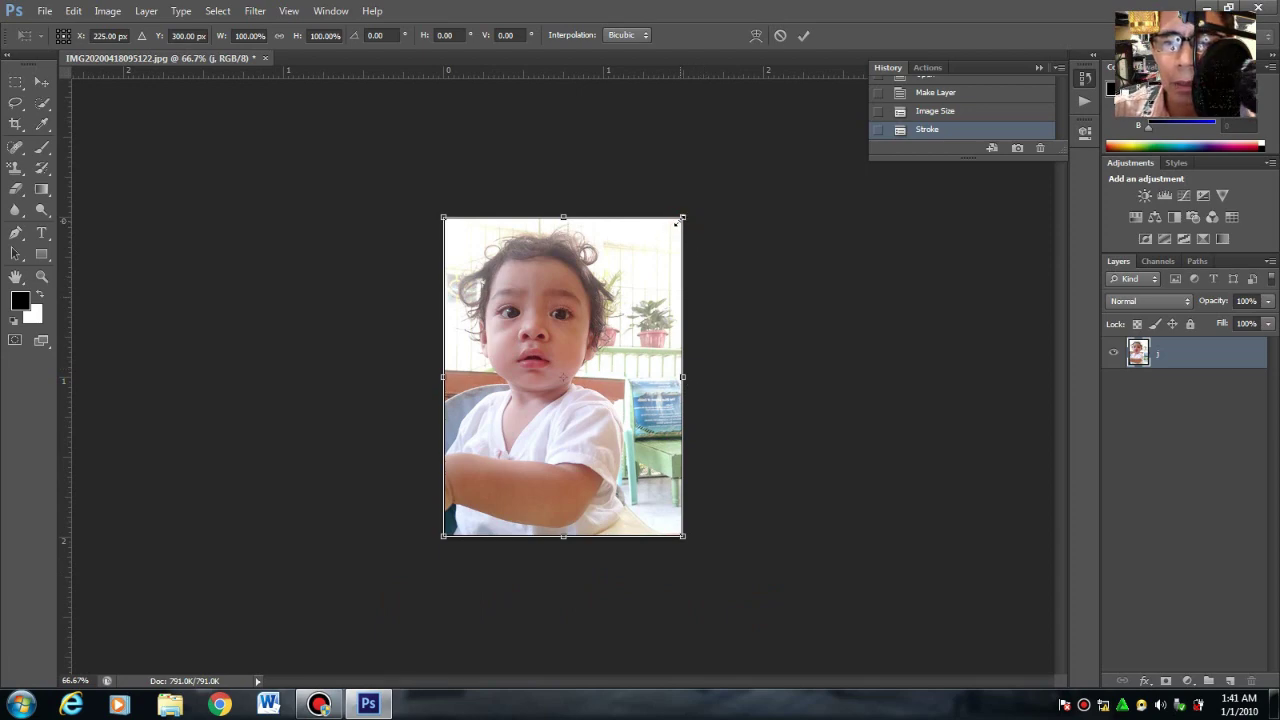
drag(679, 222, 668, 229)
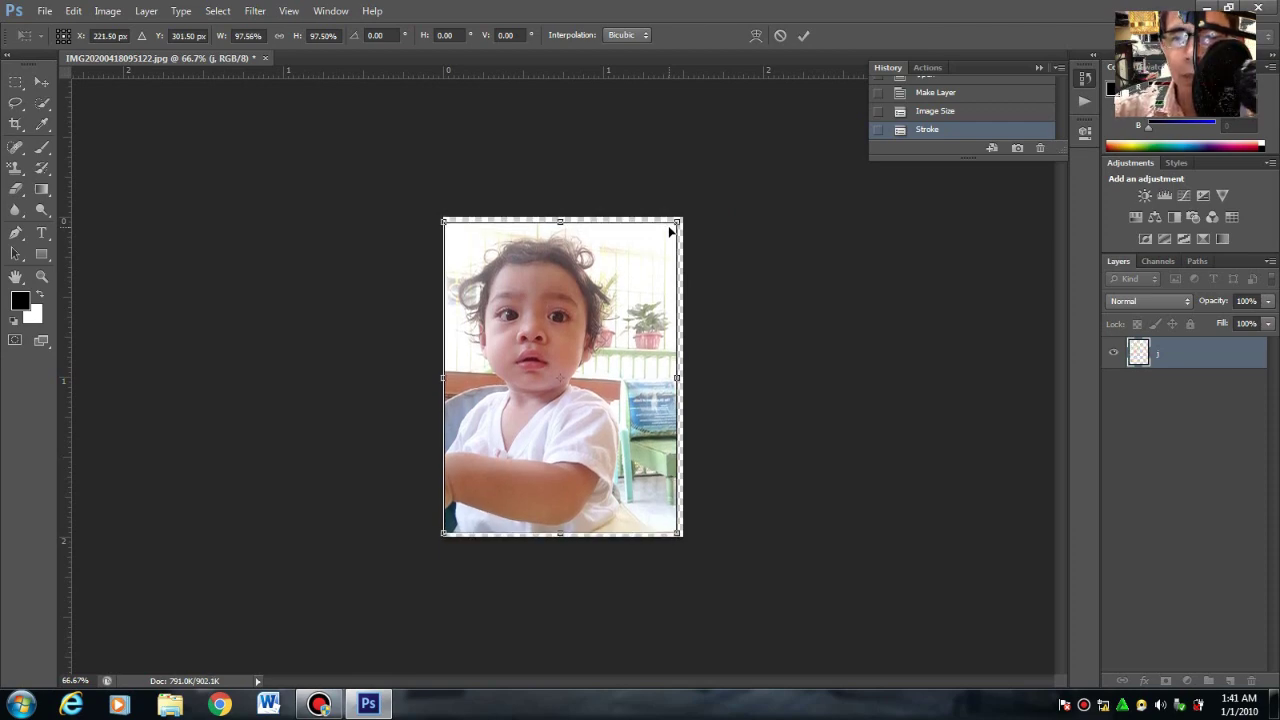
key(Right)
key(Right)
key(Right)
key(Right)
key(Right)
key(Up)
key(Up)
key(Up)
key(Up)
key(Up)
key(Up)
key(Right)
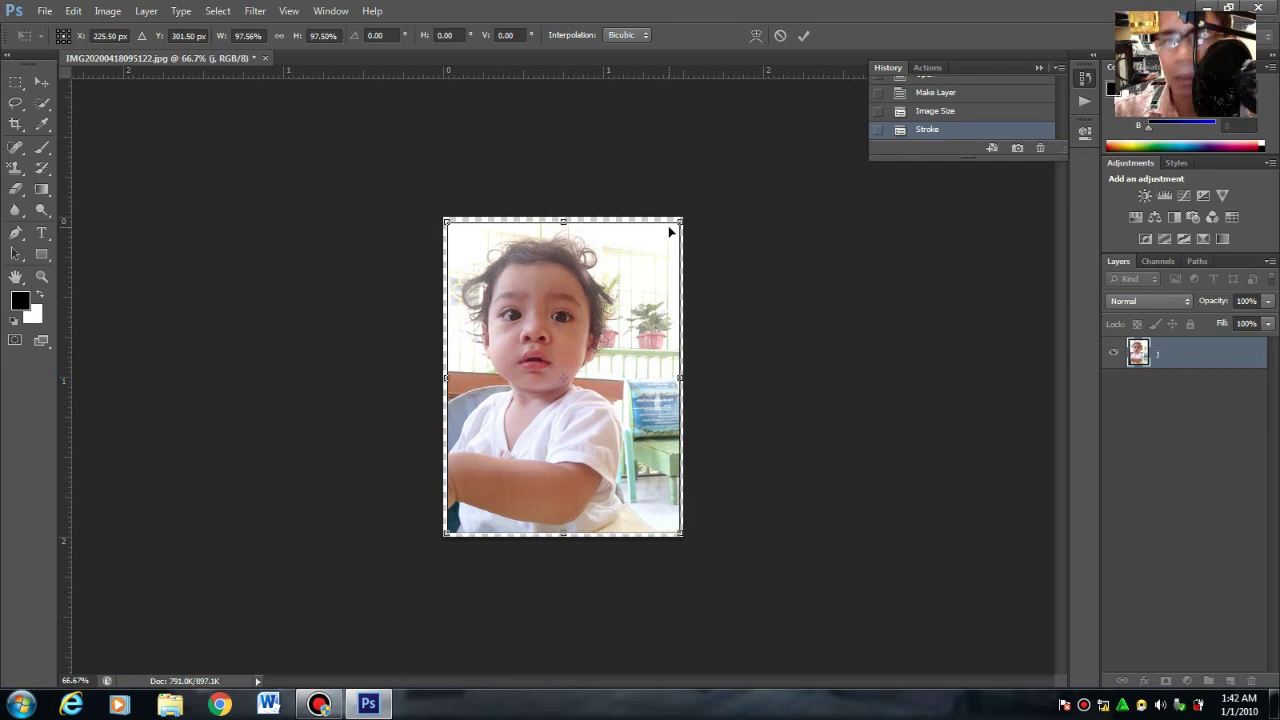
key(Return)
key(s)
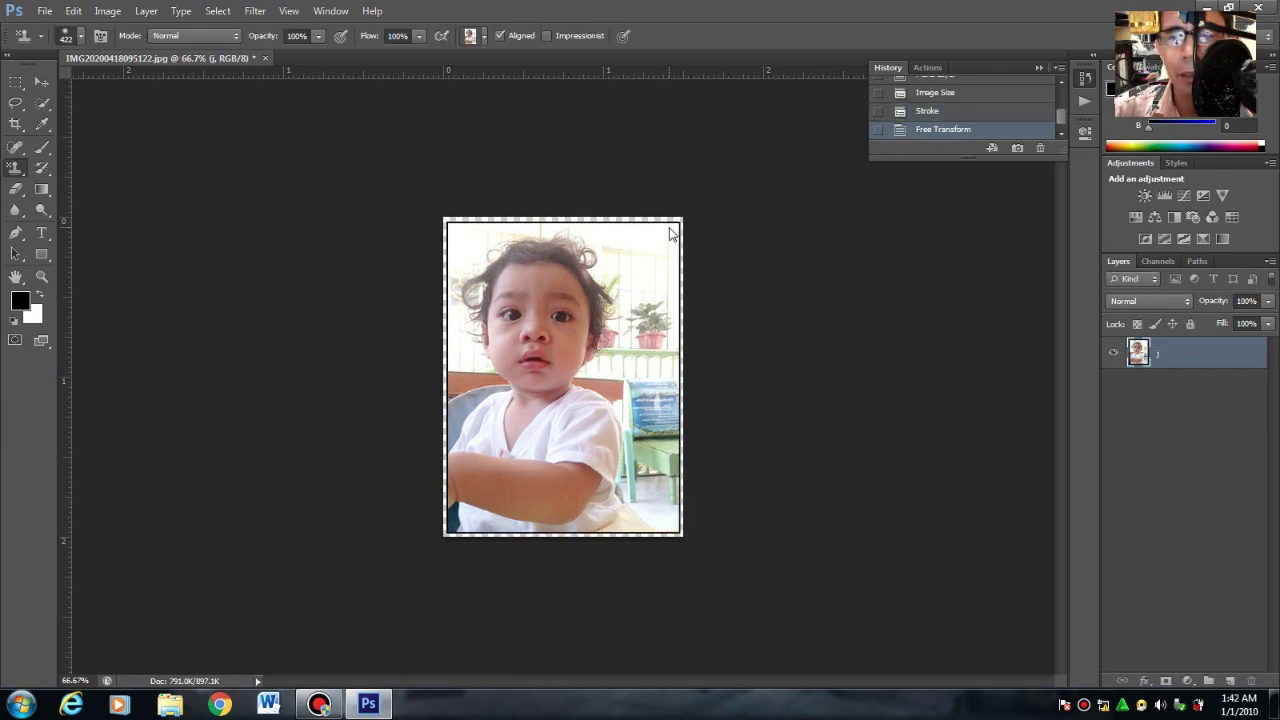
- Define the bordered photo as a pattern named '2x2'
click(73, 11)
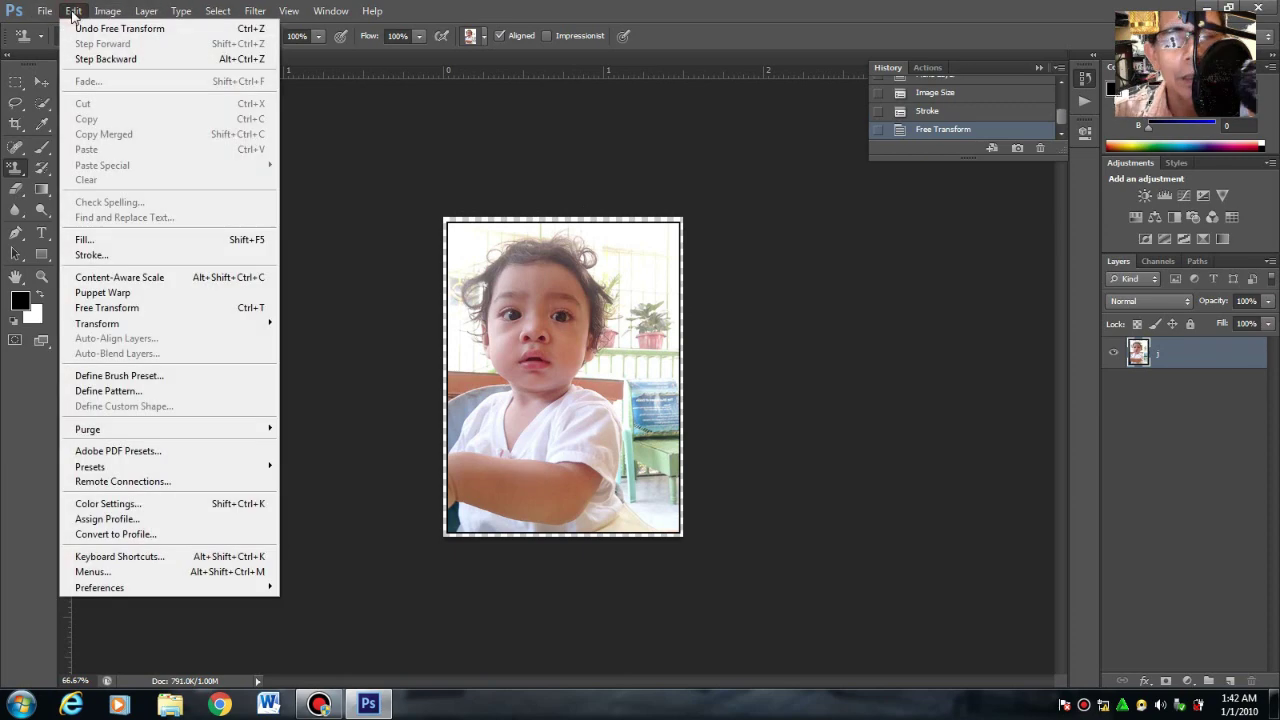
click(129, 391)
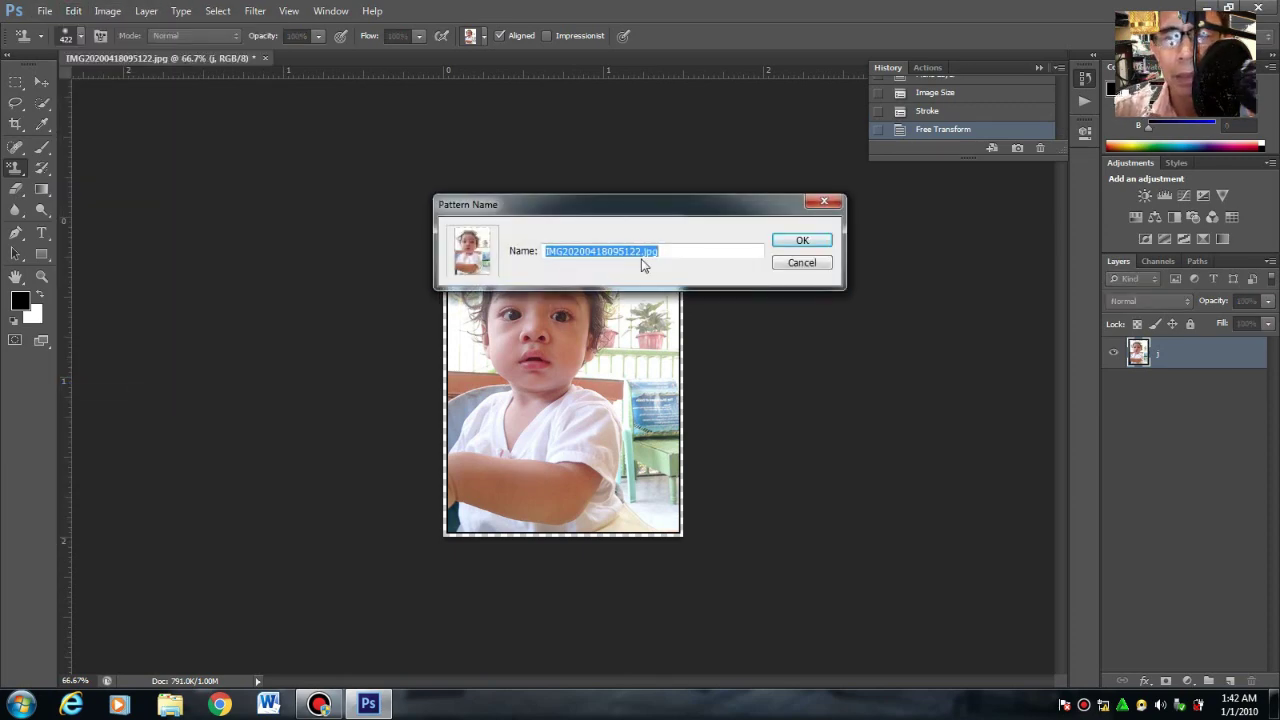
text(2x2)
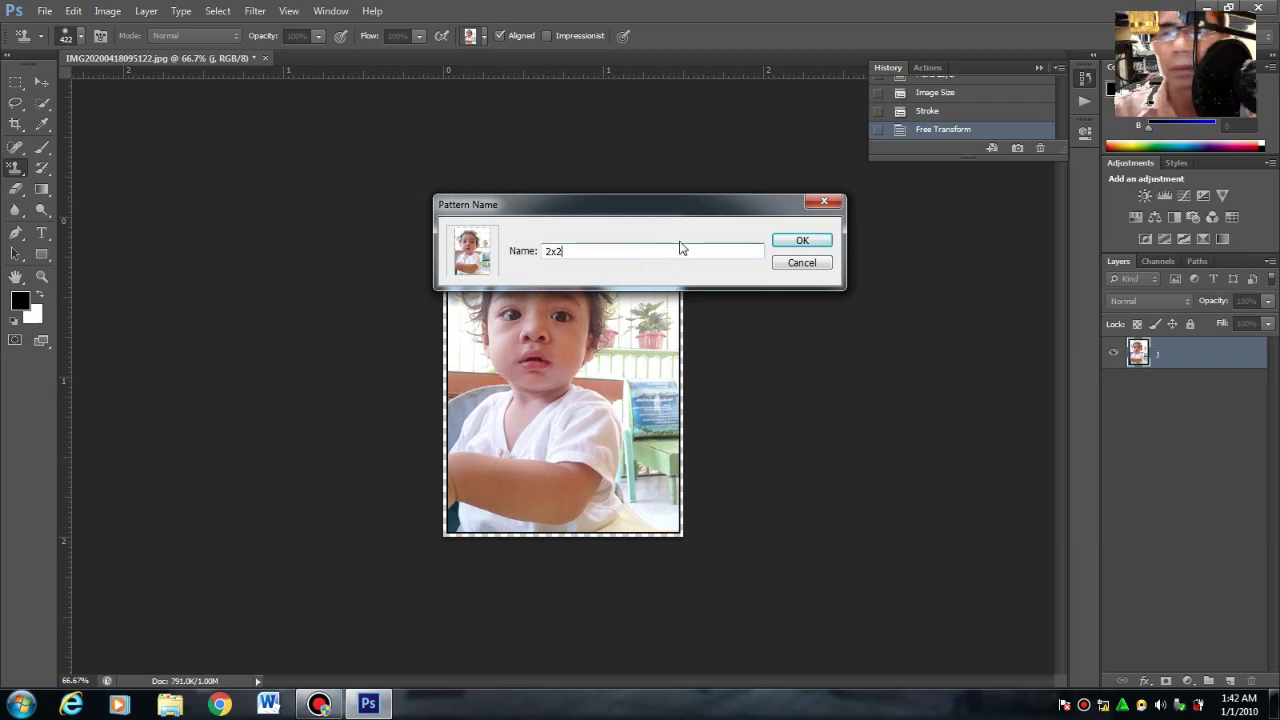
click(803, 240)
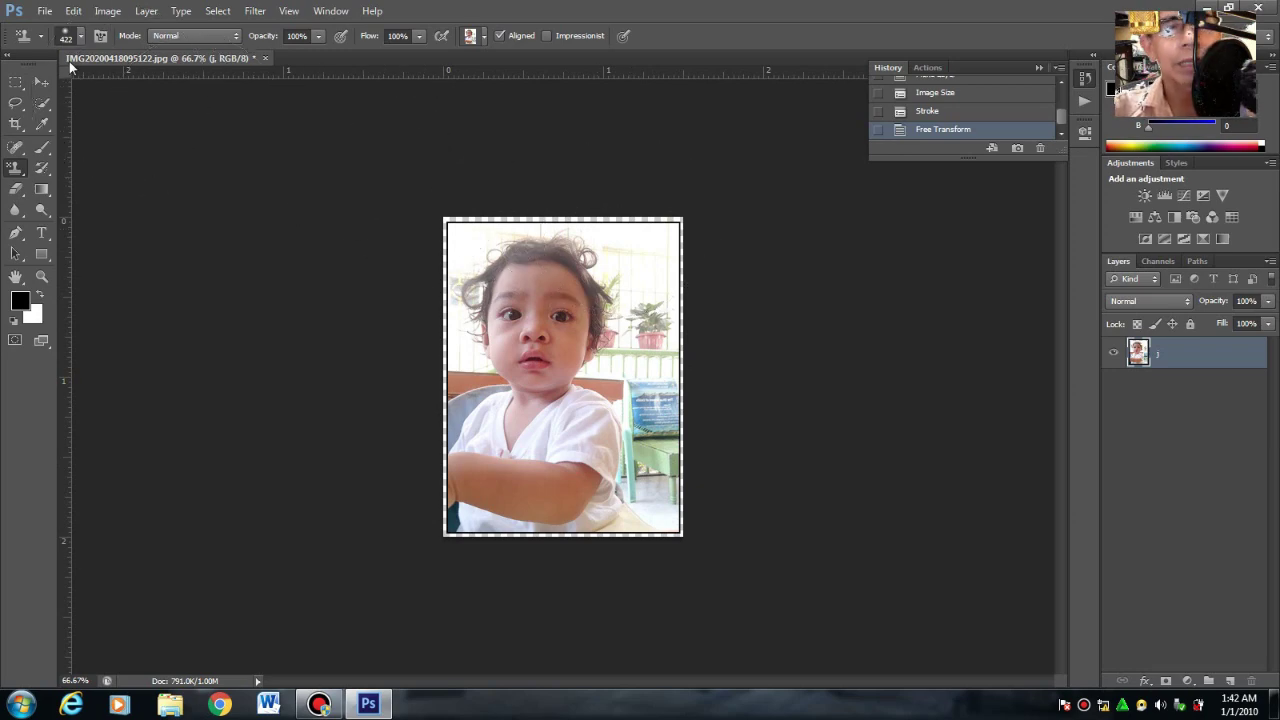
- Create a white 12 × 8 inch document at 300 pixels/inch
click(45, 14)
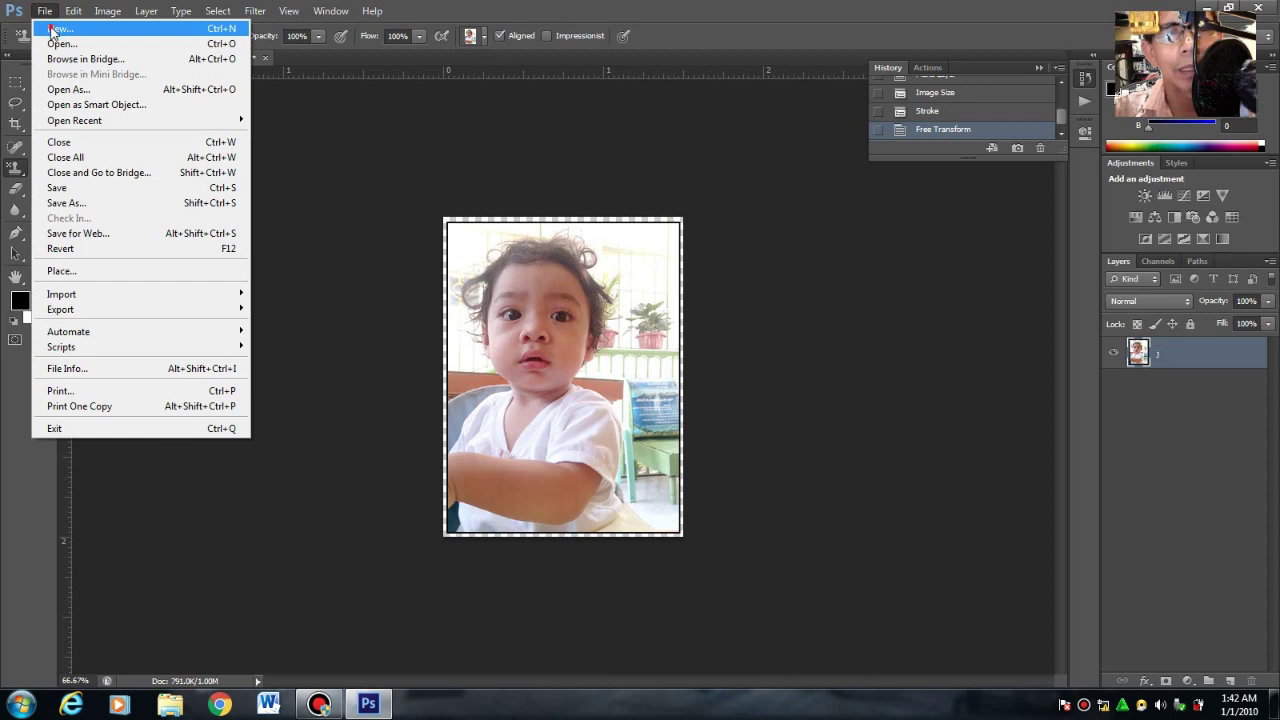
key(Escape)
key(ctrl+n)
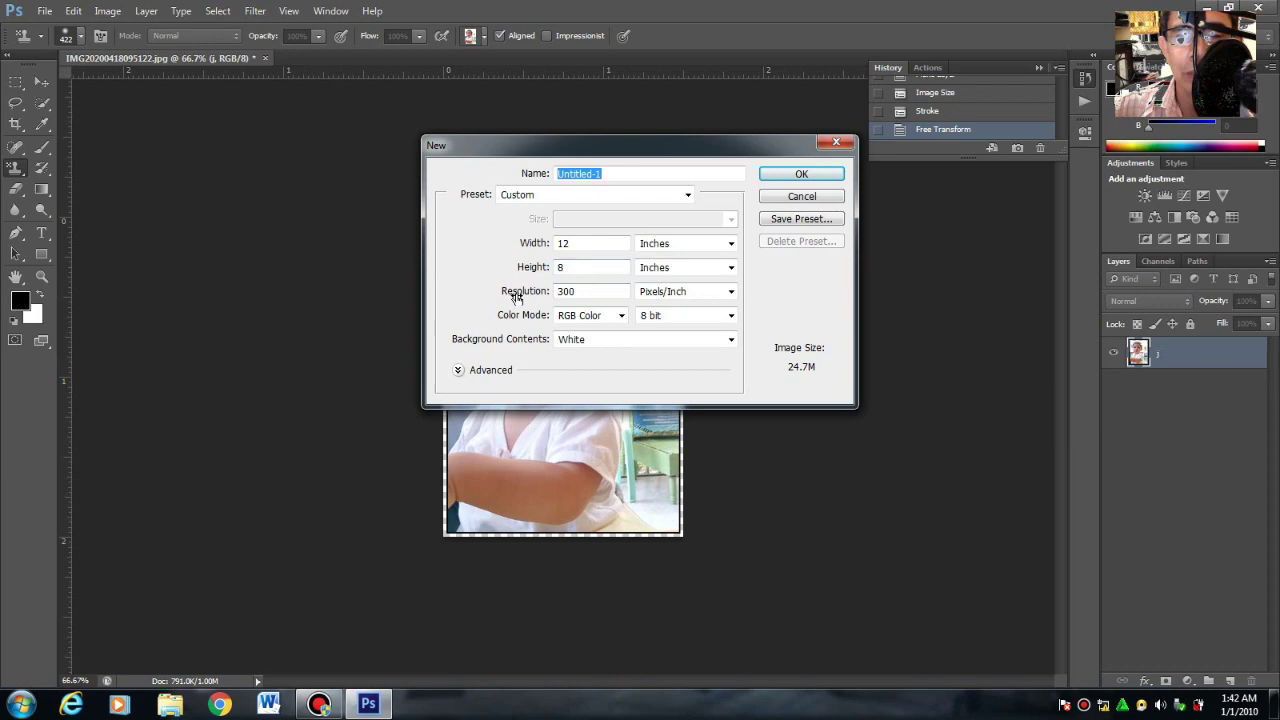
click(782, 177)
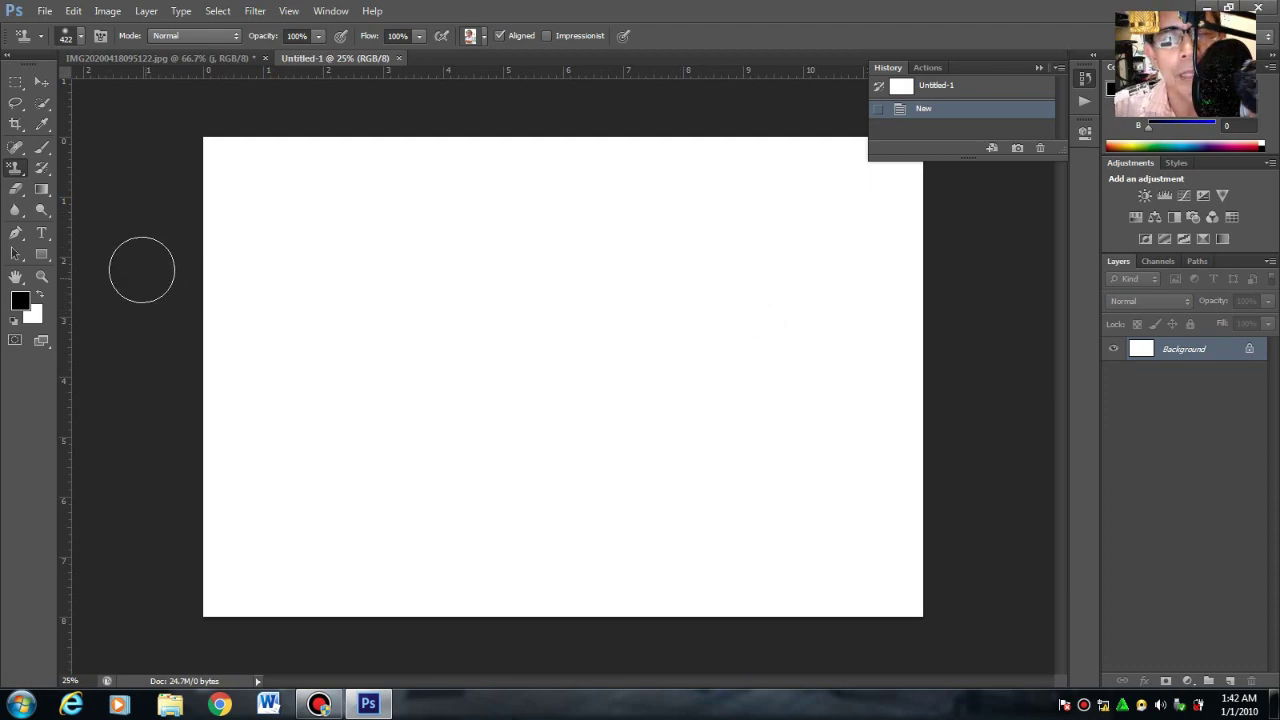
- Paint the whole sheet with the 2x2 pattern using the Pattern Stamp Tool
click(23, 177)
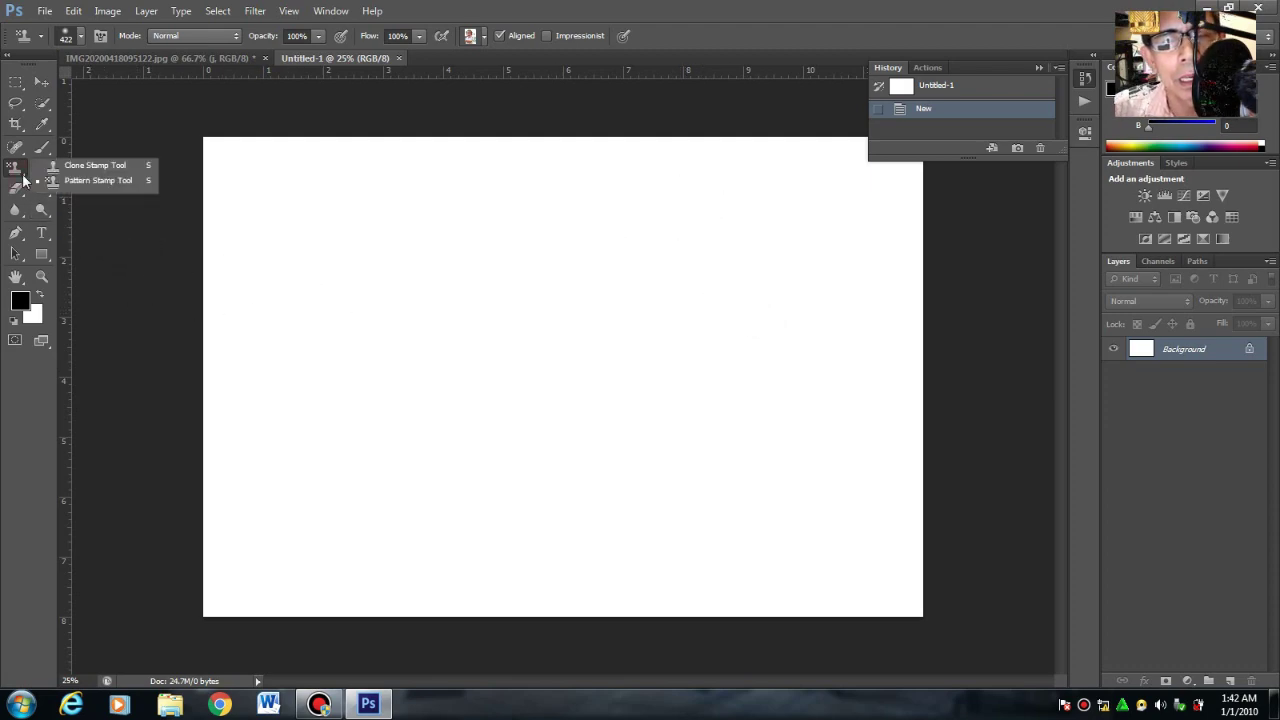
click(79, 167)
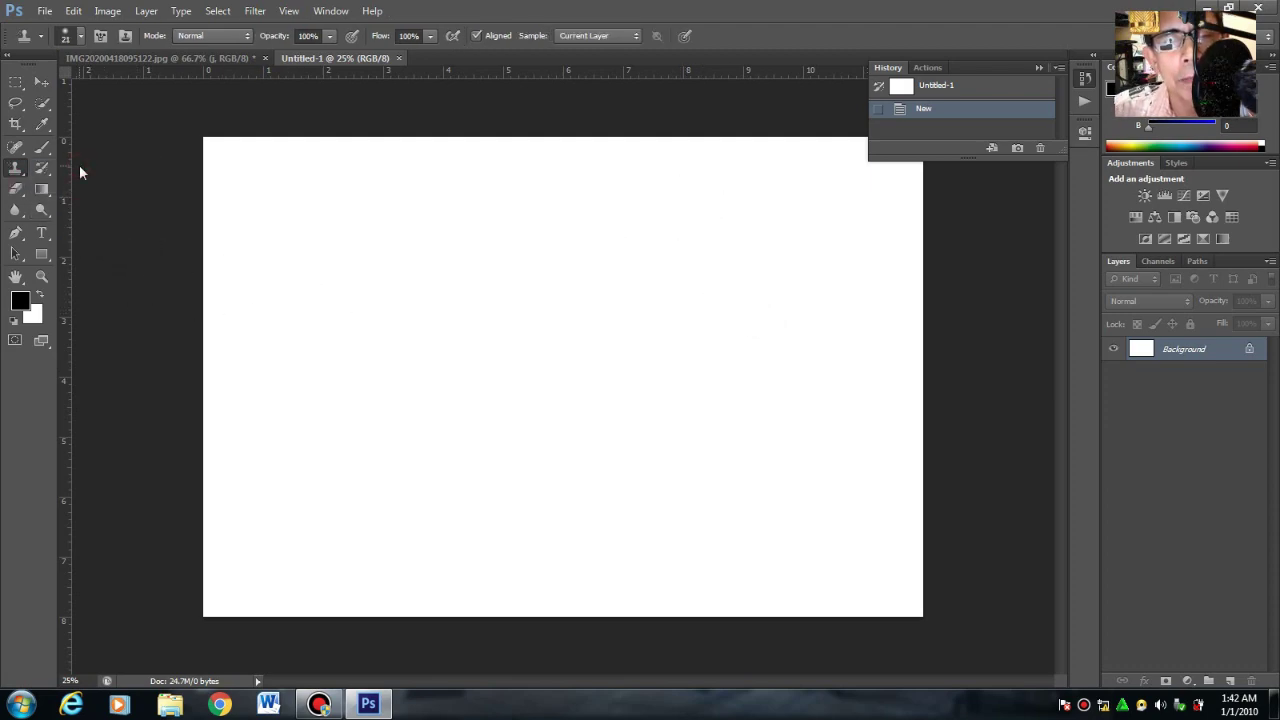
click(23, 177)
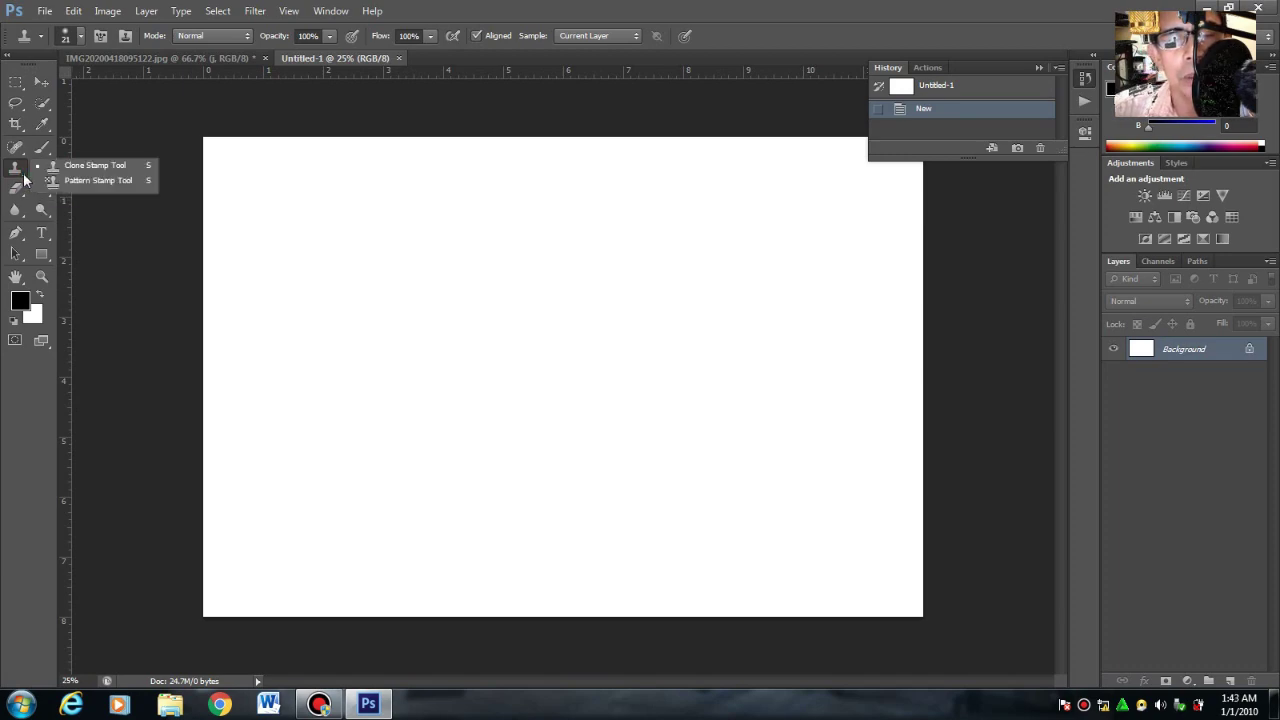
click(102, 180)
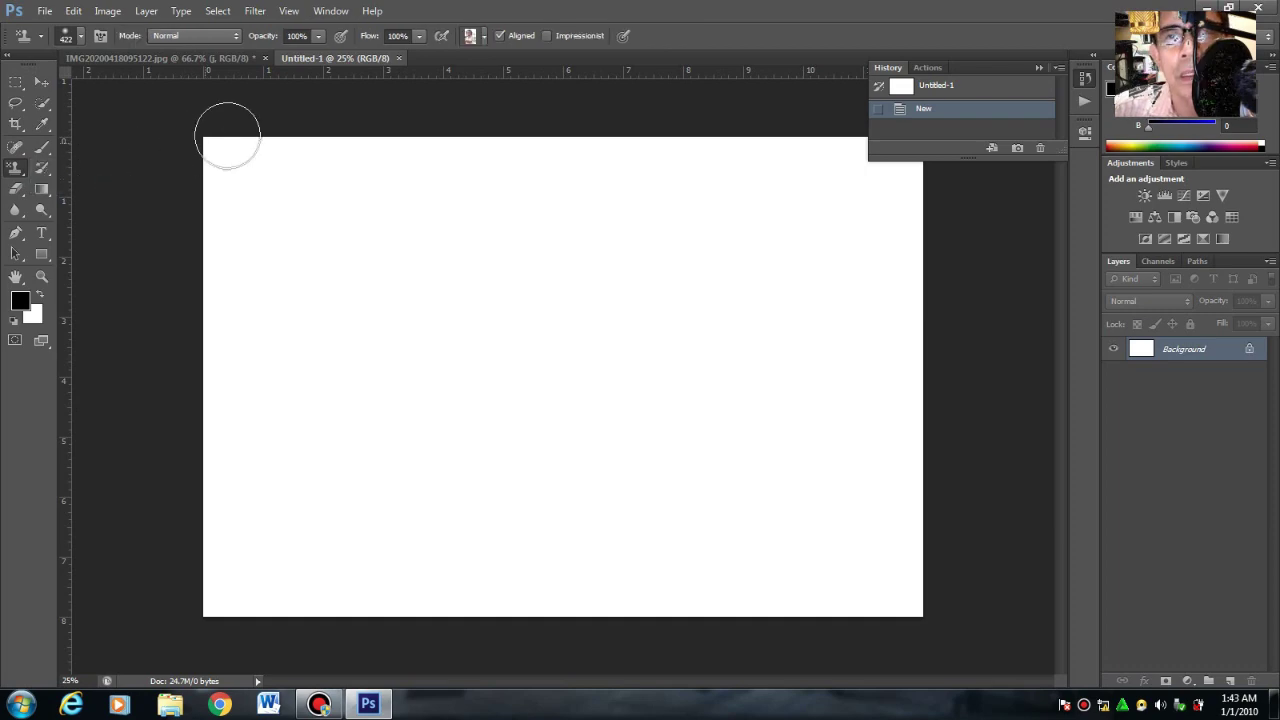
click(484, 36)
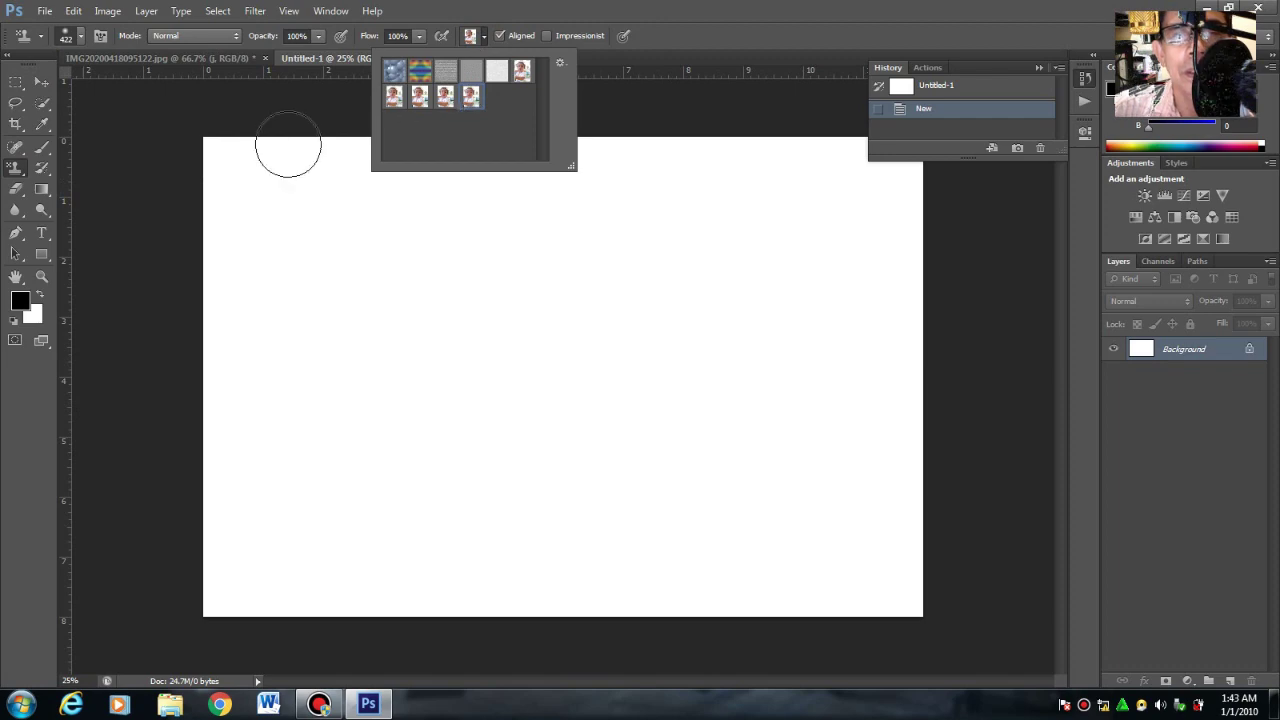
mouse_move(225, 161)
mouse_down()
mouse_move(834, 166)
mouse_move(894, 178)
mouse_move(800, 205)
mouse_up()
mouse_move(682, 198)
mouse_down()
mouse_move(177, 209)
mouse_move(354, 237)
mouse_move(882, 237)
mouse_move(891, 270)
mouse_move(198, 275)
mouse_move(229, 287)
mouse_move(649, 289)
mouse_move(904, 332)
mouse_move(581, 315)
mouse_move(141, 325)
mouse_move(636, 328)
mouse_move(809, 350)
mouse_move(268, 341)
mouse_move(253, 493)
mouse_move(225, 572)
mouse_move(216, 484)
mouse_move(226, 359)
mouse_move(293, 507)
mouse_move(298, 561)
mouse_move(316, 406)
mouse_move(339, 401)
mouse_move(322, 539)
mouse_move(813, 608)
mouse_move(870, 541)
mouse_move(911, 374)
mouse_move(293, 378)
mouse_move(239, 409)
mouse_move(516, 461)
mouse_move(733, 460)
mouse_move(888, 439)
mouse_move(334, 451)
mouse_move(166, 496)
mouse_move(425, 525)
mouse_move(886, 525)
mouse_move(317, 557)
mouse_move(215, 591)
mouse_move(825, 592)
mouse_move(874, 603)
mouse_move(908, 485)
mouse_move(904, 216)
mouse_move(729, 406)
mouse_move(471, 398)
mouse_move(353, 350)
mouse_move(258, 205)
mouse_move(445, 186)
mouse_move(665, 193)
mouse_move(830, 265)
mouse_move(888, 432)
mouse_move(805, 511)
mouse_move(540, 480)
mouse_up()
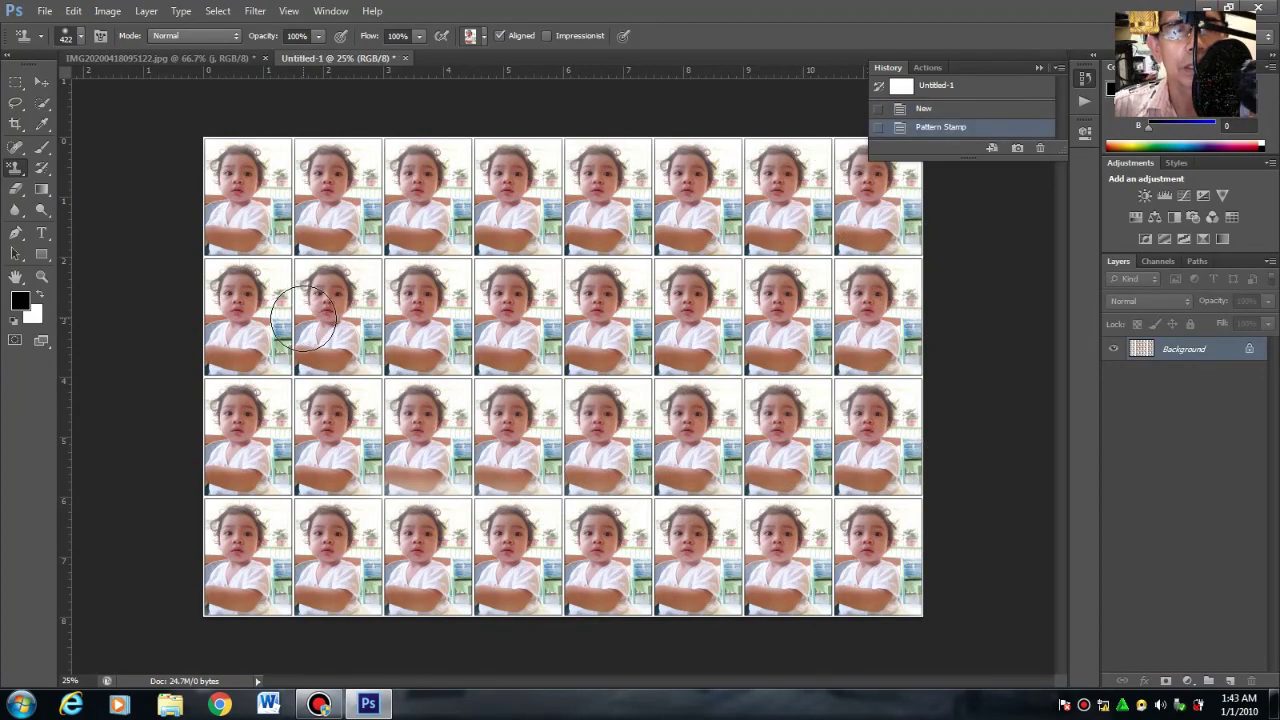
click(44, 14)
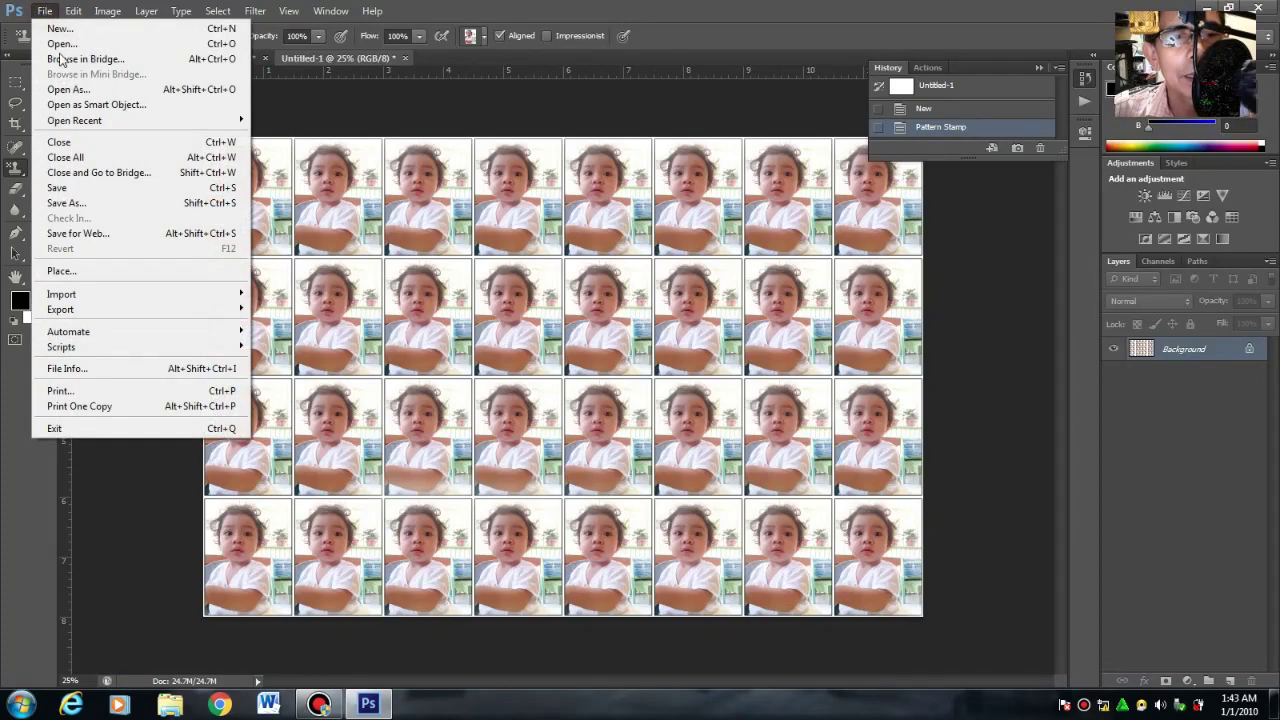
click(88, 205)
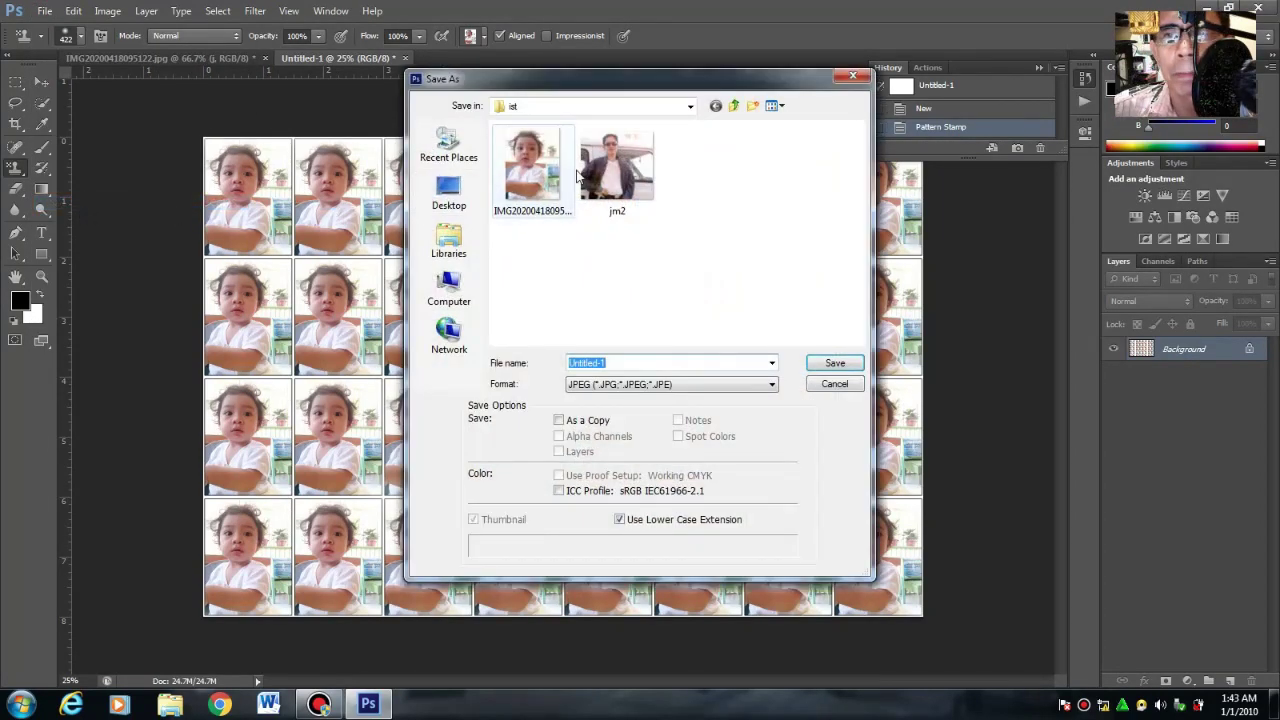
click(690, 106)
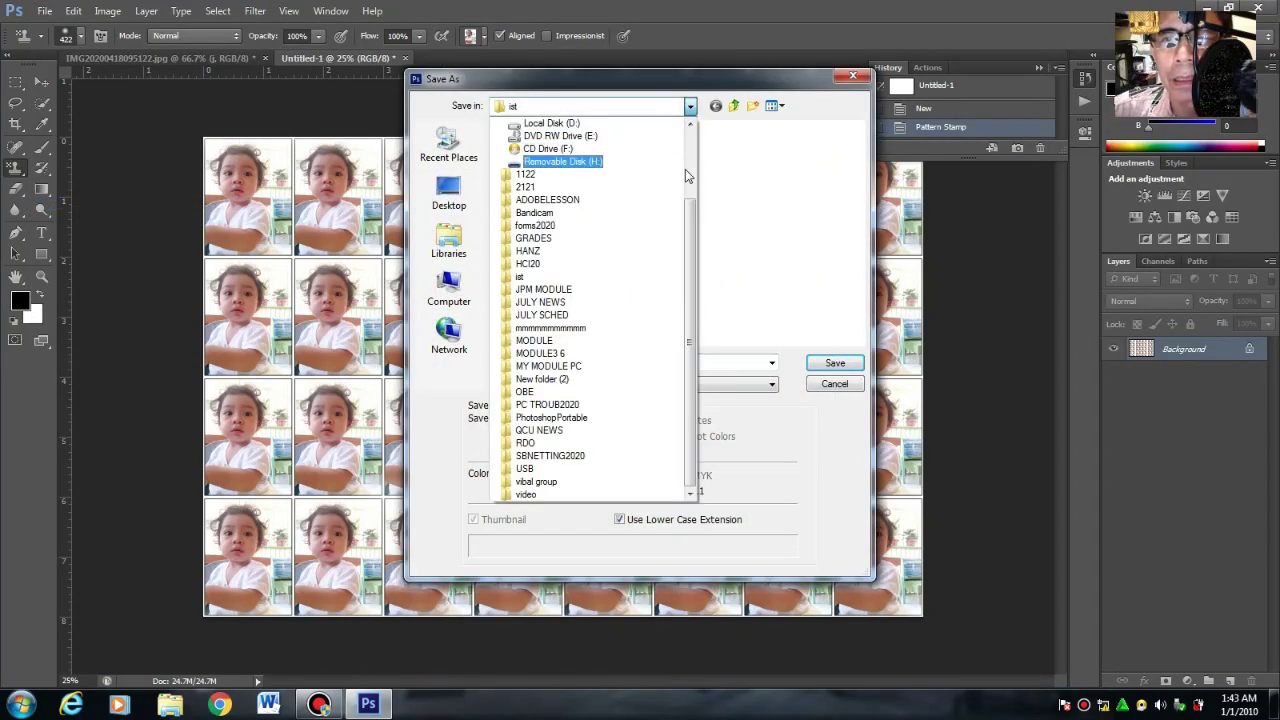
scroll(689, 124, up, 3)
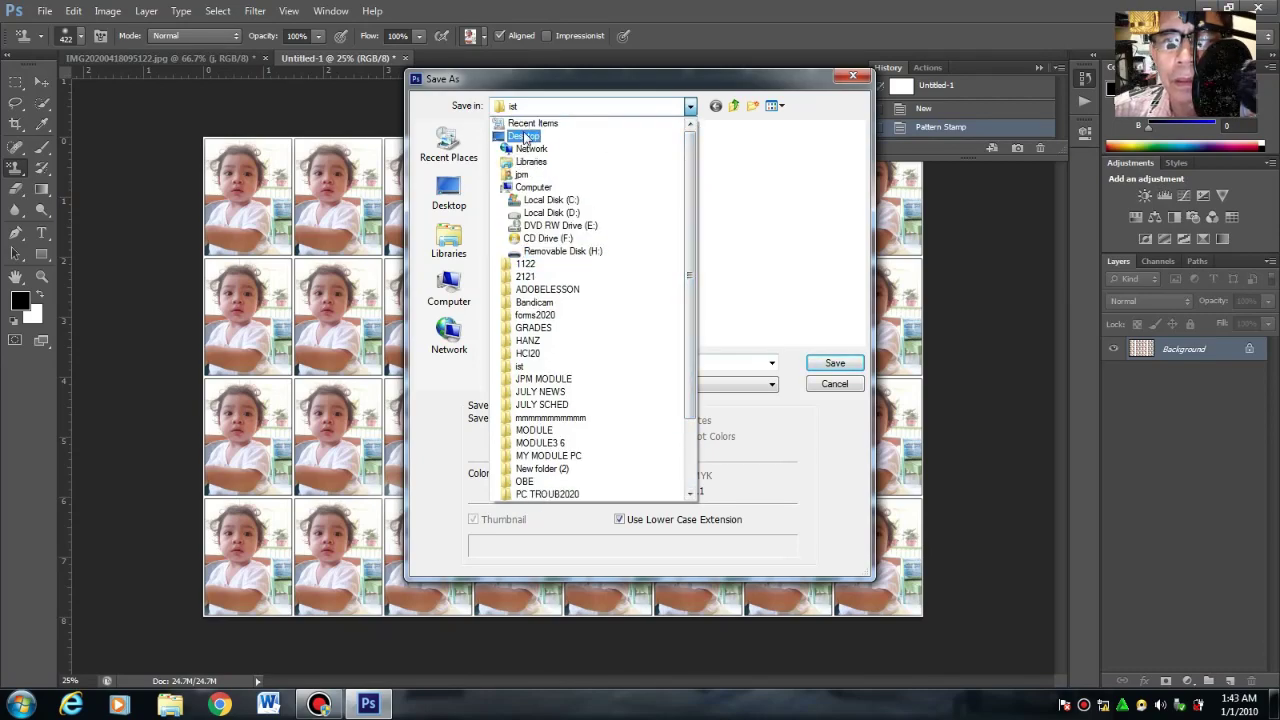
click(523, 135)
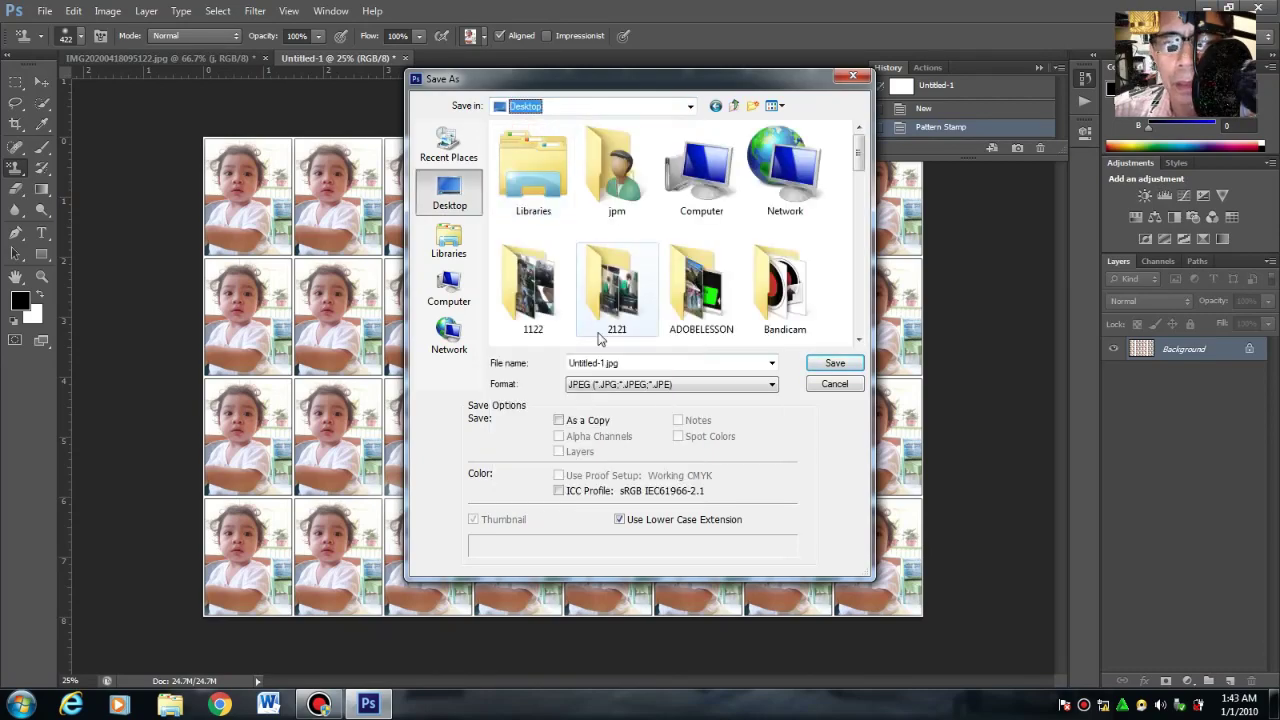
click(772, 384)
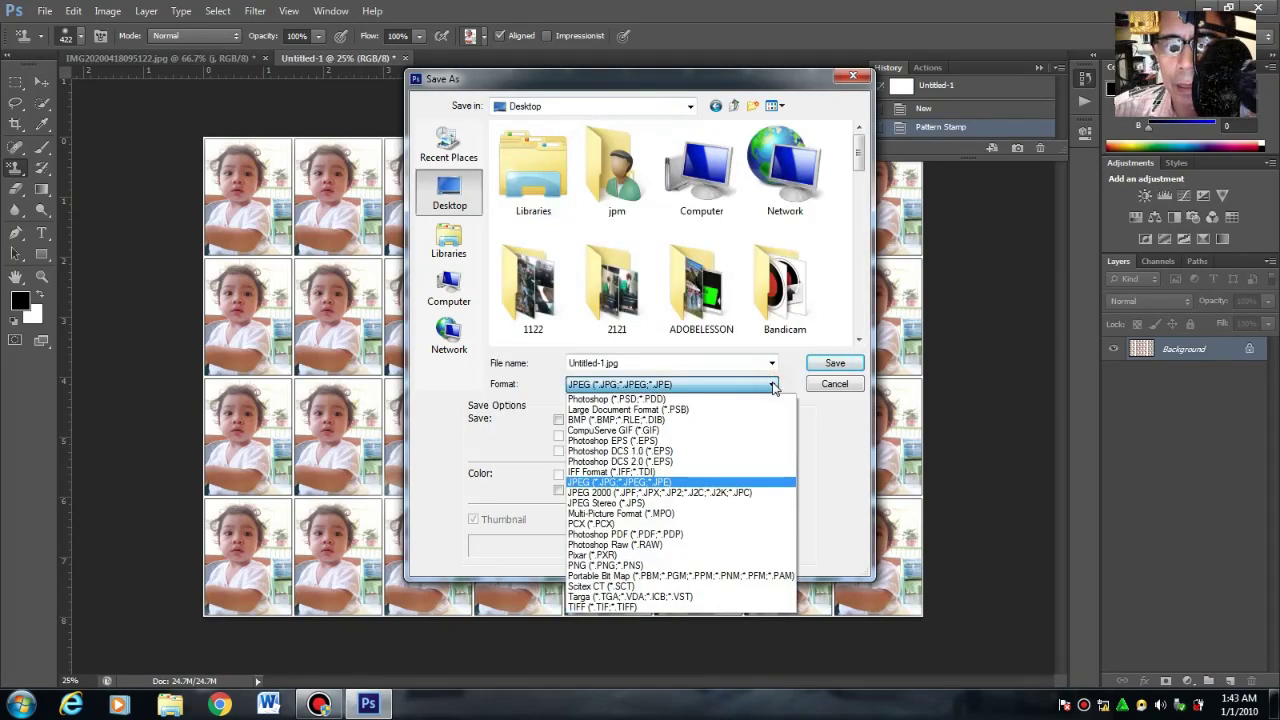
click(600, 483)
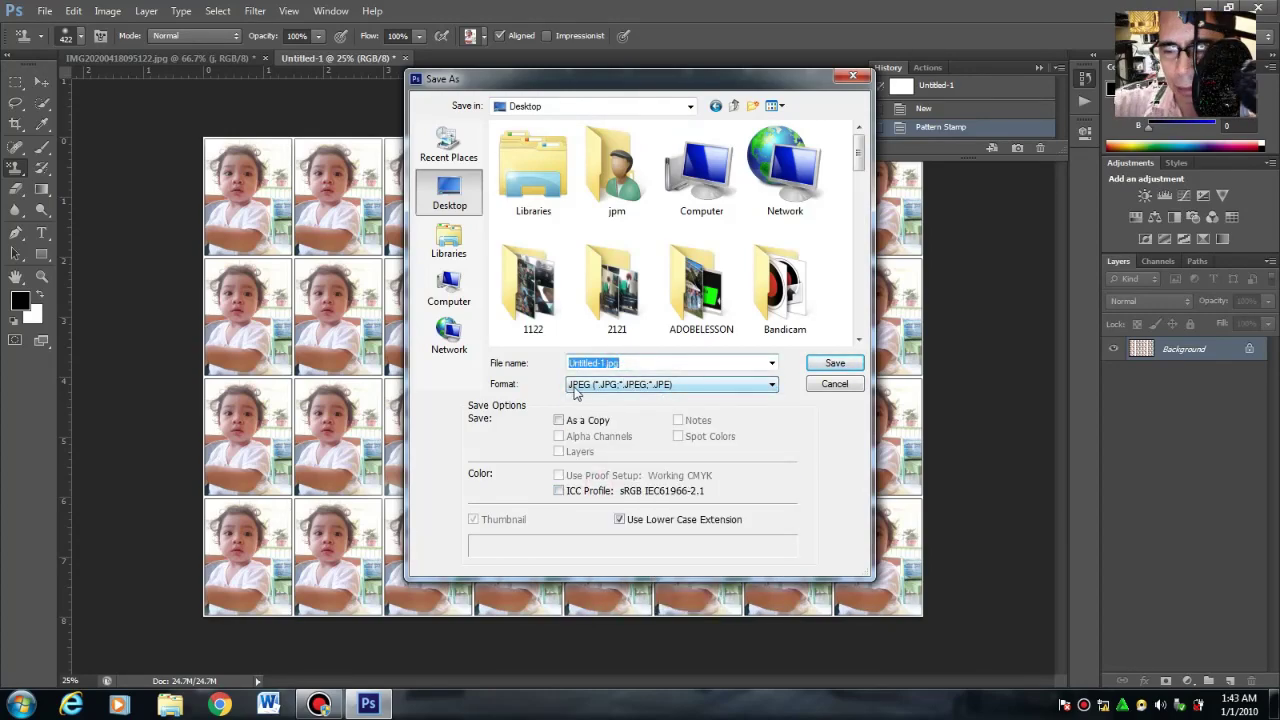
text(111111111111)
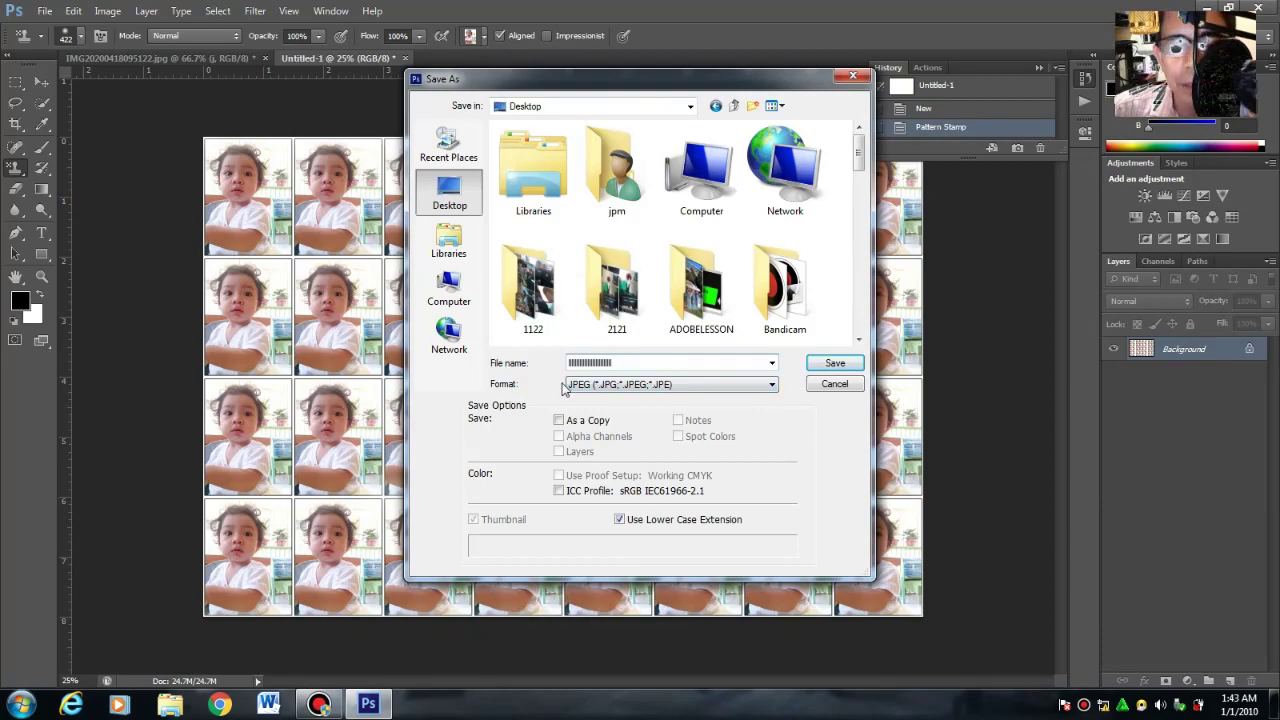
key(Tab)
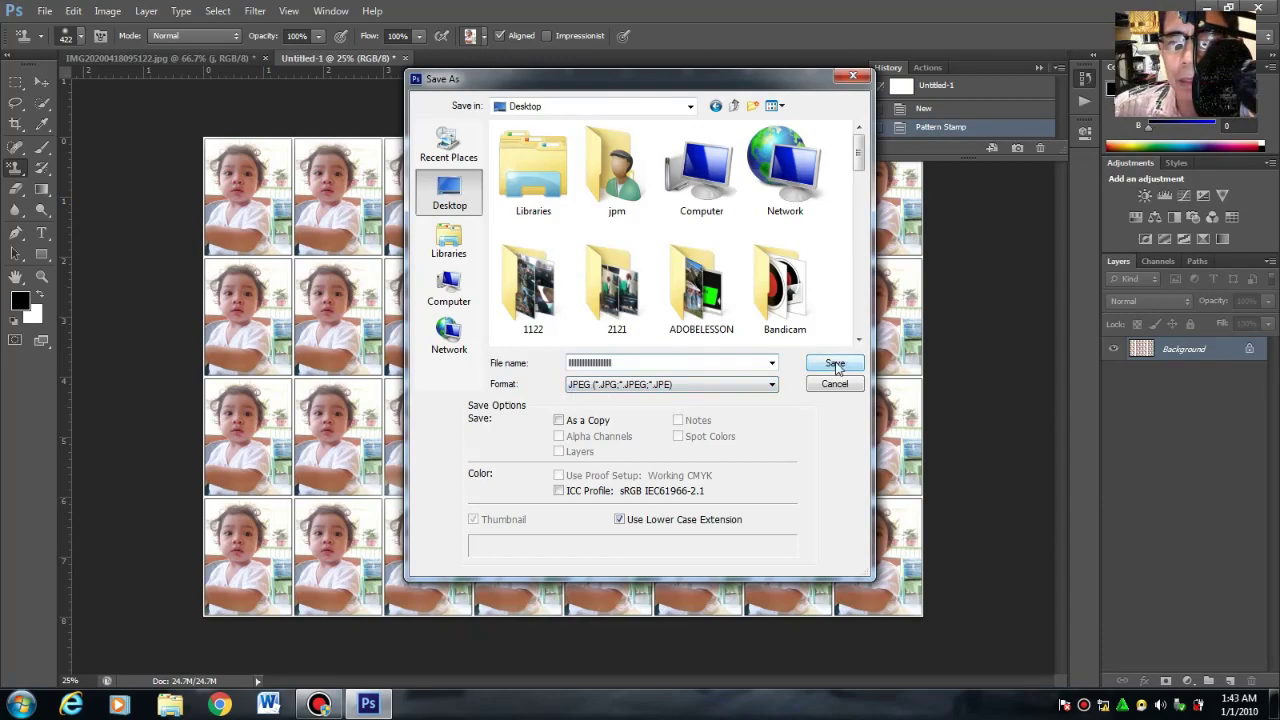
click(836, 365)
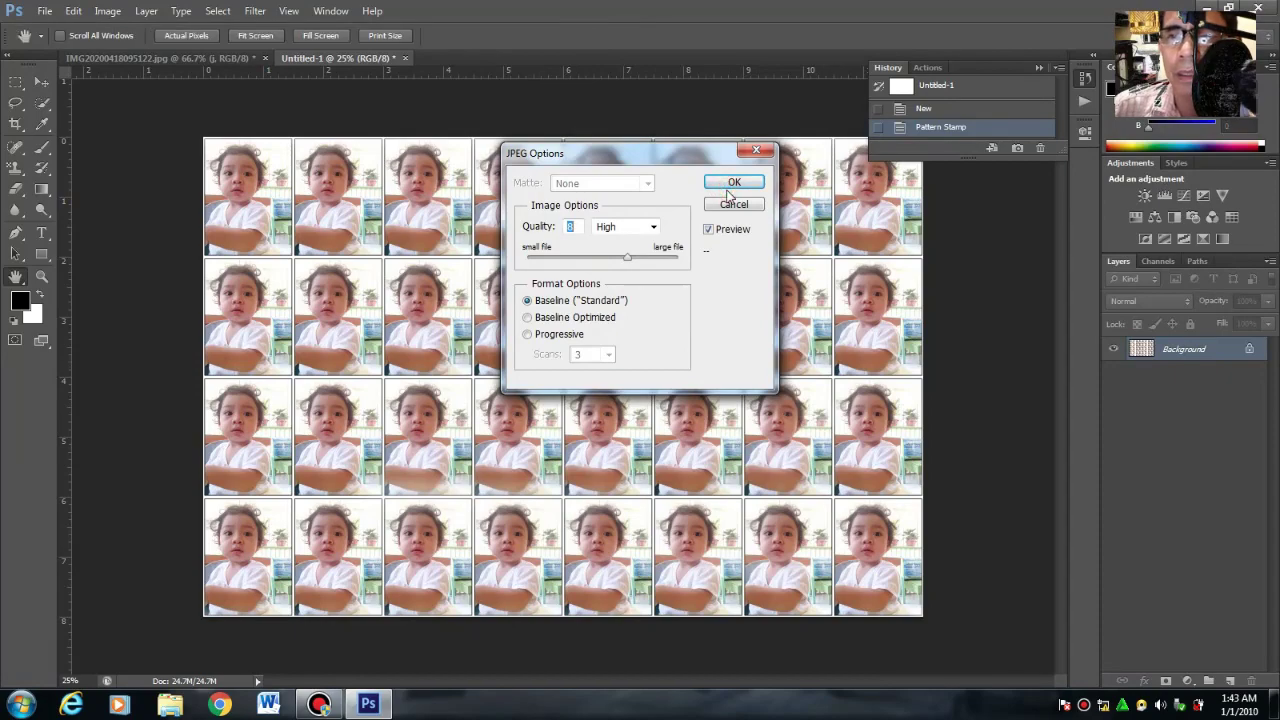
click(733, 184)
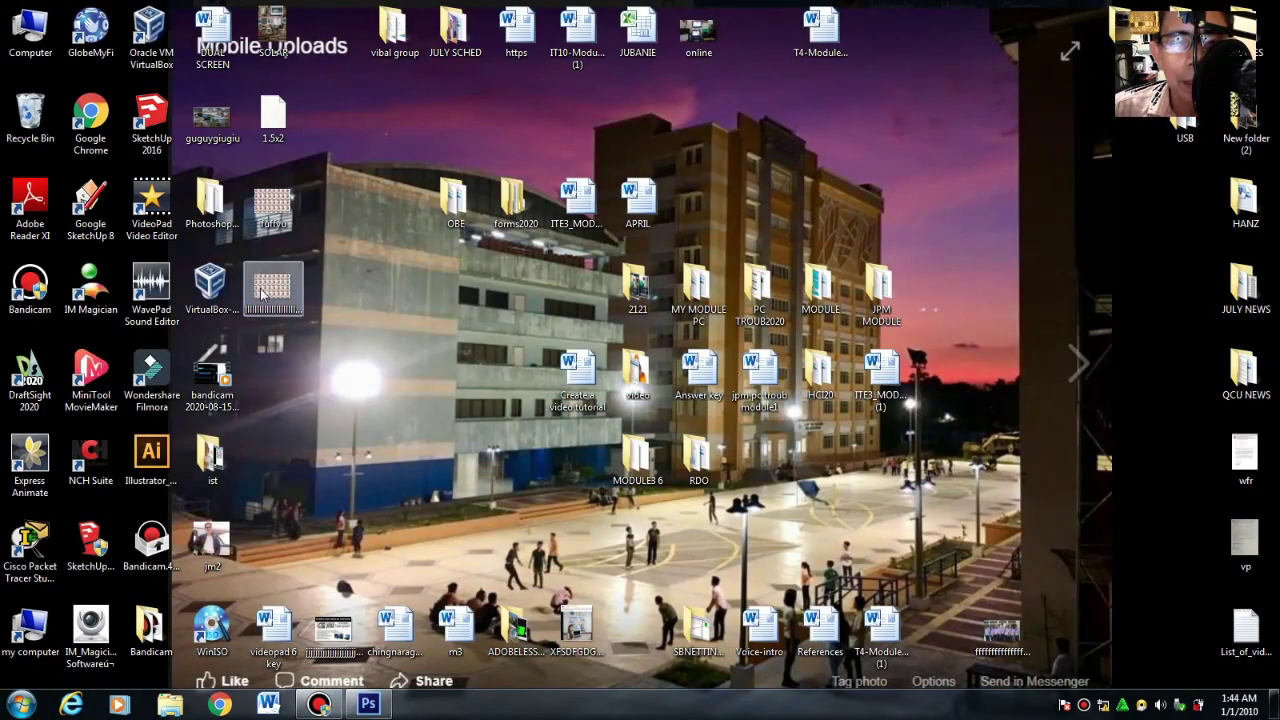
- Open the saved tiled JPEG in Photo Viewer, preview the 32-photo Letter printout, then cancel
double_click(273, 289)
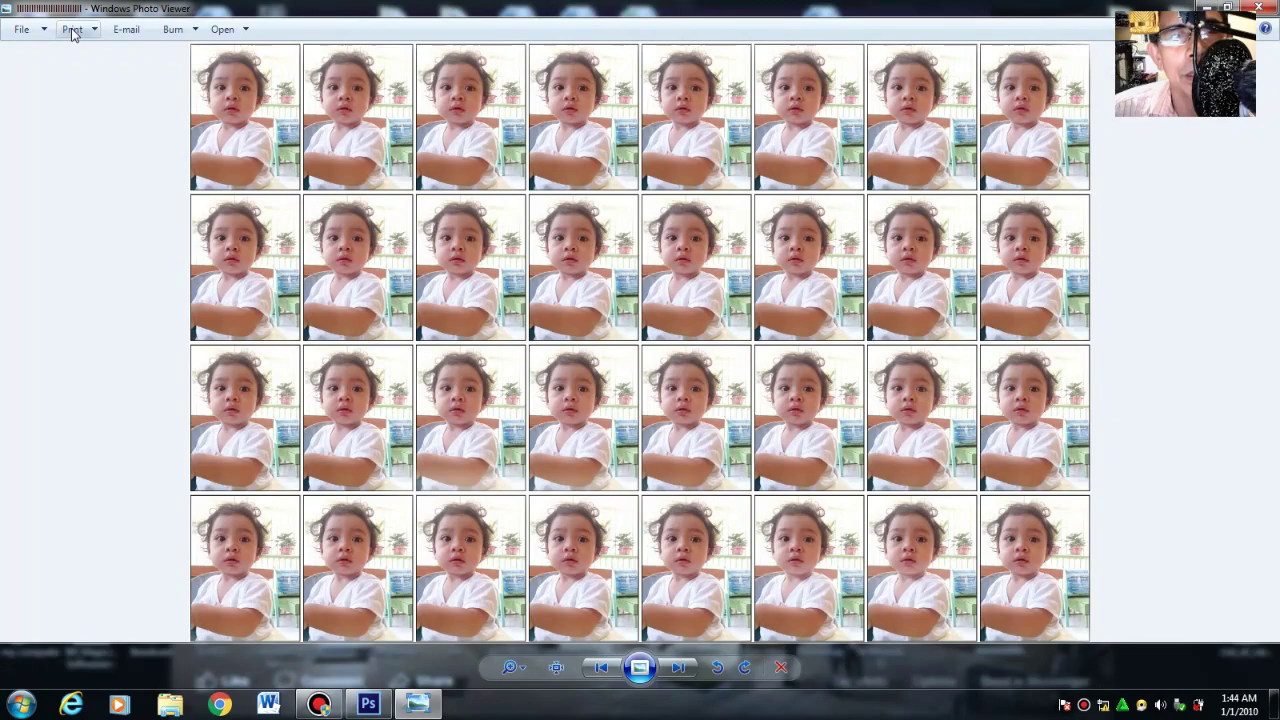
click(72, 33)
click(92, 52)
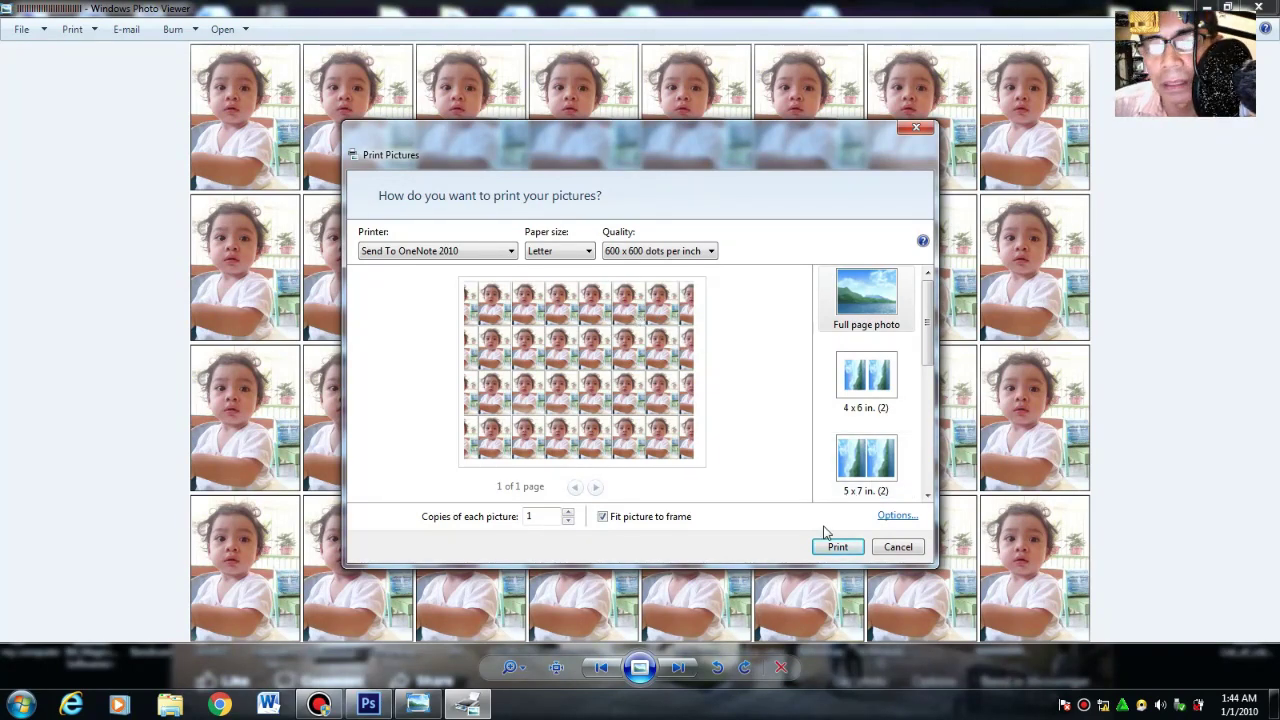
click(898, 547)
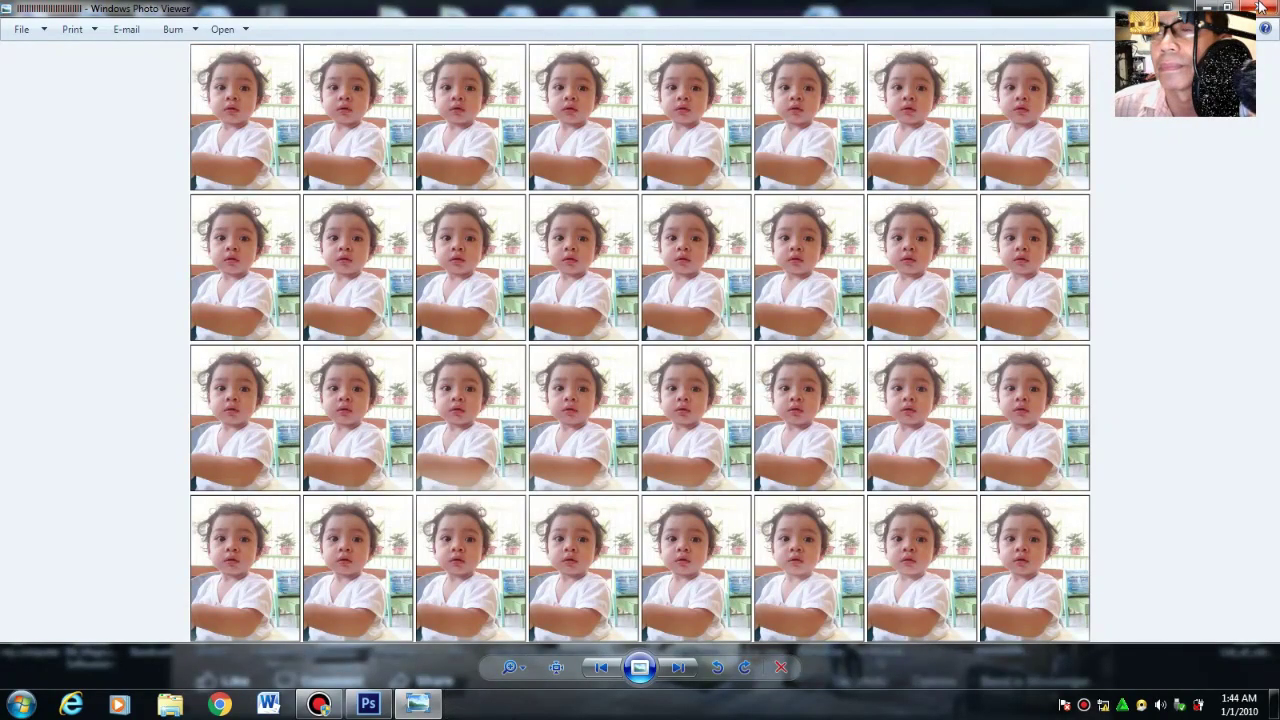